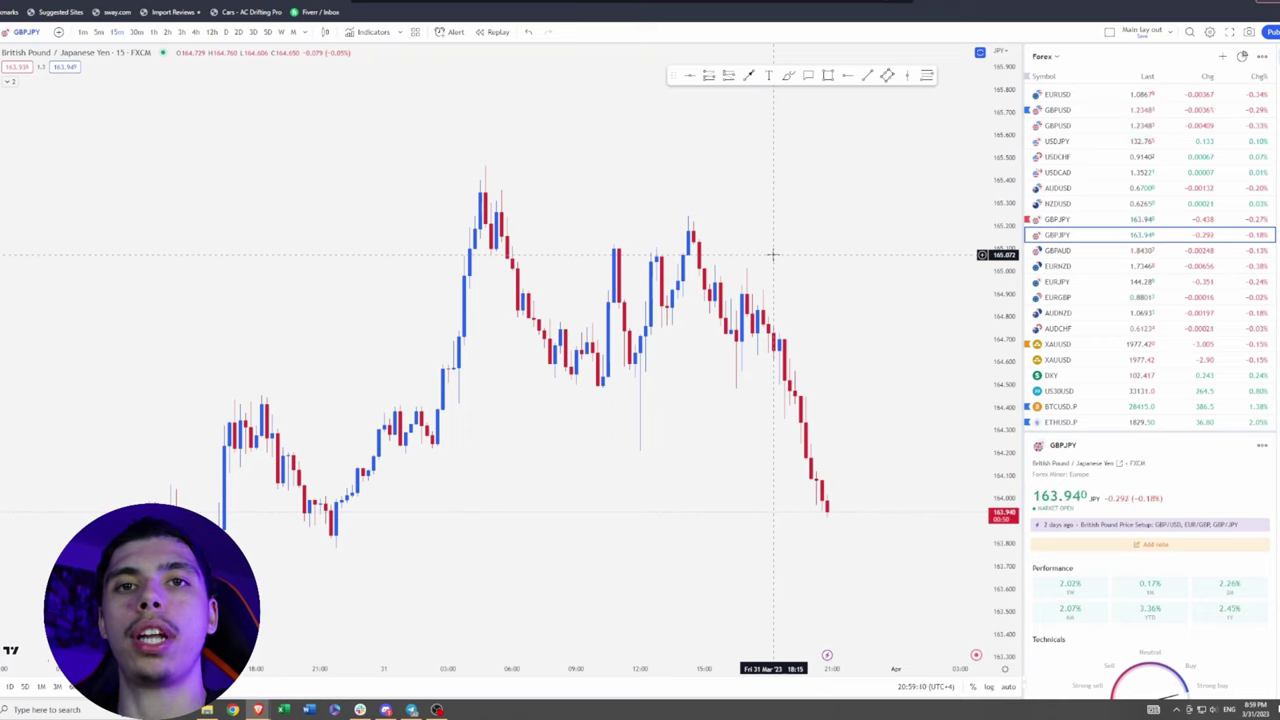
Step: Circle the upper wicks at the 15-minute GBPJPY chart's main peak and on two lower highs of the decline with the brush
left_click_drag(771, 208, 768, 330)
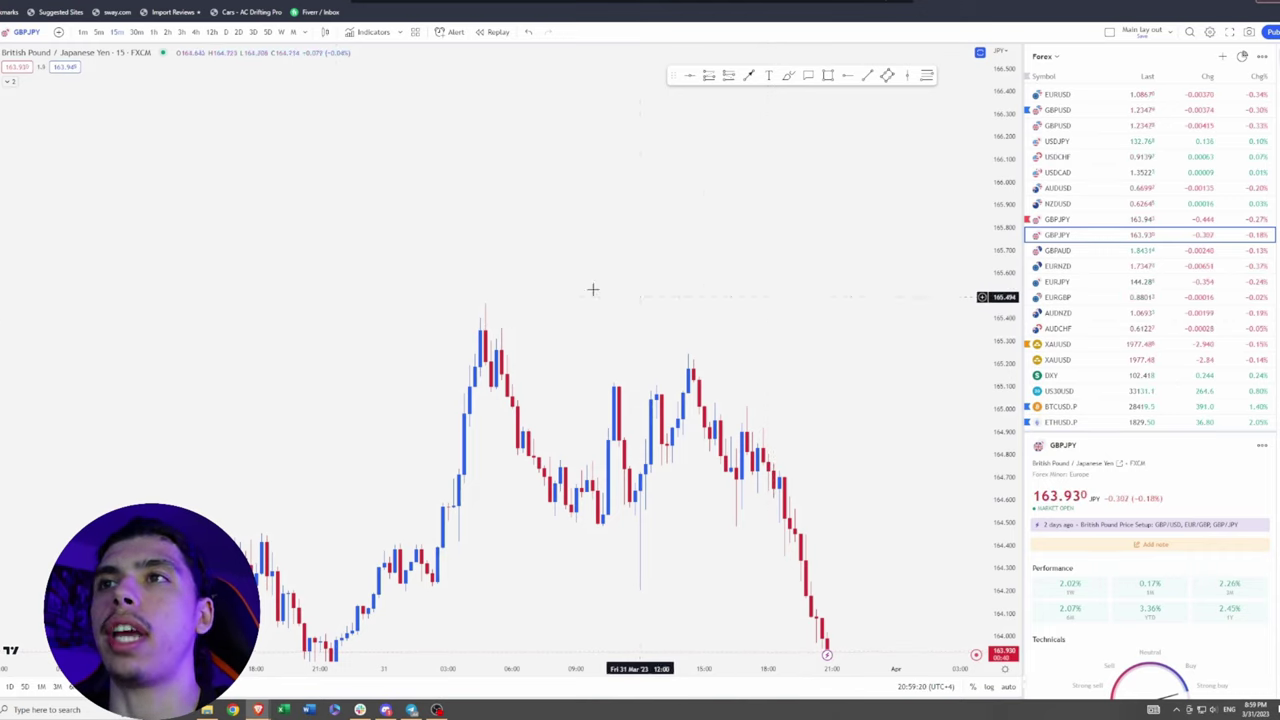
left_click_drag(625, 290, 592, 208)
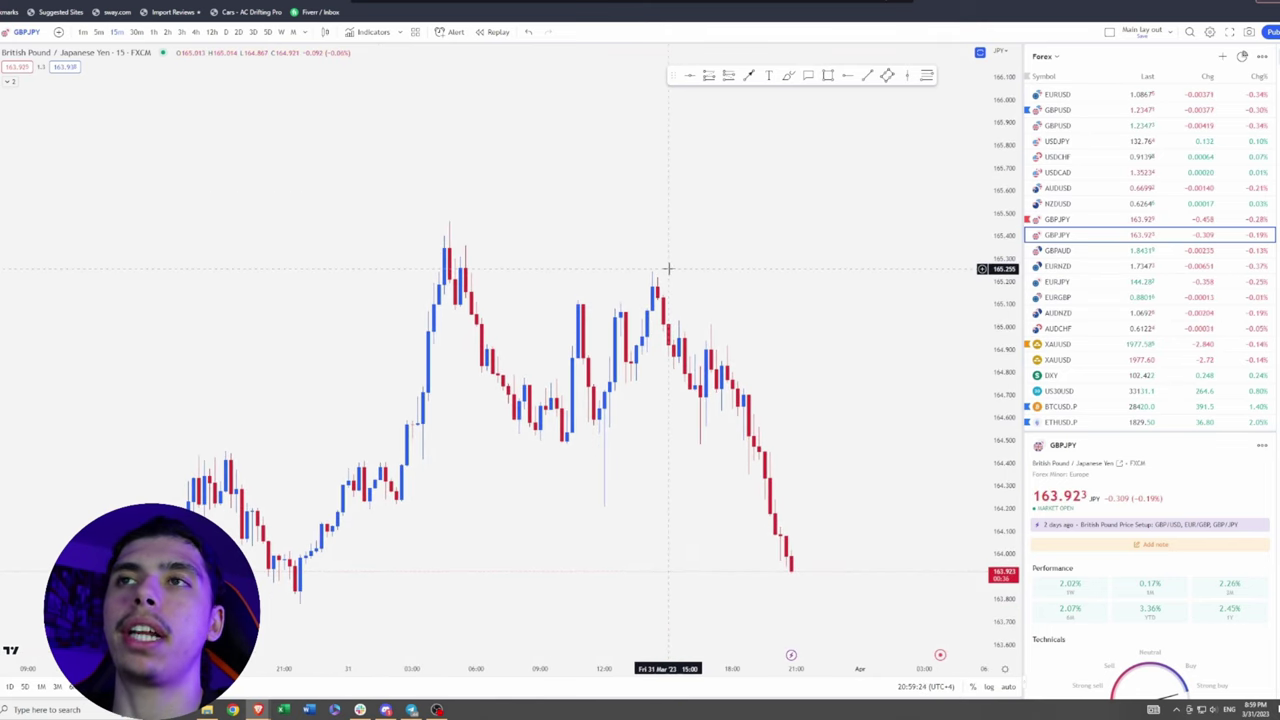
left_click_drag(627, 172, 644, 102)
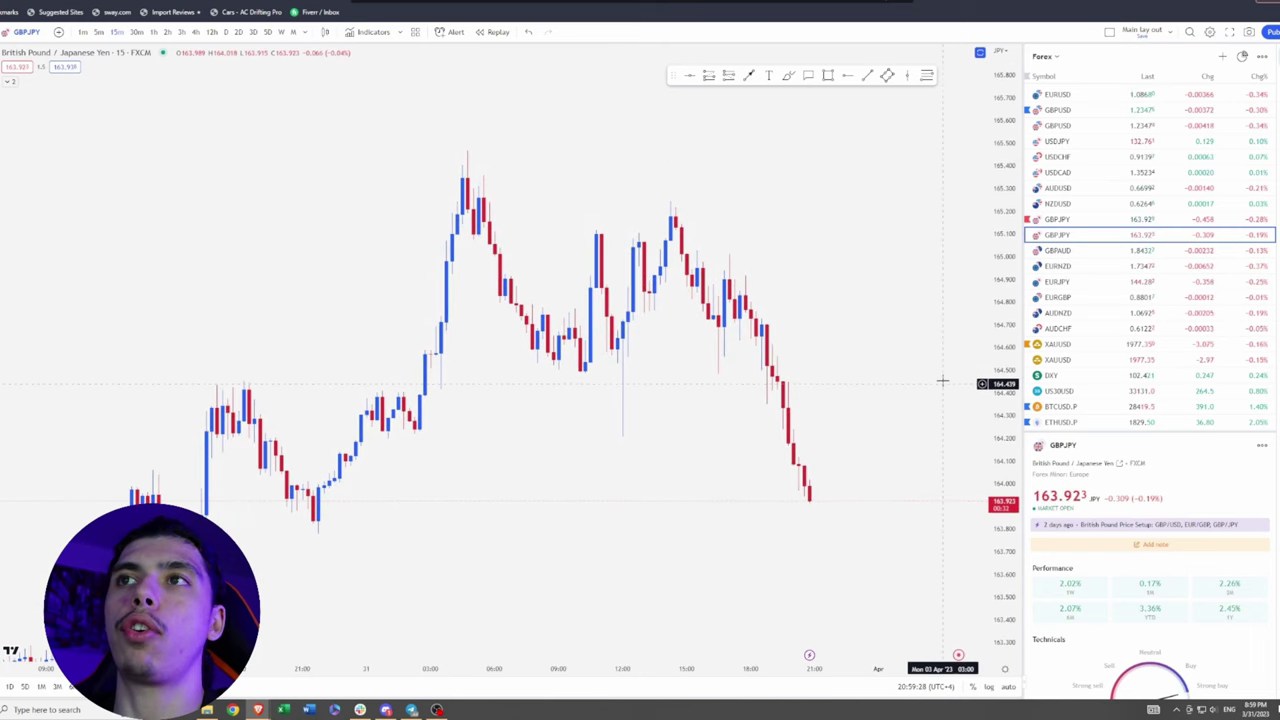
left_click_drag(1001, 380, 991, 100)
scroll(840, 309, "up", 3)
left_click_drag(826, 309, 905, 470)
mouse_move(429, 204)
left_mouse_down()
mouse_move(414, 200)
mouse_move(428, 227)
mouse_move(394, 277)
mouse_move(460, 270)
left_mouse_up()
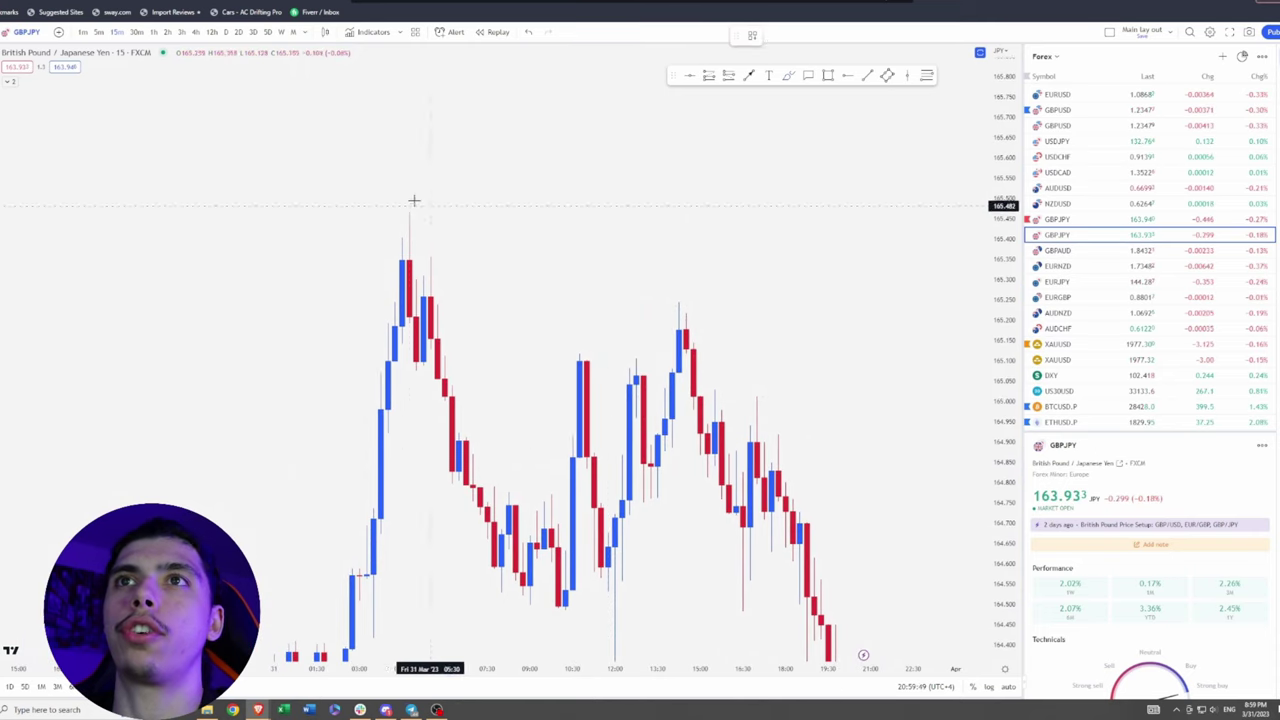
scroll(656, 432, "up", 2)
mouse_move(630, 390)
left_mouse_down()
mouse_move(645, 428)
mouse_move(697, 398)
left_mouse_up()
left_click_drag(680, 451, 709, 419)
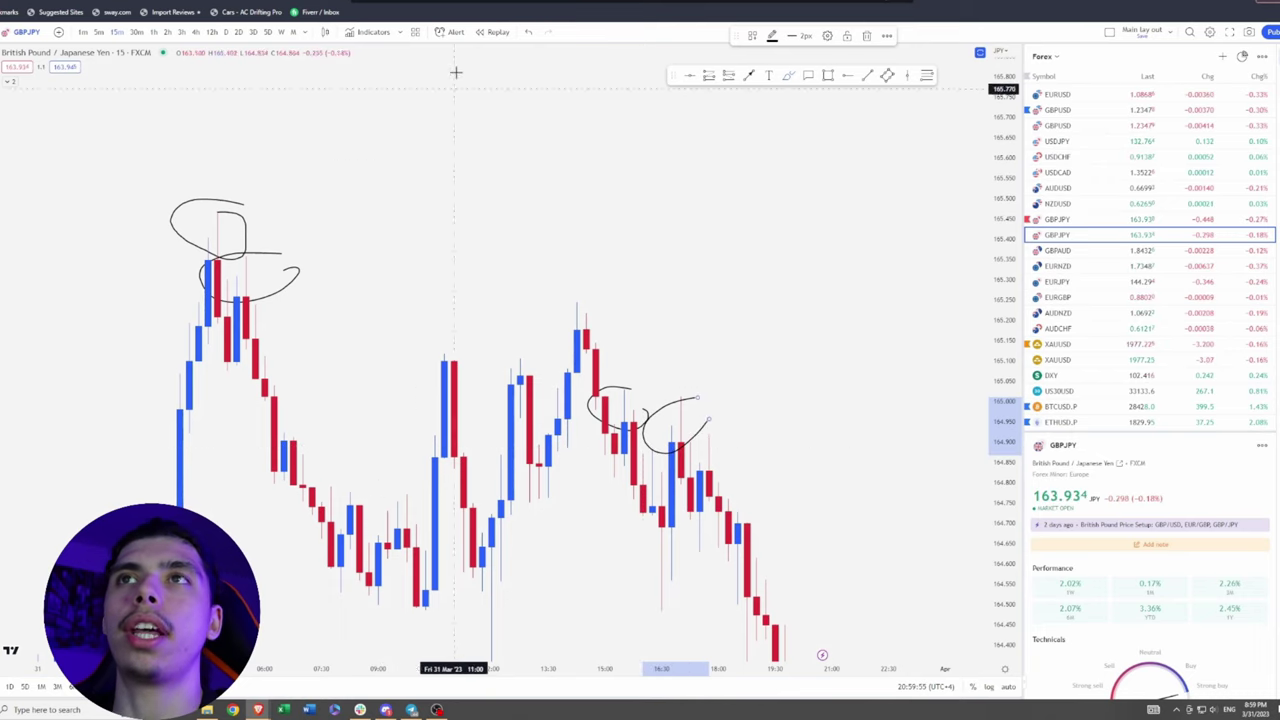
Step: Undo the brush circles drawn around the upper wicks
left_click(528, 33)
left_click(528, 33)
left_click(528, 33)
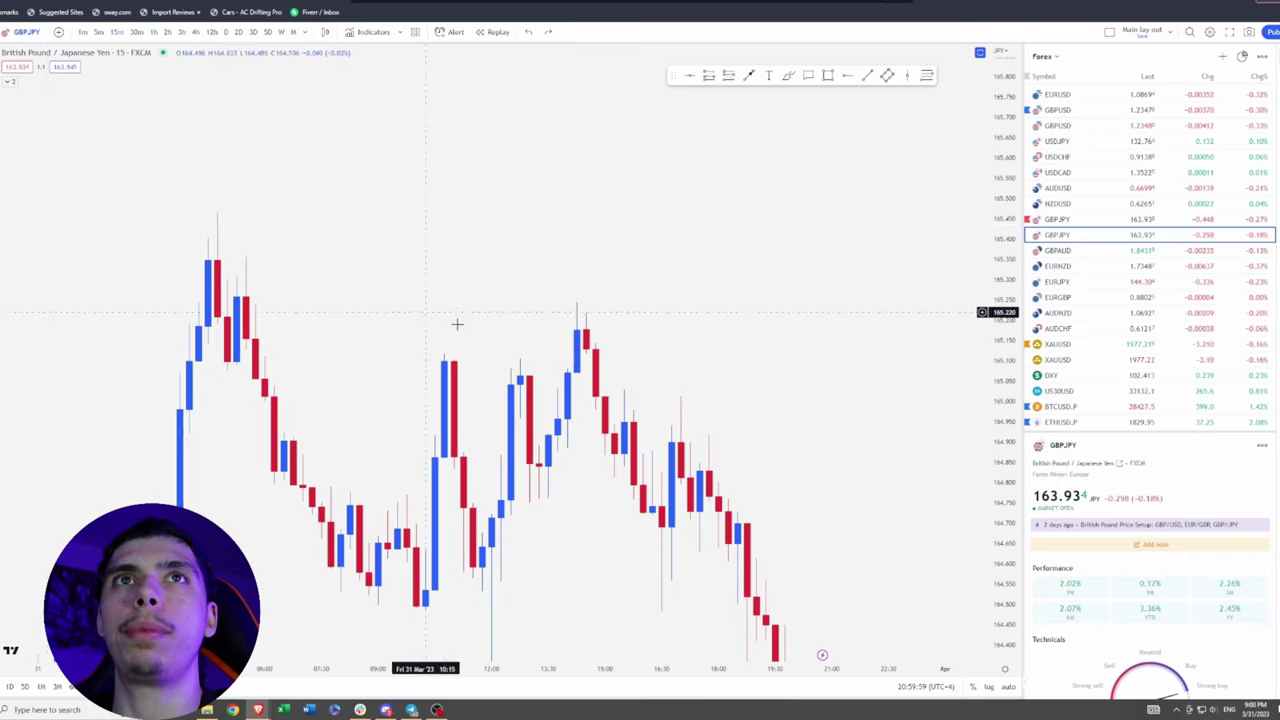
Step: Outline the lower wicks along the final bearish drop with brush strokes, from about 164.65 down to about 163.95
scroll(437, 212, "up", 2)
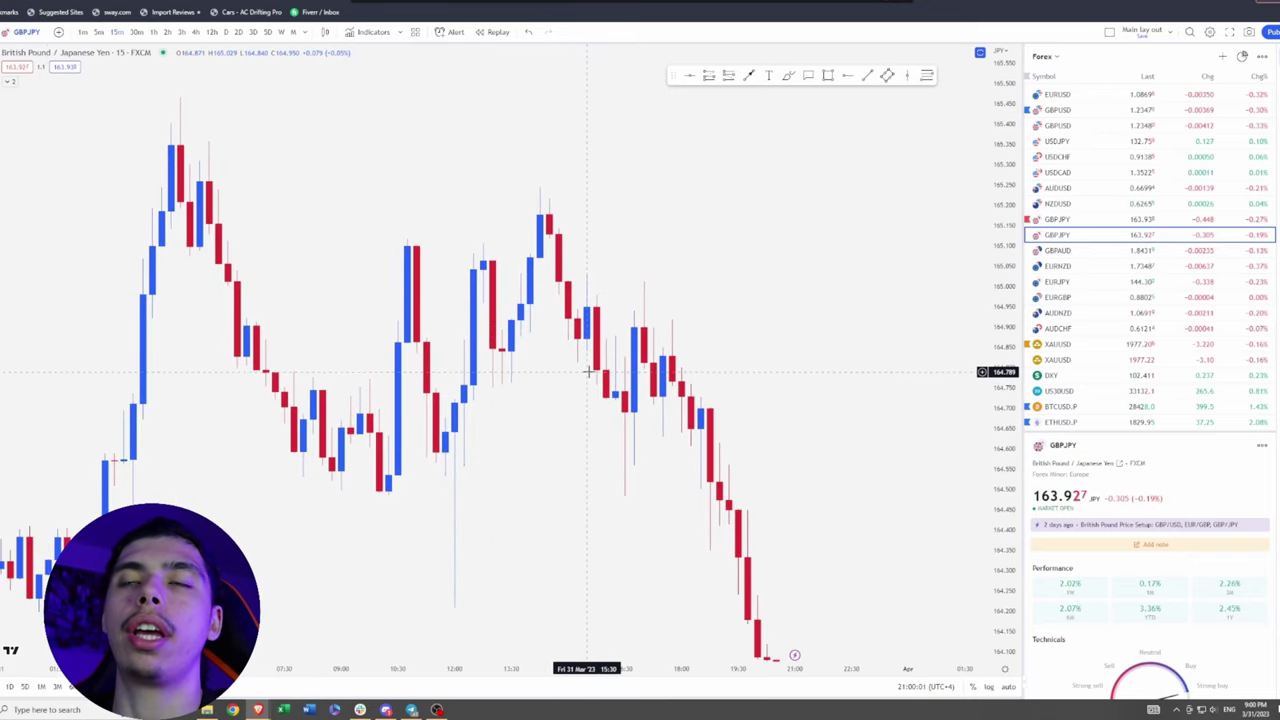
left_click_drag(587, 457, 596, 407)
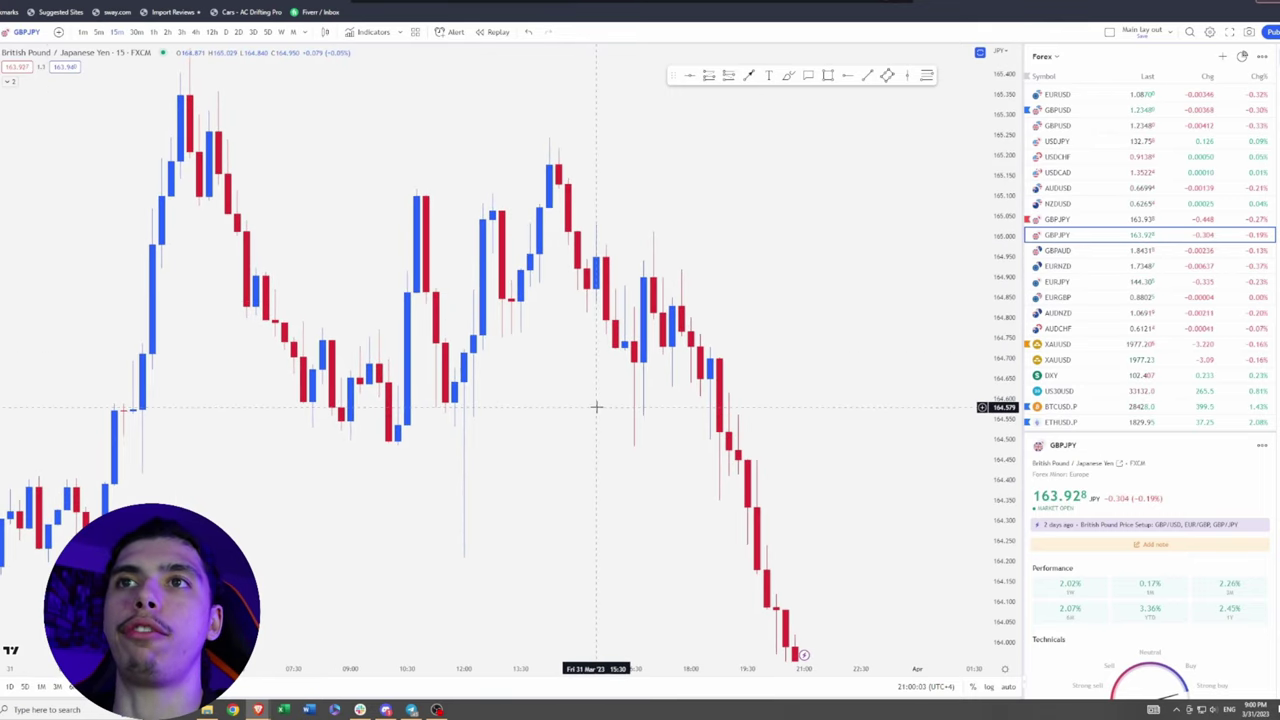
scroll(800, 408, "up", 2)
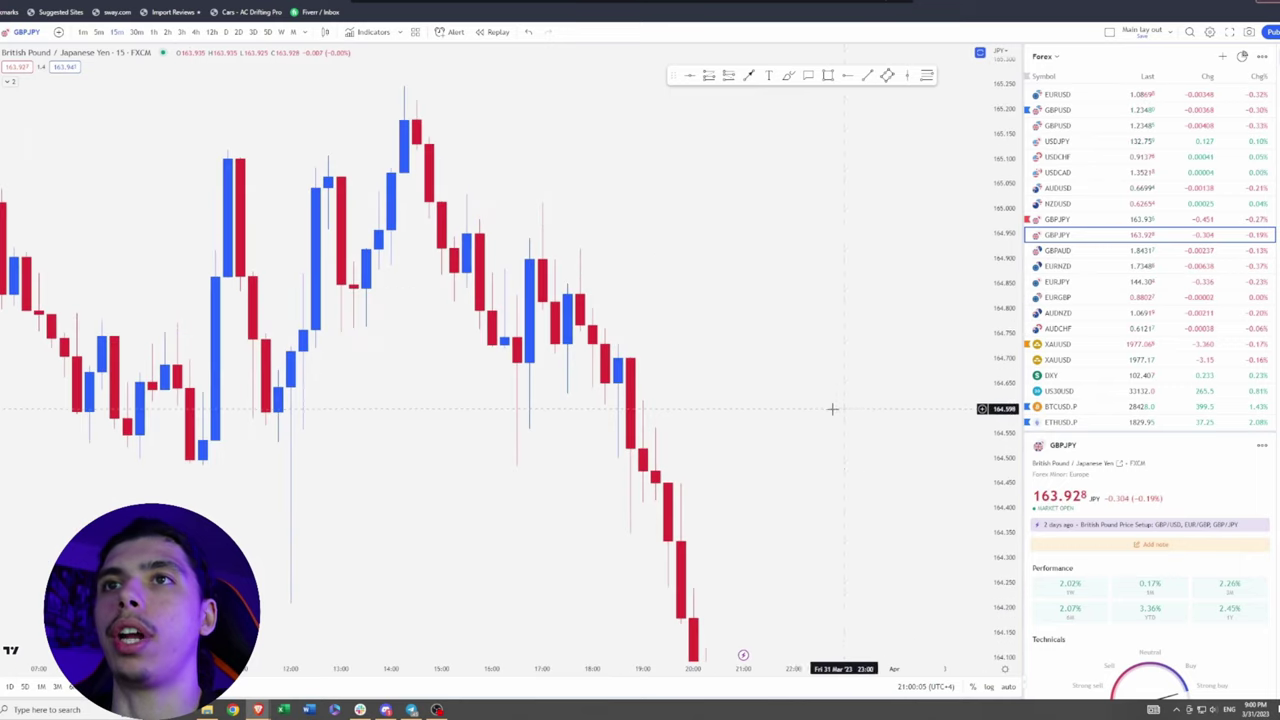
left_click_drag(810, 428, 808, 329)
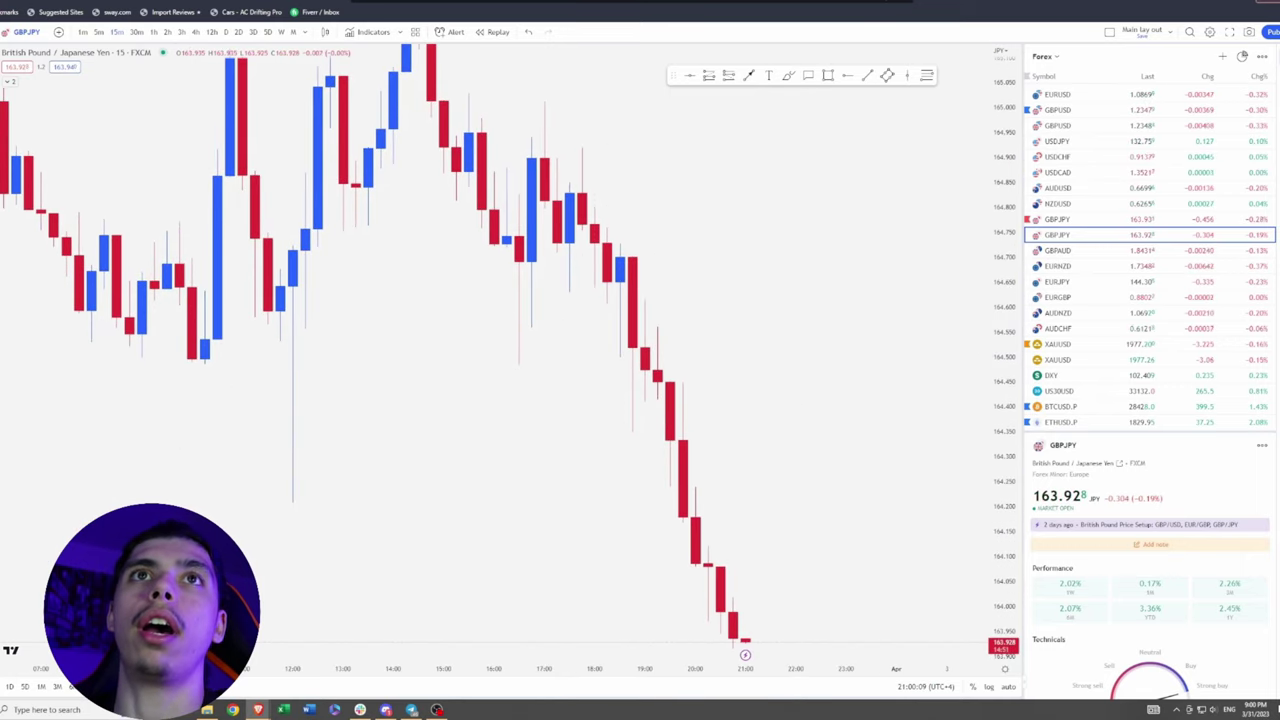
left_click(606, 284)
left_click_drag(605, 347, 607, 291)
left_click_drag(620, 357, 622, 360)
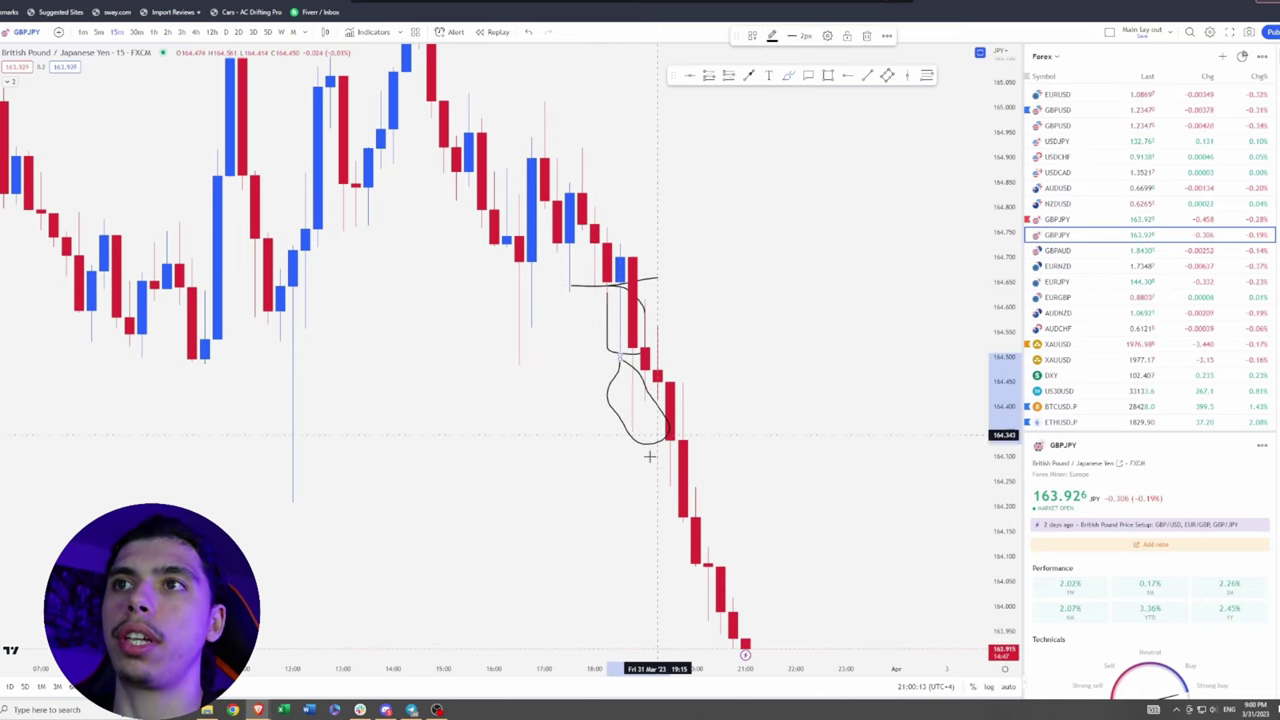
left_click_drag(657, 437, 665, 439)
left_click_drag(695, 571, 720, 576)
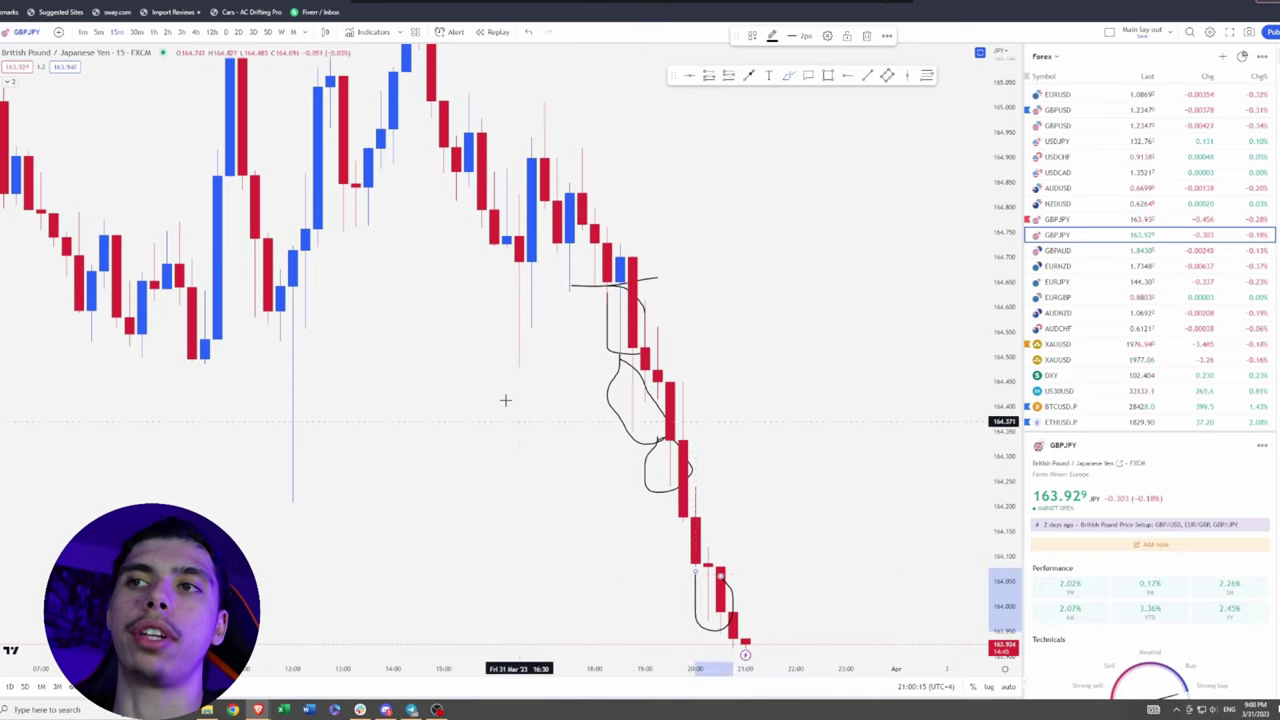
Step: Undo all the brush strokes drawn along the bearish drop
left_click(529, 33)
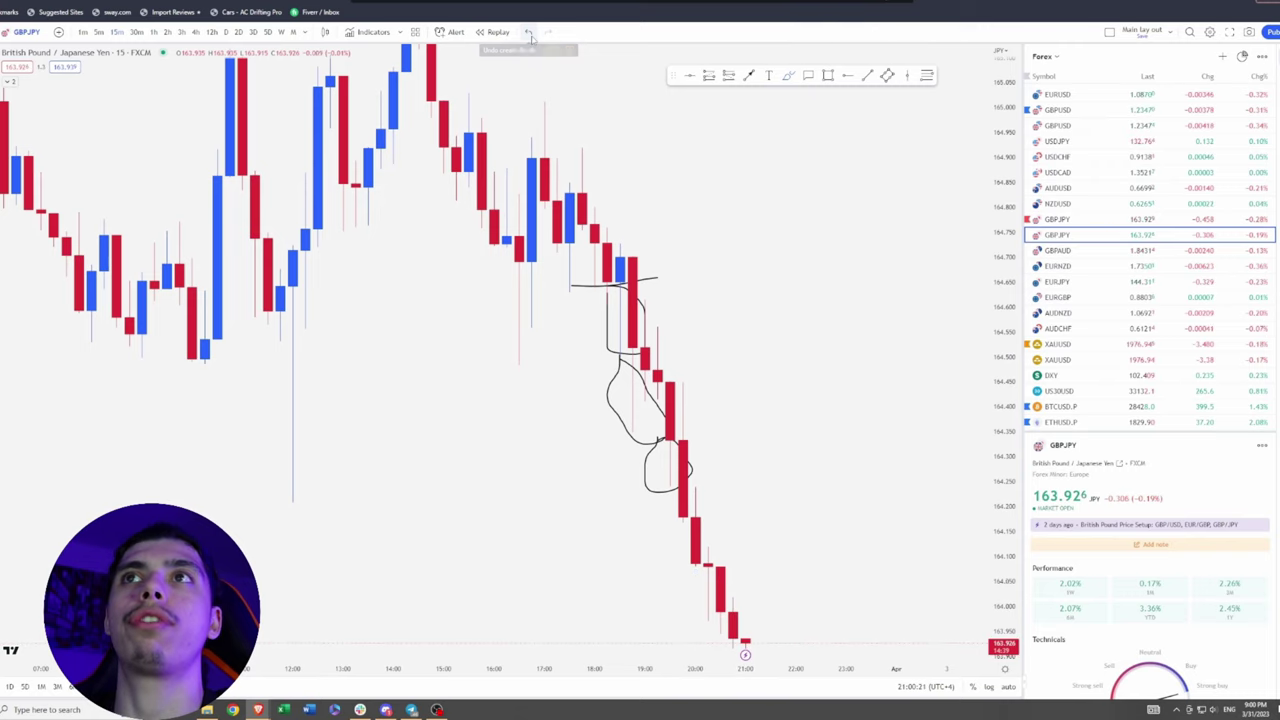
left_click(529, 33)
left_click(529, 33)
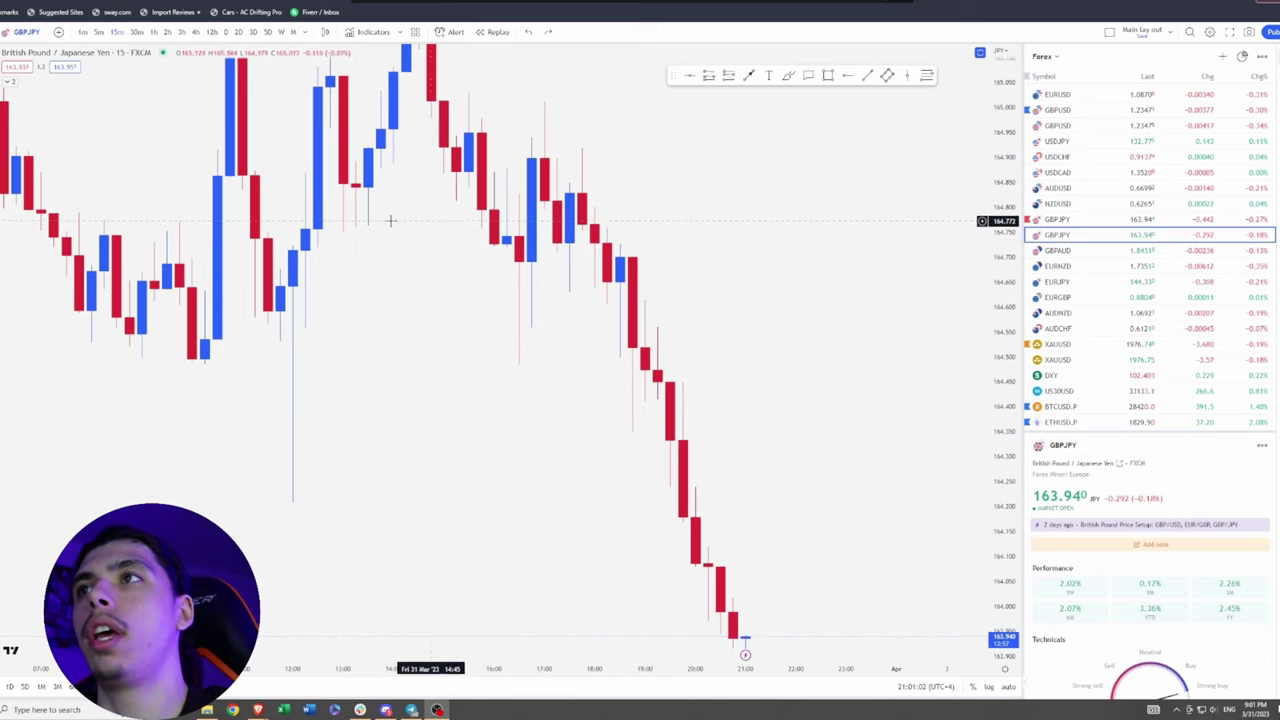
Step: Examine the latest GBPJPY candles and their wicks on the daily timeframe and on the 4-hour timeframe
left_click(2, 57)
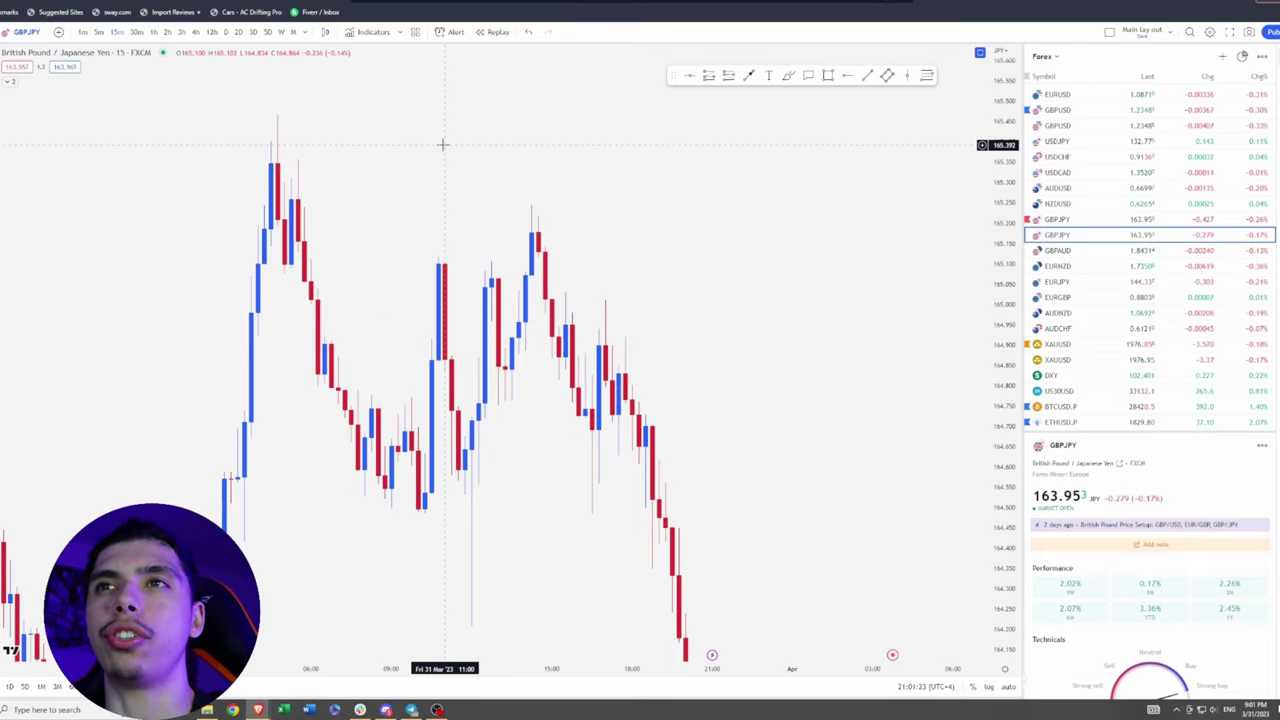
left_click(227, 32)
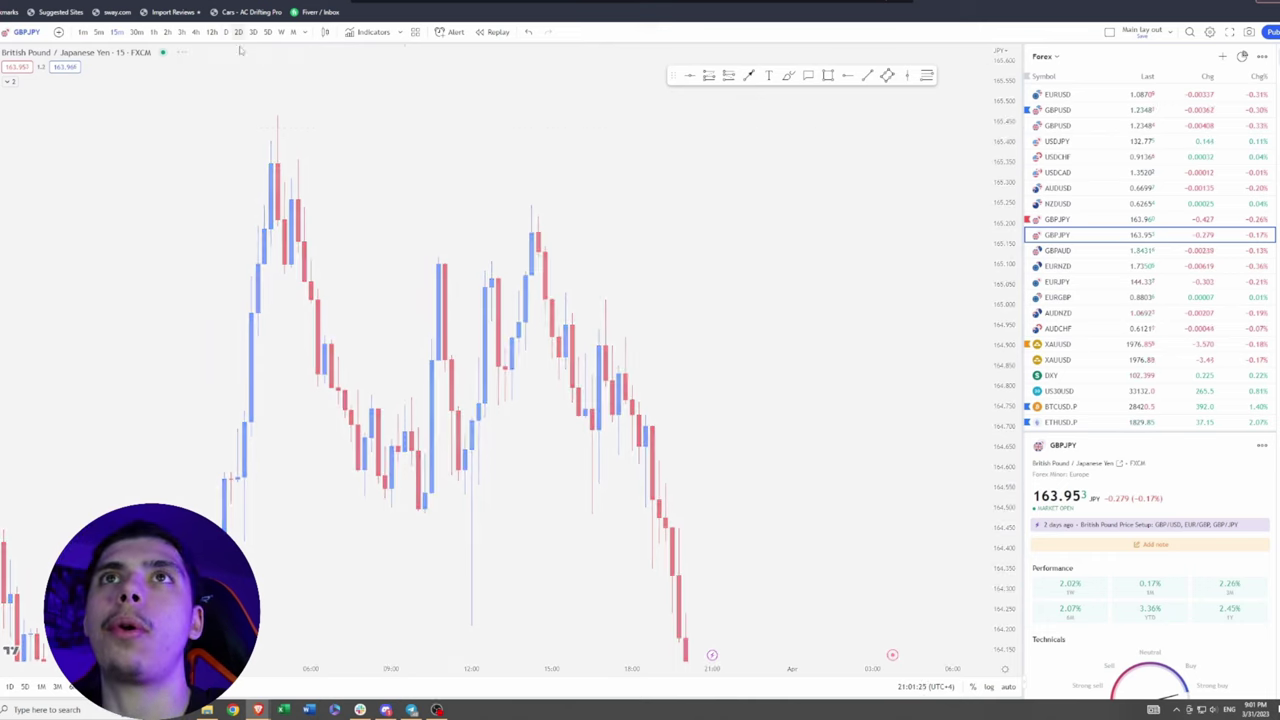
scroll(869, 261, "up", 1)
left_click_drag(991, 243, 991, 505)
left_click_drag(801, 440, 749, 195)
left_click_drag(824, 416, 758, 273)
left_click_drag(991, 270, 991, 520)
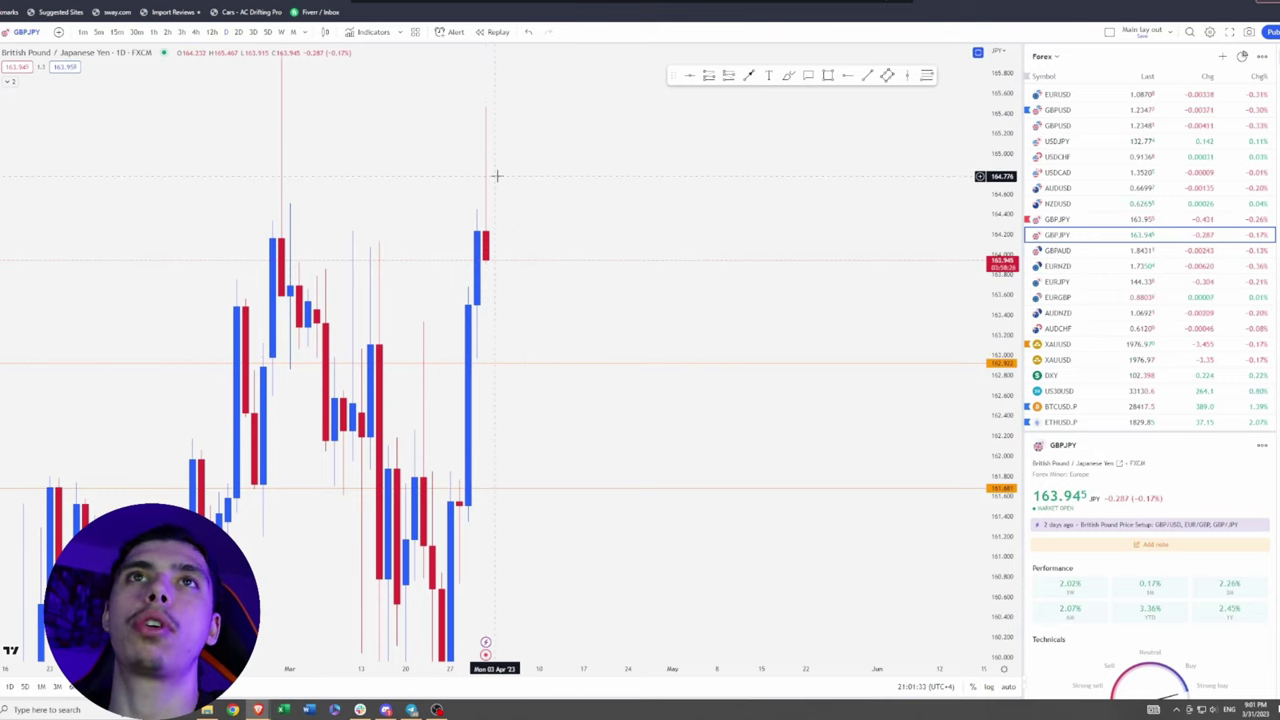
left_click(196, 32)
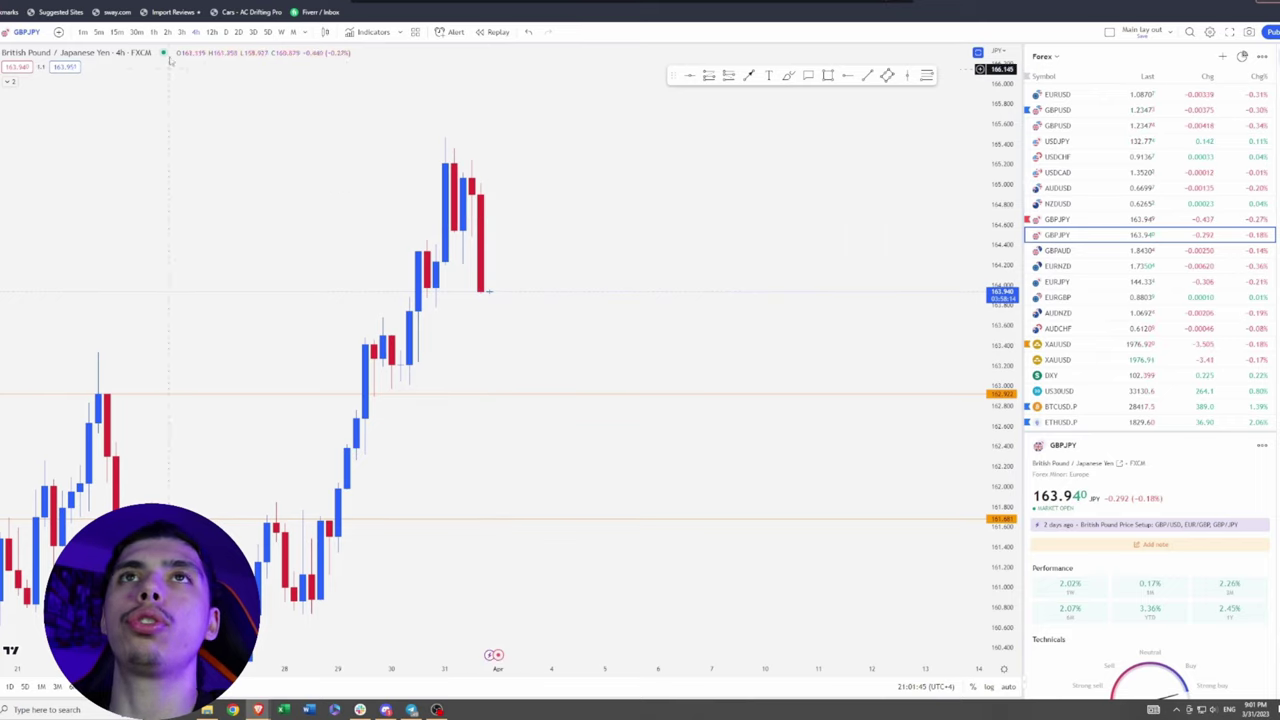
Step: Set the chart to the 15-minute timeframe, stretch its price scale and examine the 31 March rally, swings and sell-off
type("15")
key("Return")
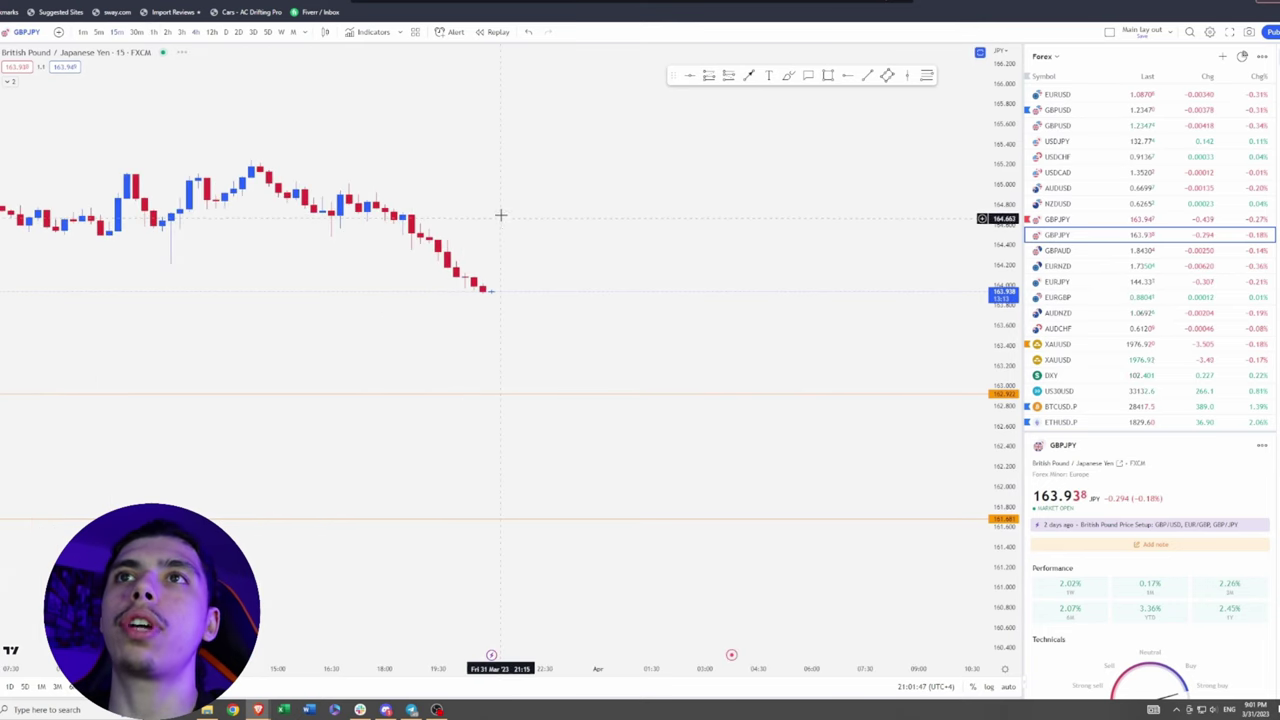
left_click_drag(1001, 525, 1001, 250)
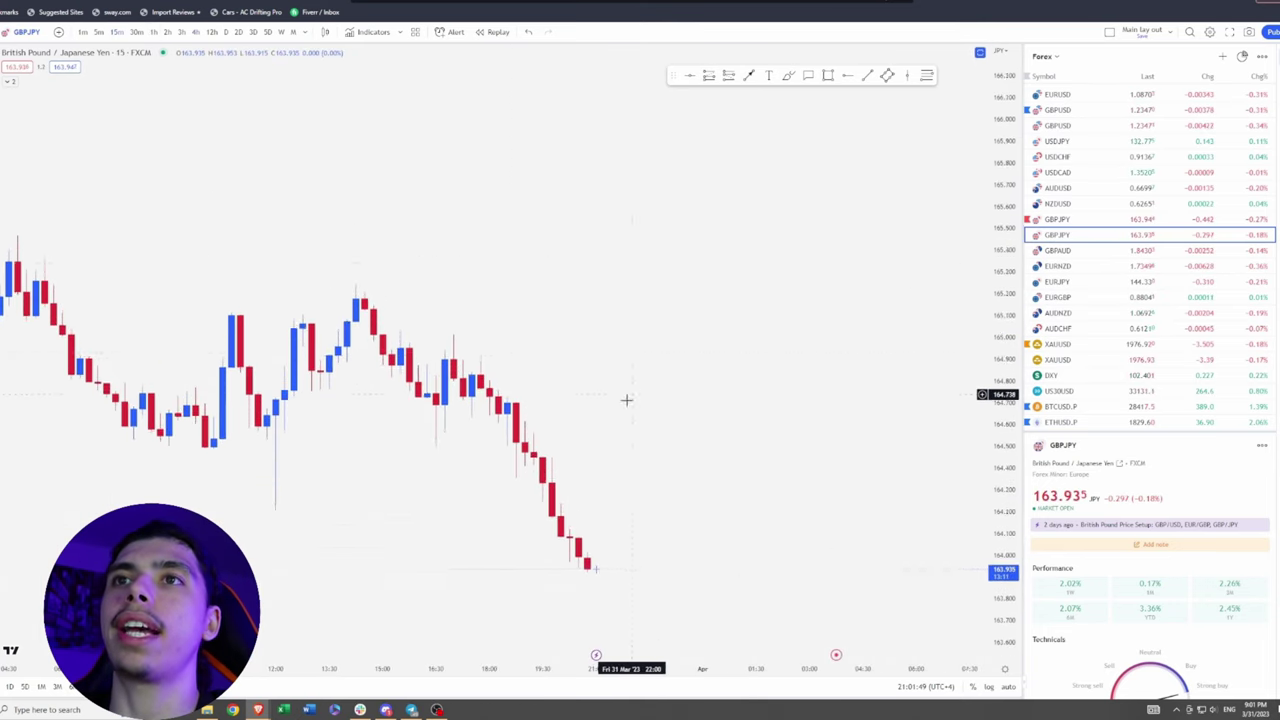
left_click_drag(626, 400, 800, 371)
scroll(800, 371, "down", 5)
left_click_drag(877, 369, 668, 356)
scroll(950, 390, "up", 4)
left_click_drag(988, 396, 988, 200)
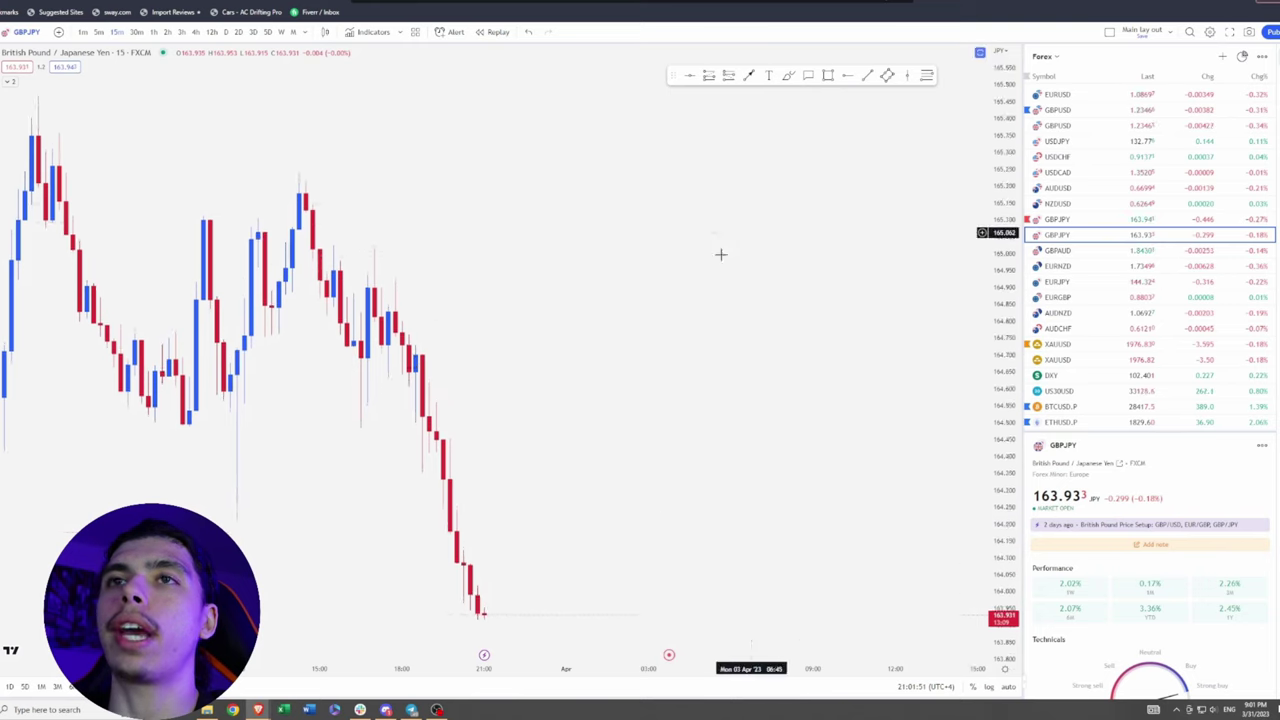
left_click_drag(632, 342, 683, 297)
scroll(683, 297, "up", 4)
left_click_drag(351, 359, 477, 351)
scroll(657, 291, "down", 3)
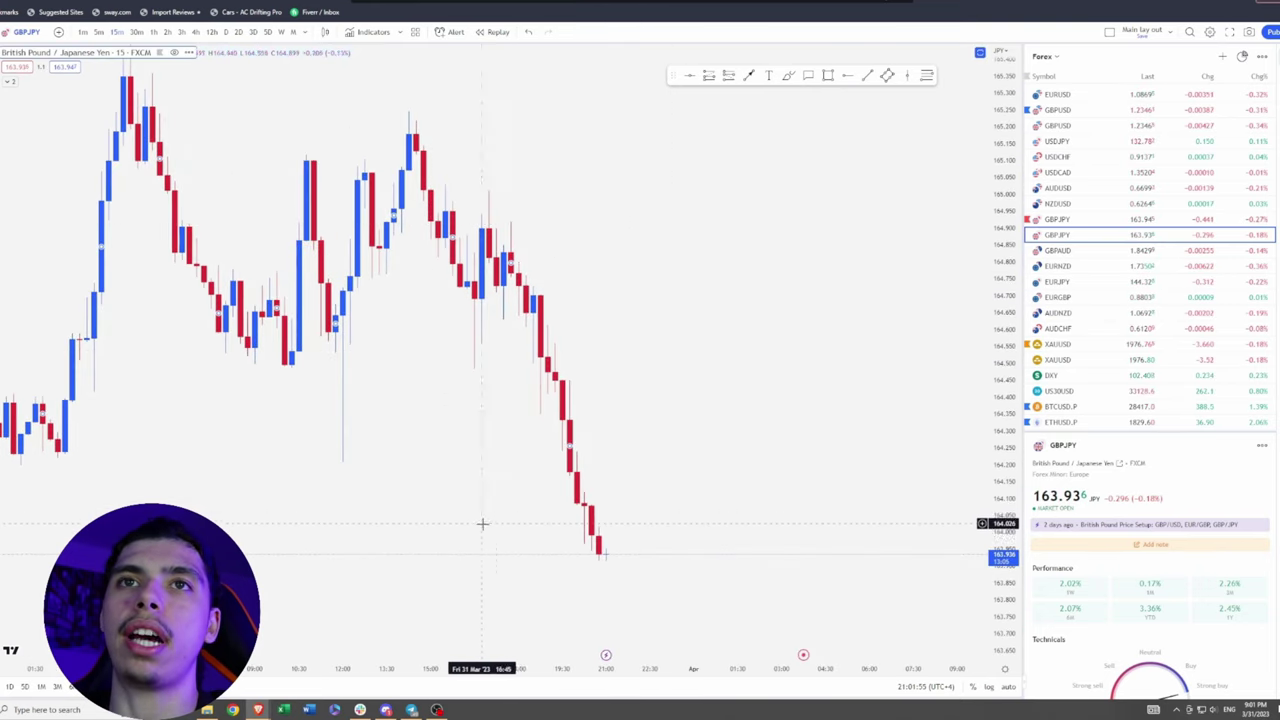
left_click_drag(494, 498, 557, 491)
left_click_drag(294, 416, 437, 440)
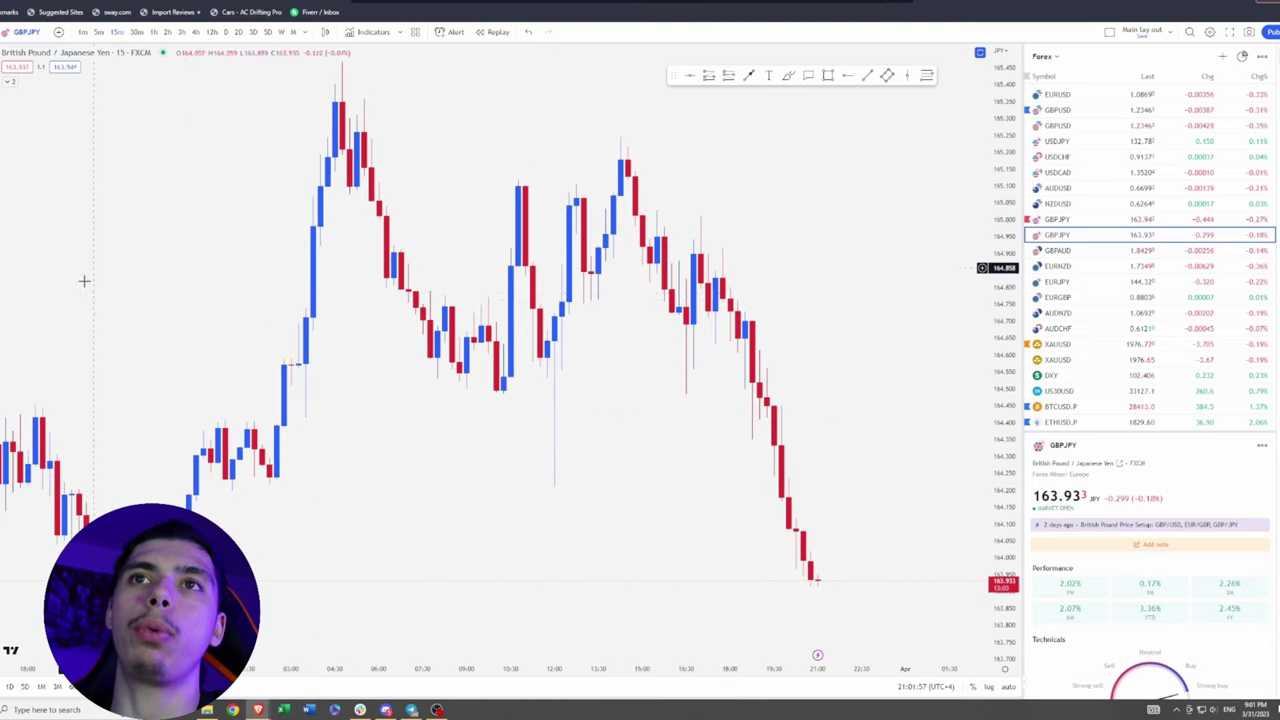
left_click_drag(582, 408, 331, 391)
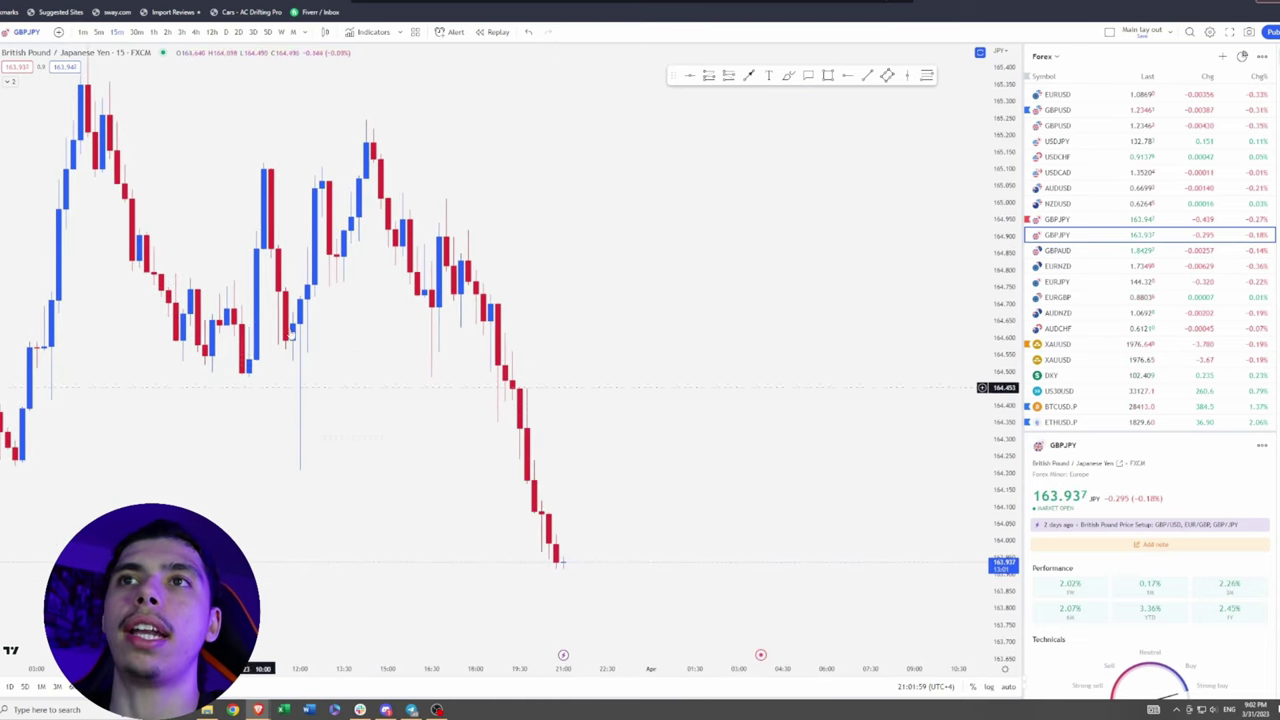
left_click_drag(640, 423, 626, 389)
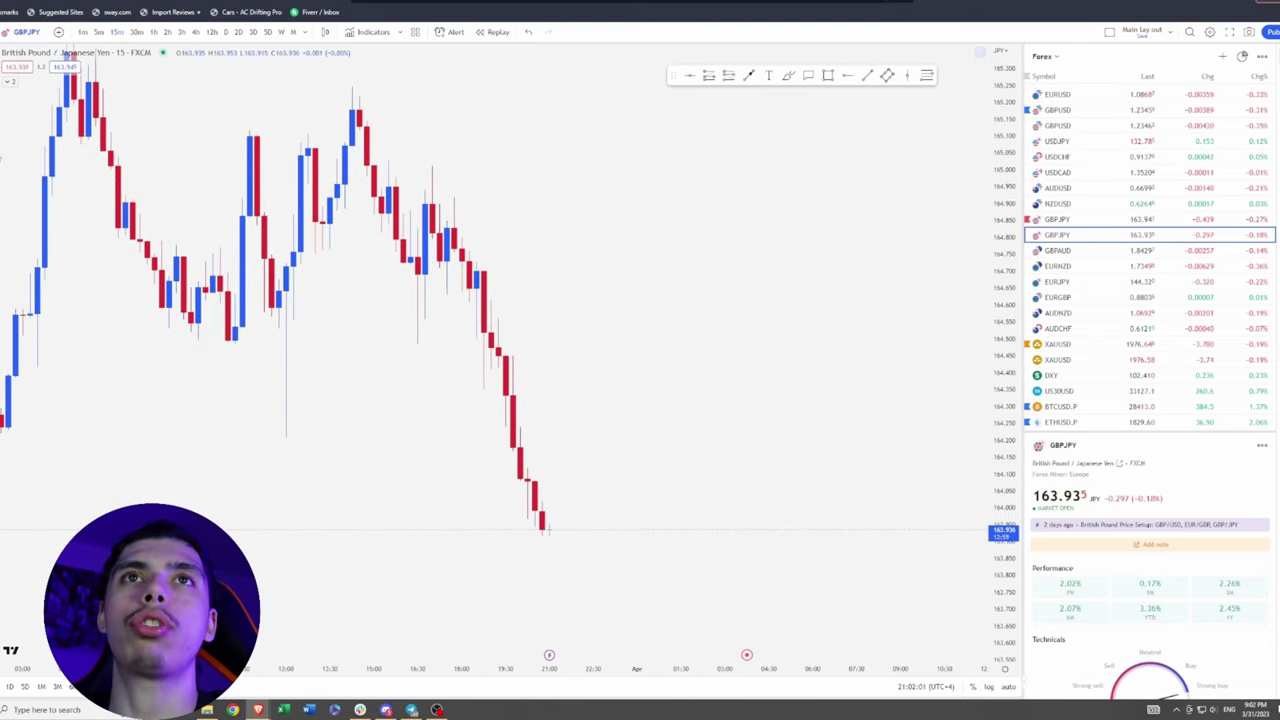
Step: Check the latest candles on the 4-hour timeframe and return the chart to 15 minutes
left_click(197, 32)
scroll(494, 255, "up", 3)
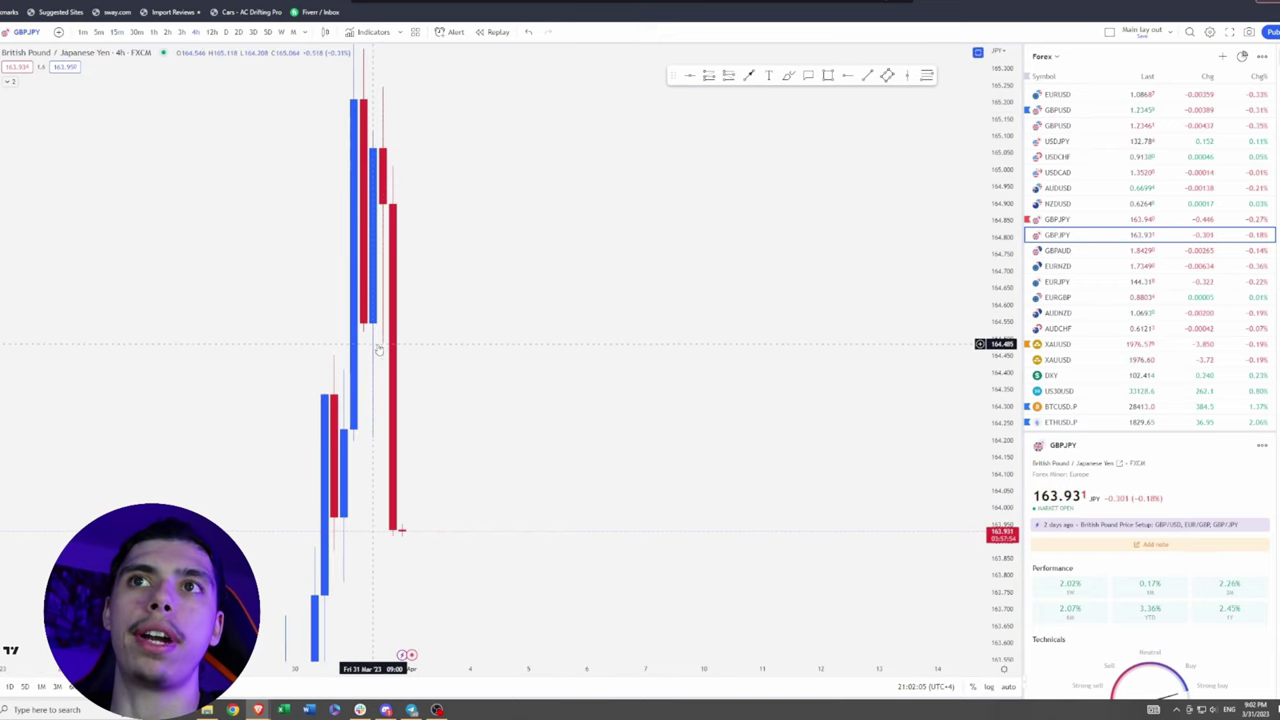
left_click(120, 33)
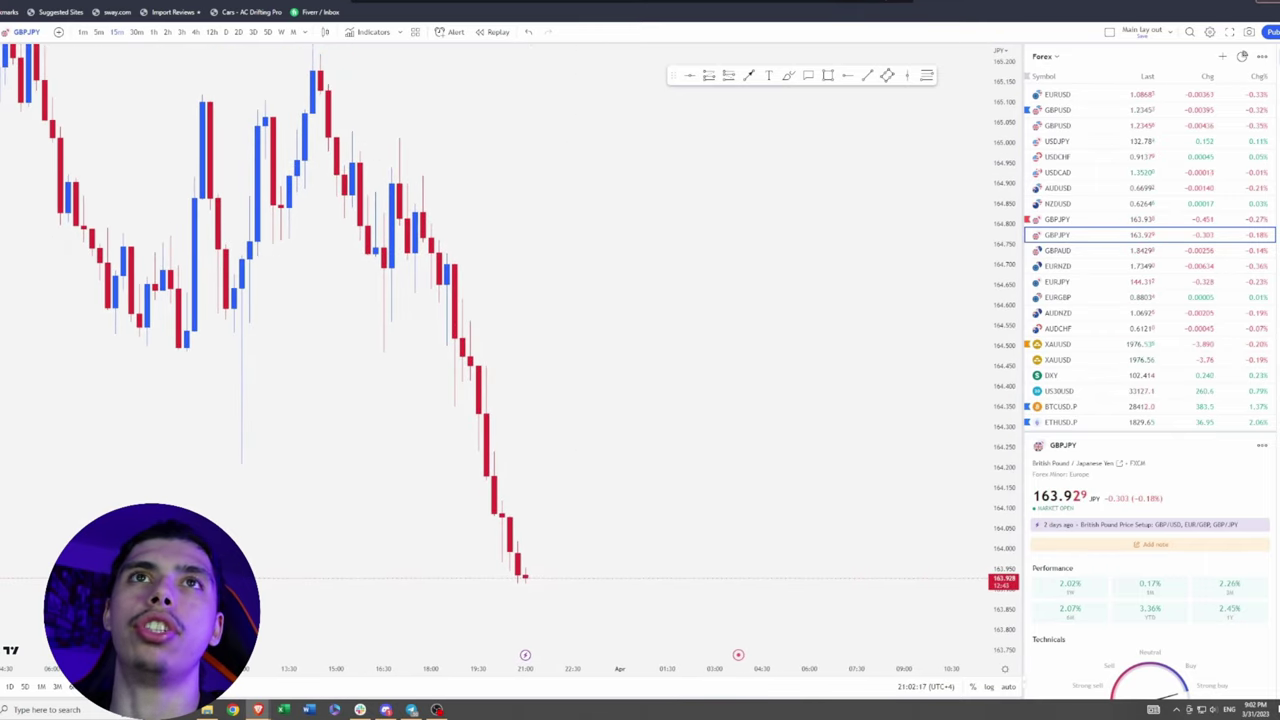
Step: Circle the upper wick near 164.85 and the area near 164.63 on the decline with the brush, and undo the marks
mouse_move(429, 161)
left_mouse_down()
mouse_move(443, 209)
mouse_move(423, 171)
mouse_move(457, 200)
left_mouse_up()
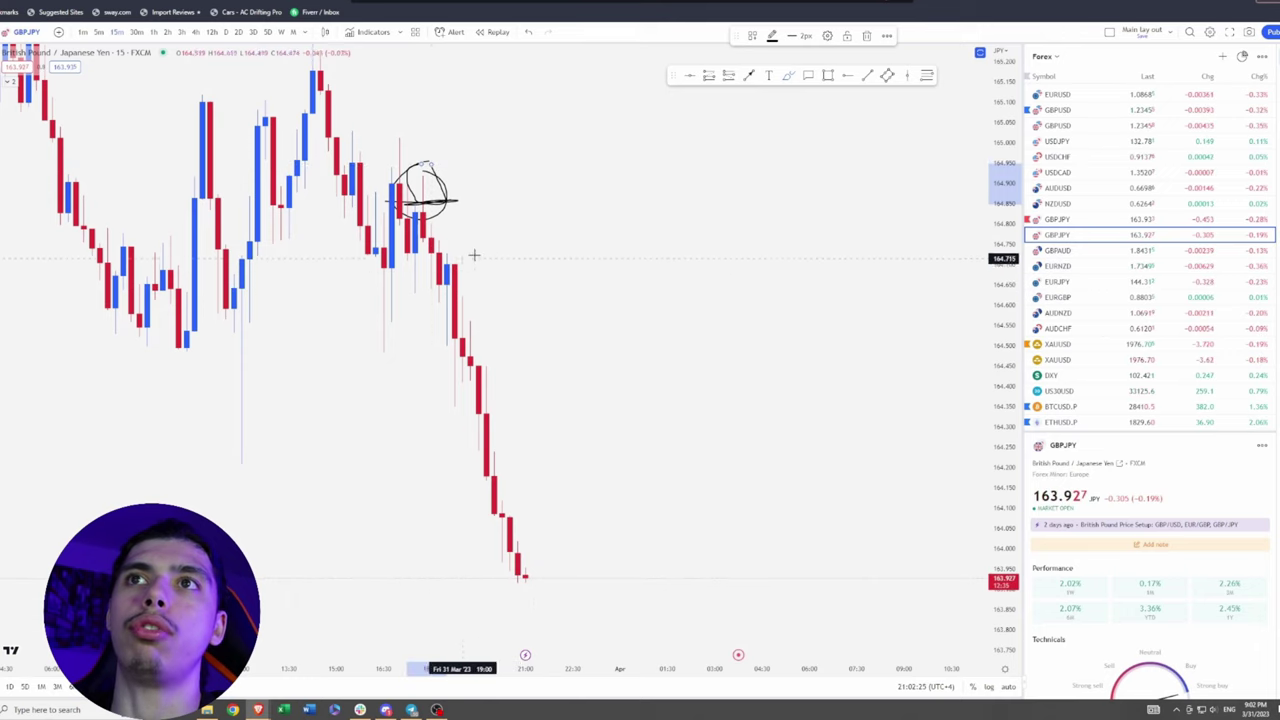
left_click_drag(470, 286, 463, 293)
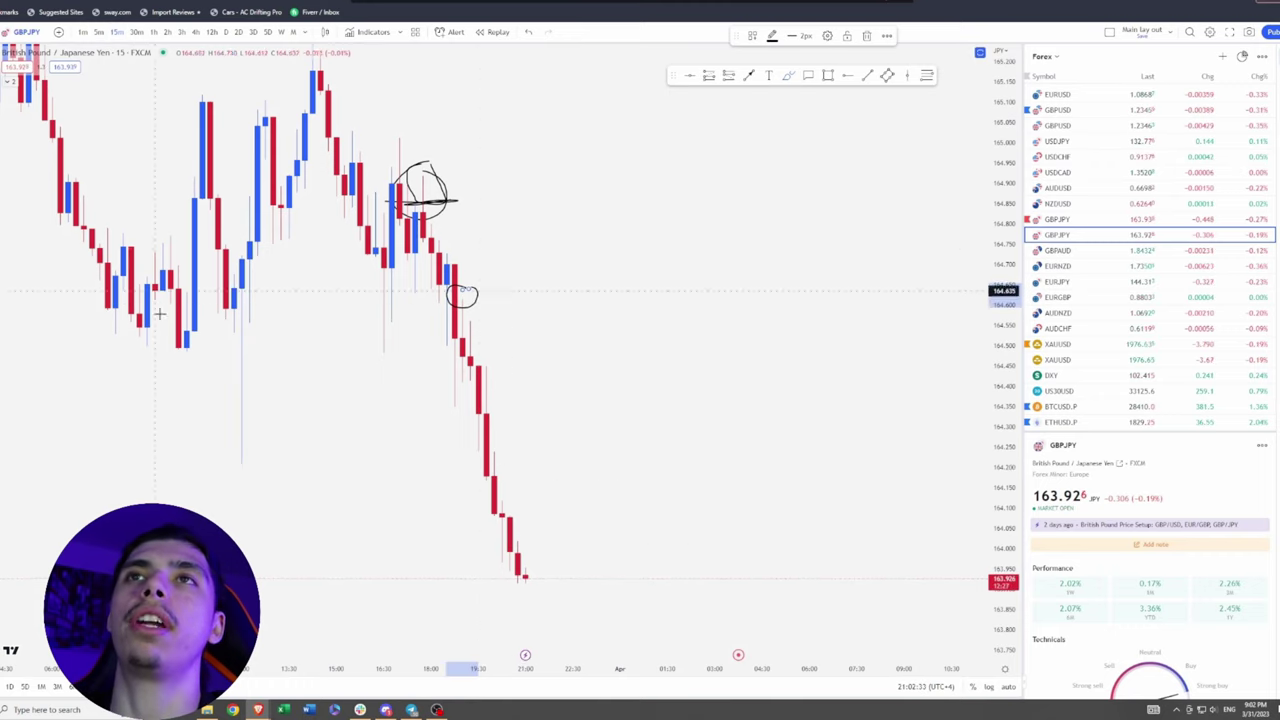
left_click(527, 32)
left_click(527, 32)
left_click(527, 32)
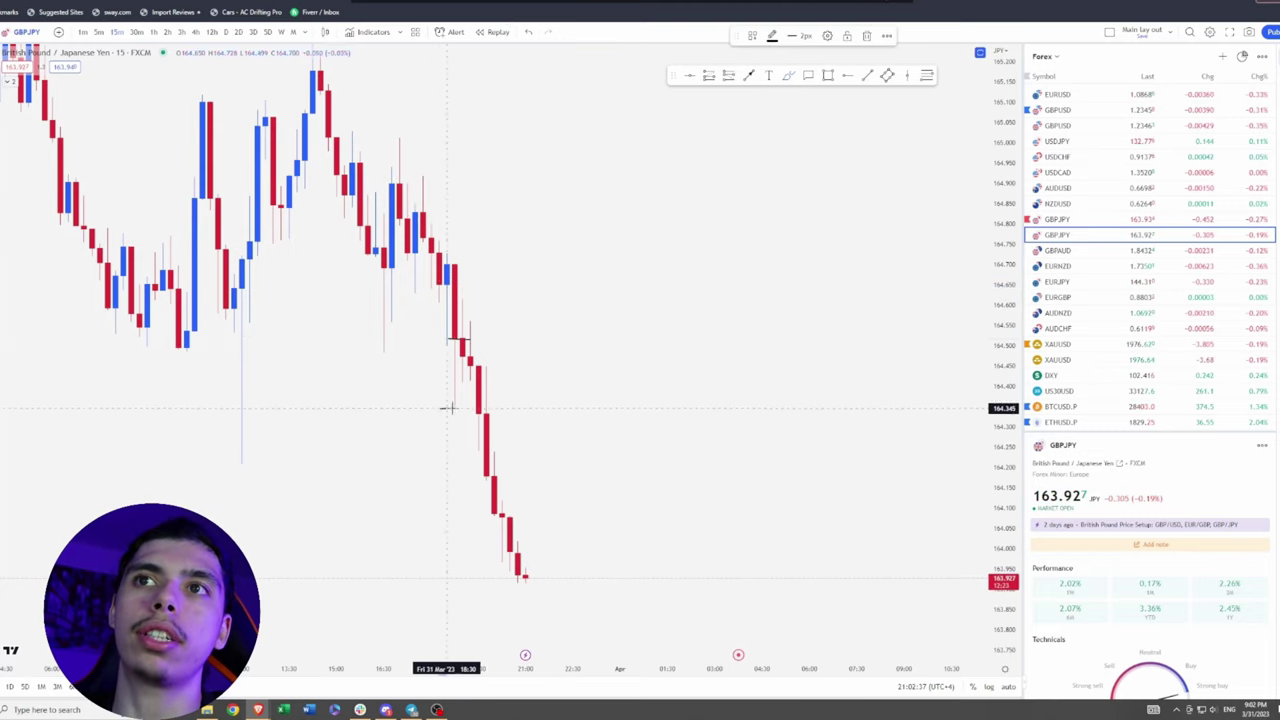
Step: Circle the lower wicks of the steep sell-off with the brush, starting between about 164.50 and 164.35
left_click_drag(480, 349, 500, 352)
mouse_move(476, 437)
left_mouse_down()
mouse_move(470, 425)
mouse_move(472, 447)
left_mouse_up()
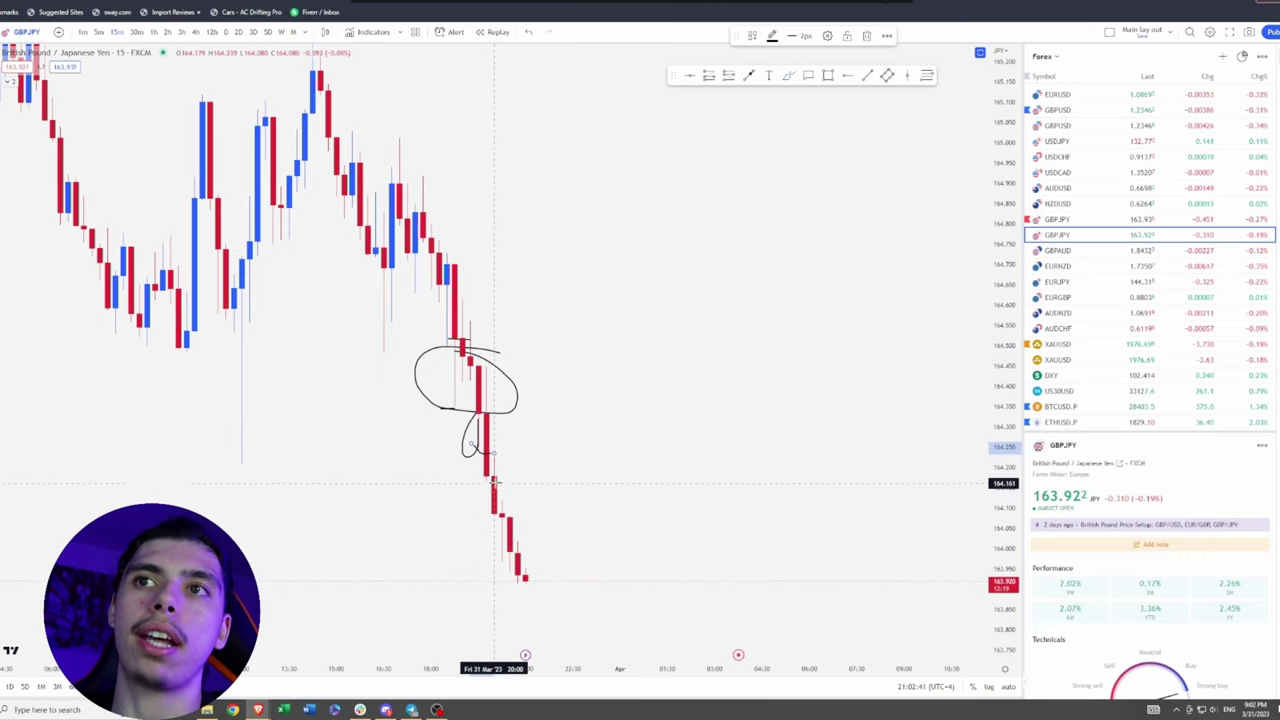
left_click_drag(487, 520, 505, 518)
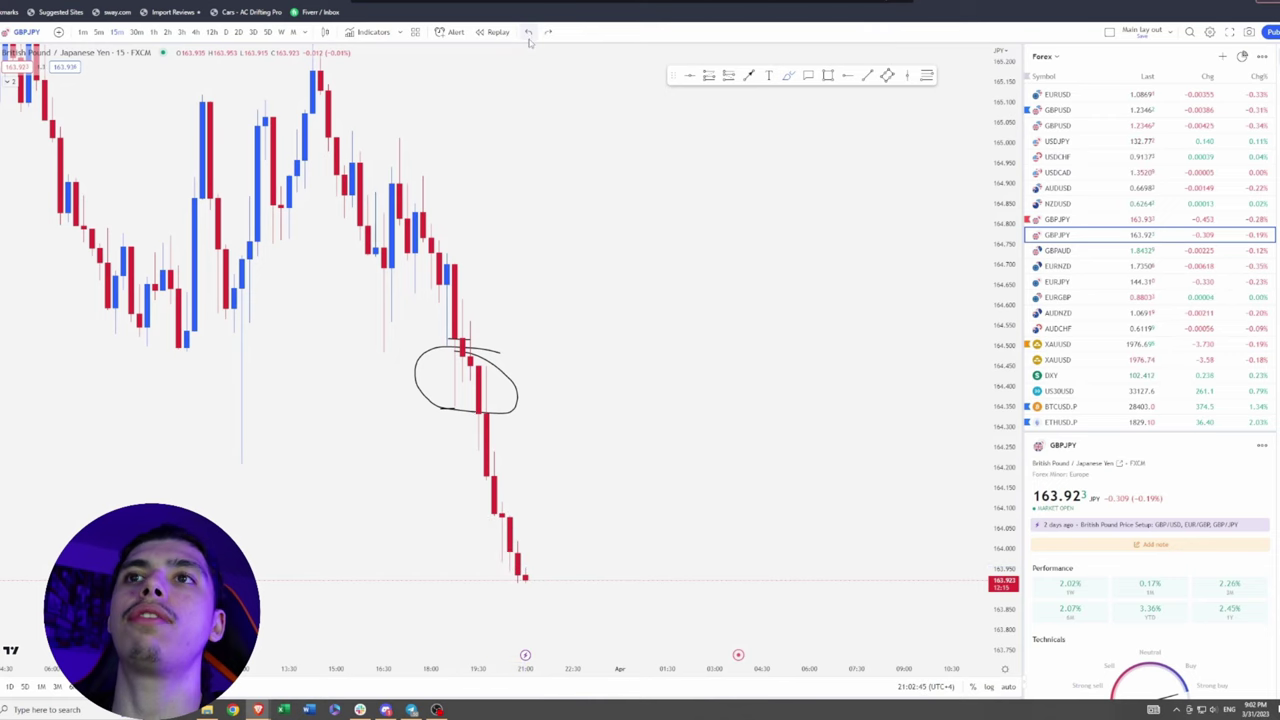
Step: Circle two upper wicks on the early 31 March rally and the wick at its peak with the brush
left_click_drag(232, 137, 812, 197)
left_click_drag(631, 434, 552, 405)
left_click_drag(514, 142, 517, 168)
mouse_move(516, 95)
left_mouse_down()
mouse_move(491, 123)
mouse_move(517, 140)
left_mouse_up()
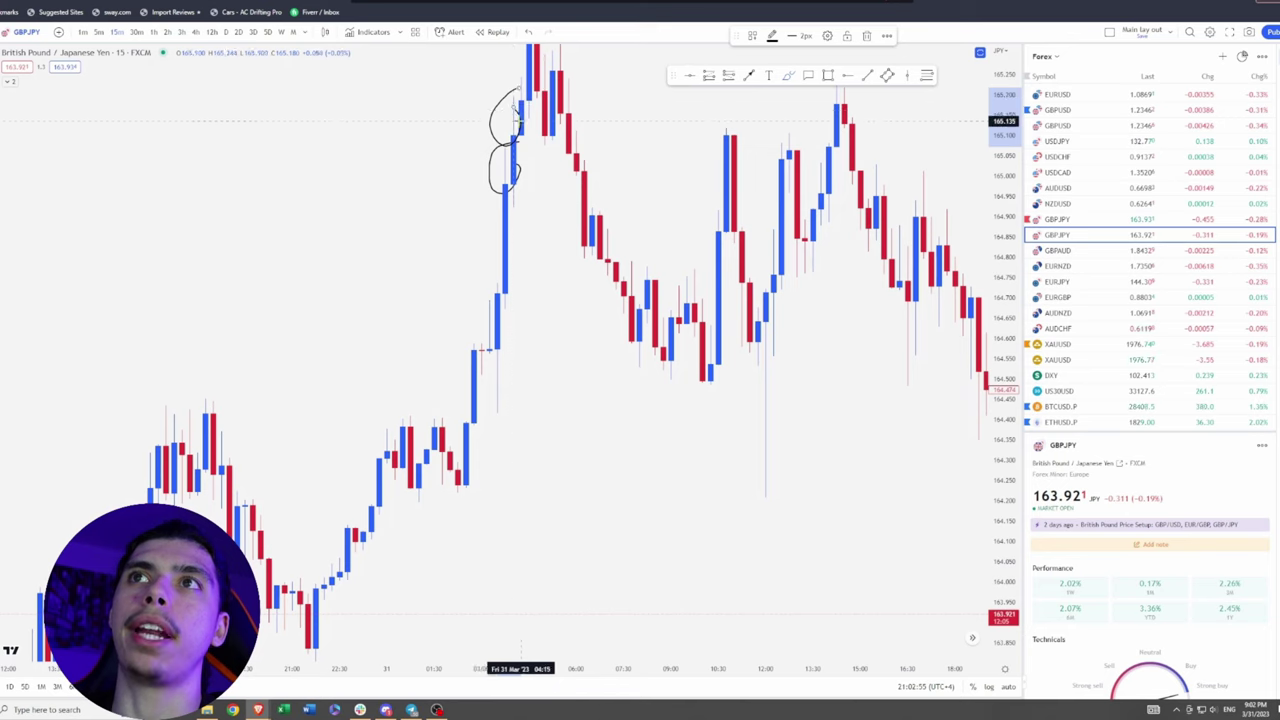
left_click_drag(379, 153, 335, 346)
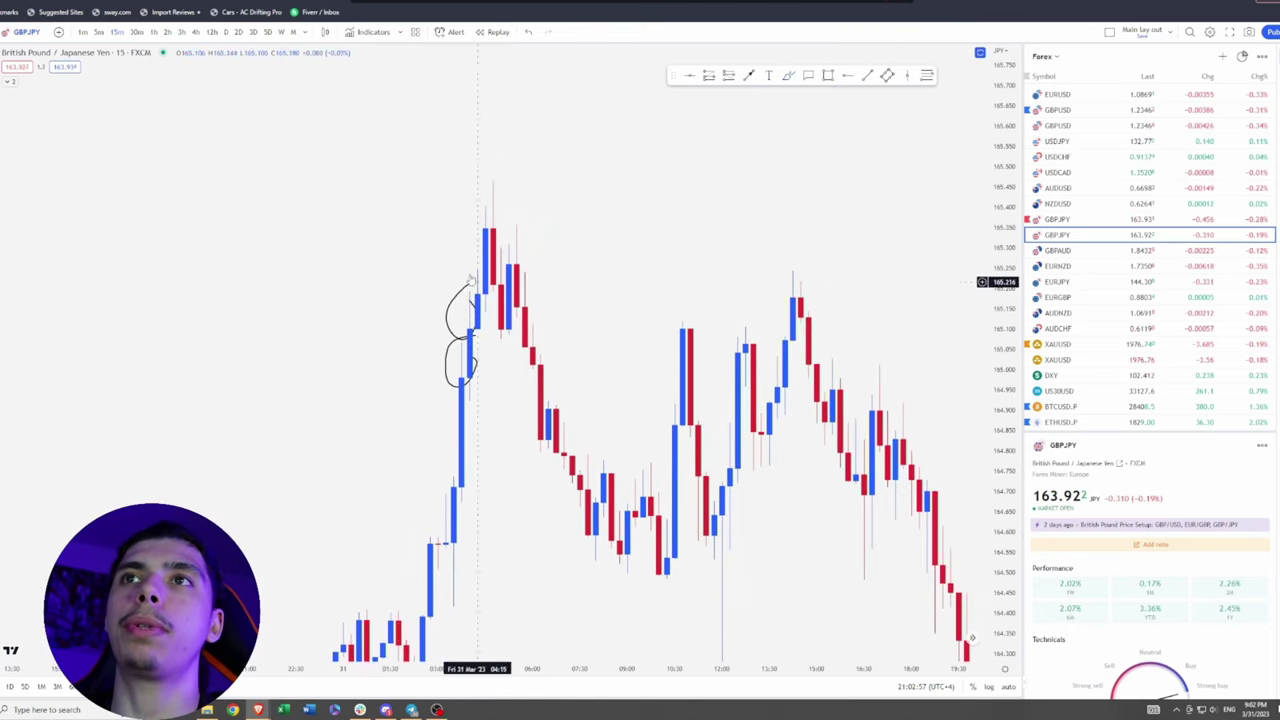
left_click_drag(539, 172, 500, 178)
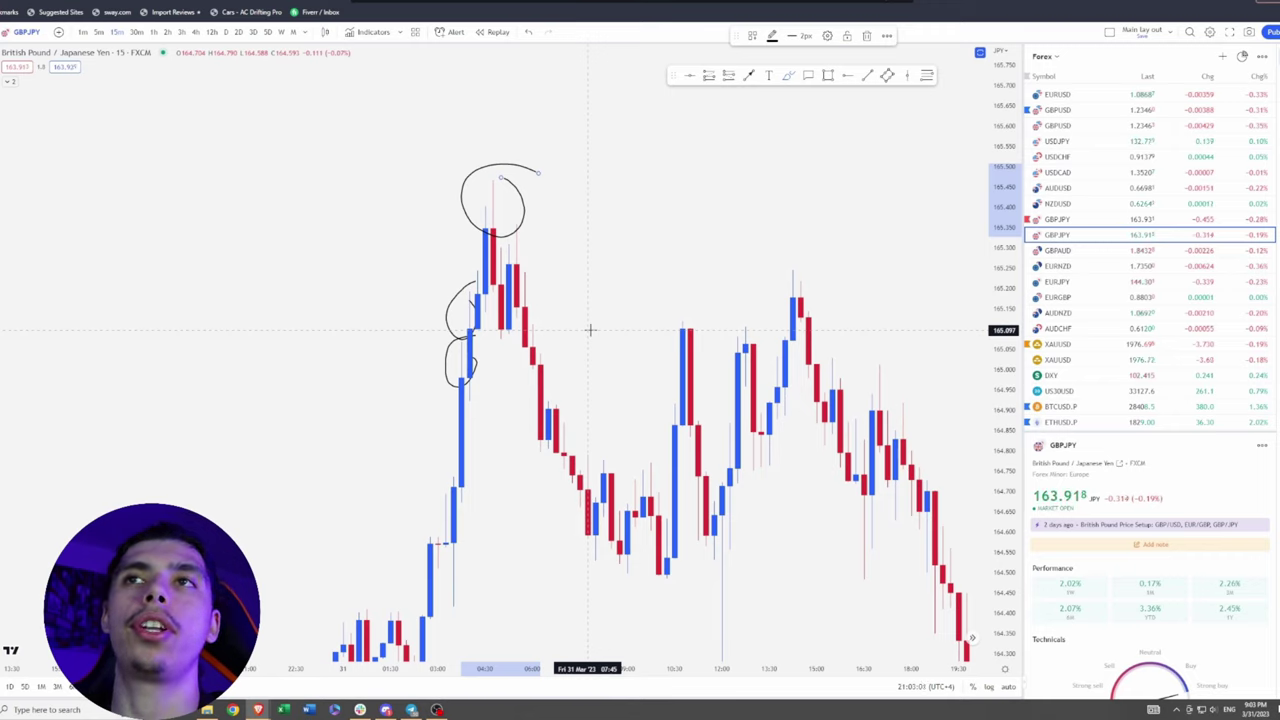
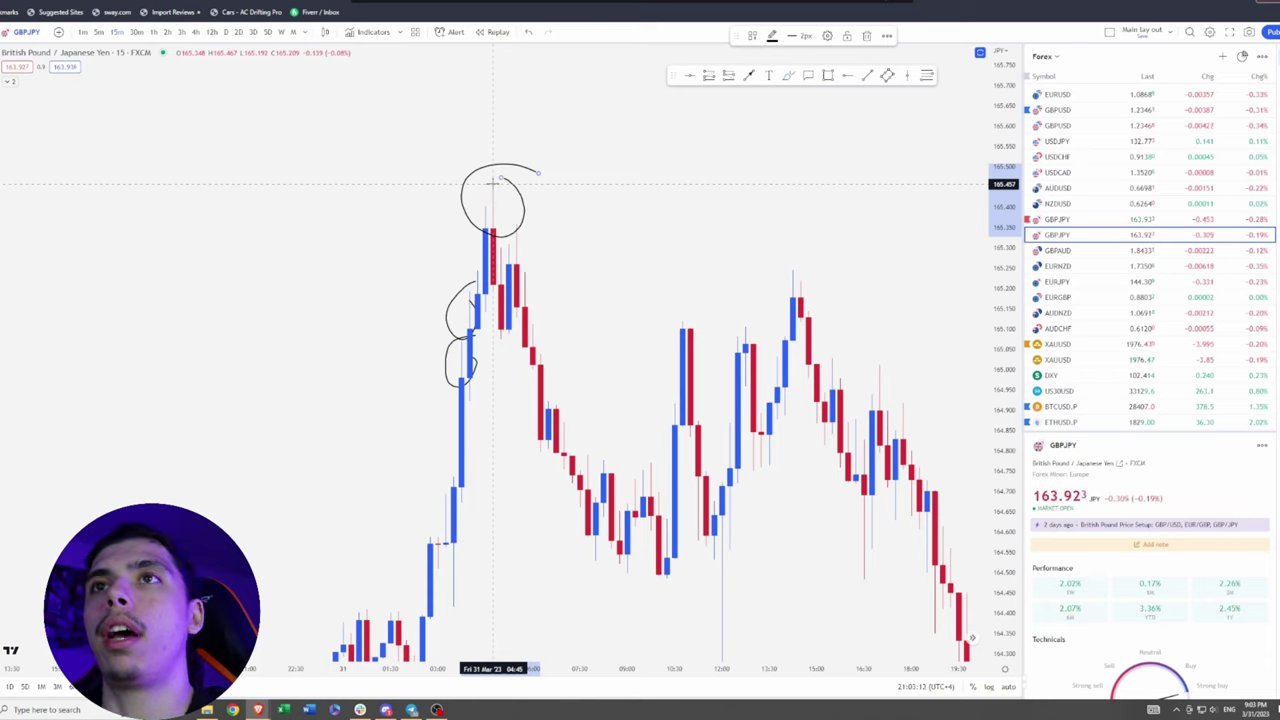
Step: Delete the three brush circles around the upper wicks of the early 31 March rally
key("Delete")
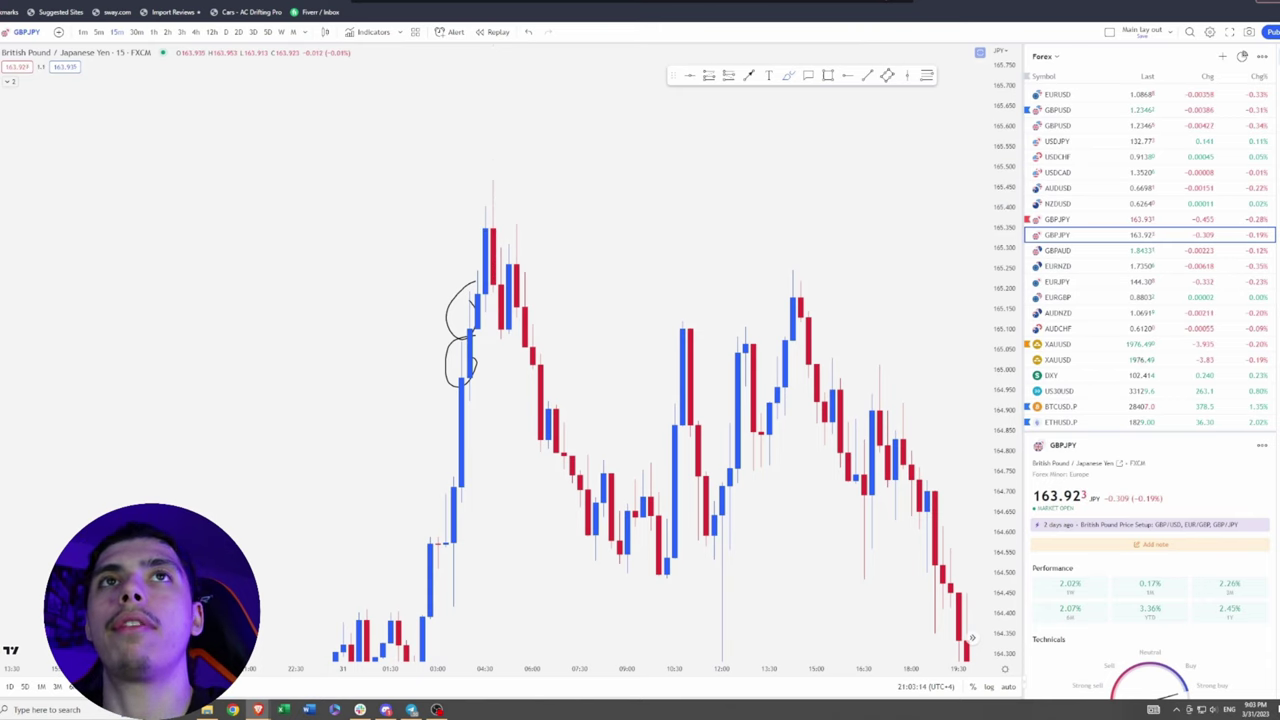
left_click(456, 303)
key("Delete")
left_click(471, 356)
key("Delete")
Step: Circle the early 31 March rally between about 164.30 and 164.75 with the brush and sketch an arrow below it
left_click_drag(585, 336, 531, 219)
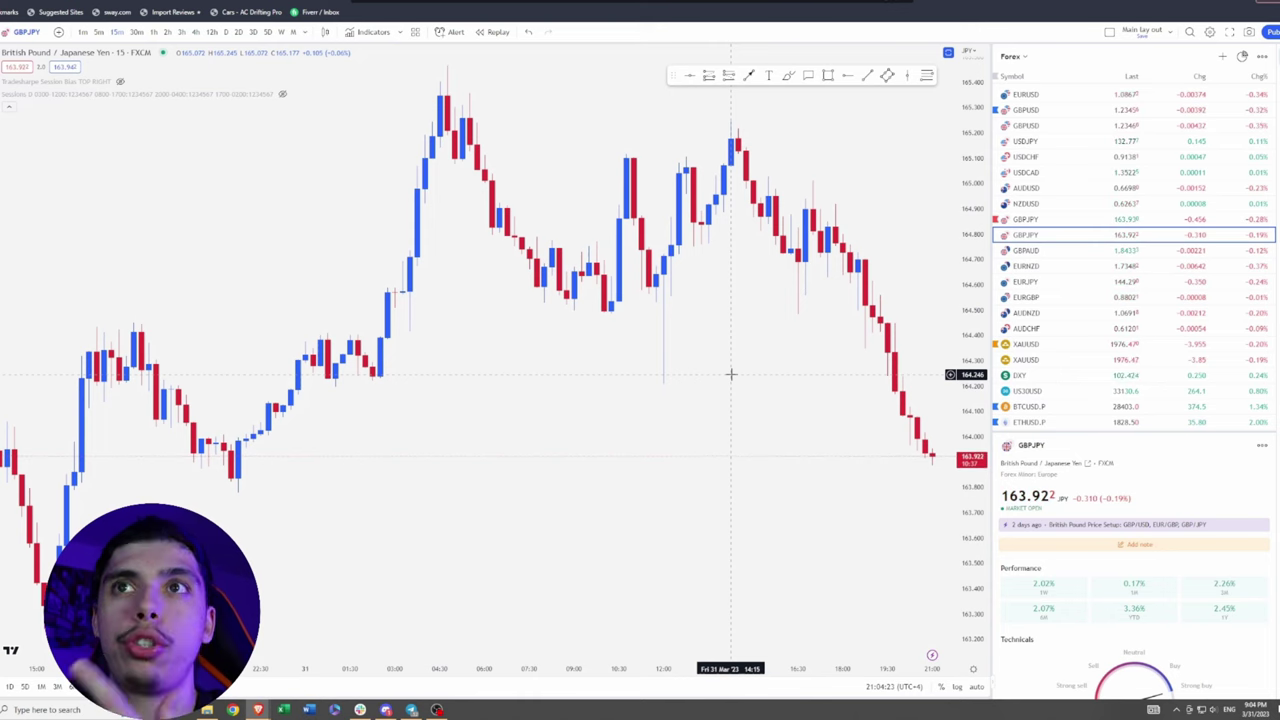
left_click_drag(471, 343, 516, 354)
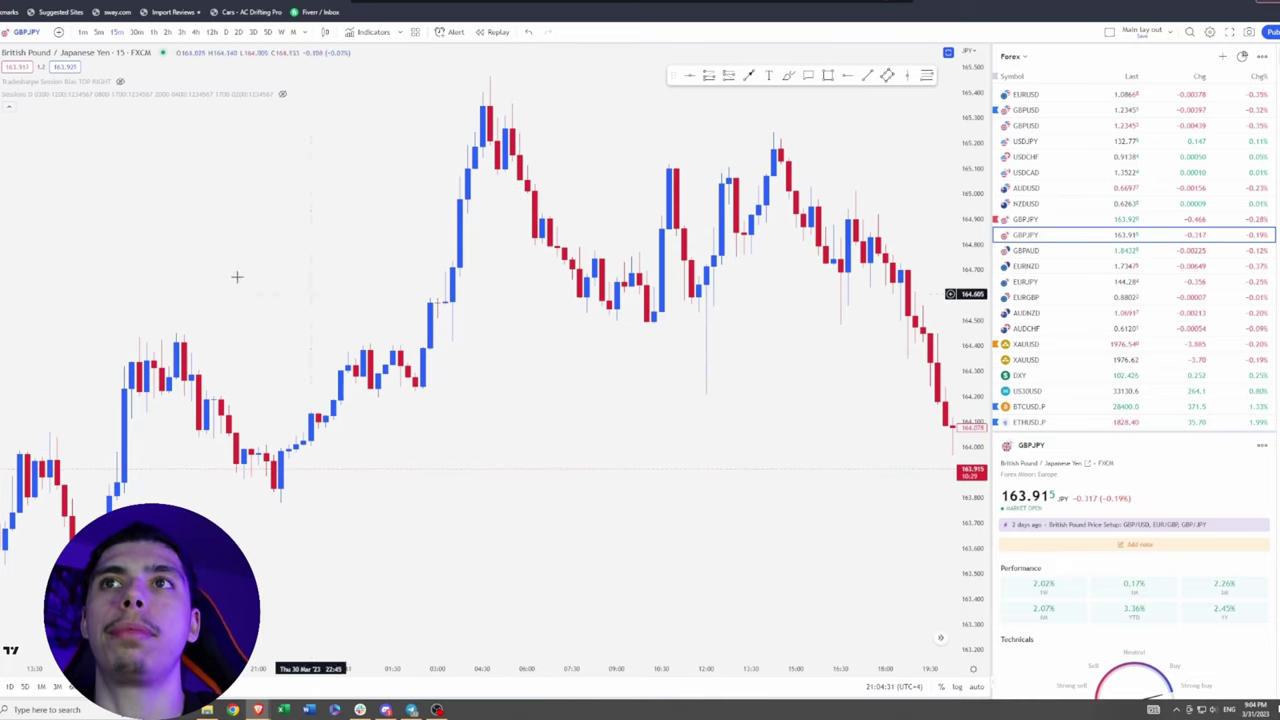
mouse_move(457, 270)
left_mouse_down()
mouse_move(363, 300)
mouse_move(458, 268)
left_mouse_up()
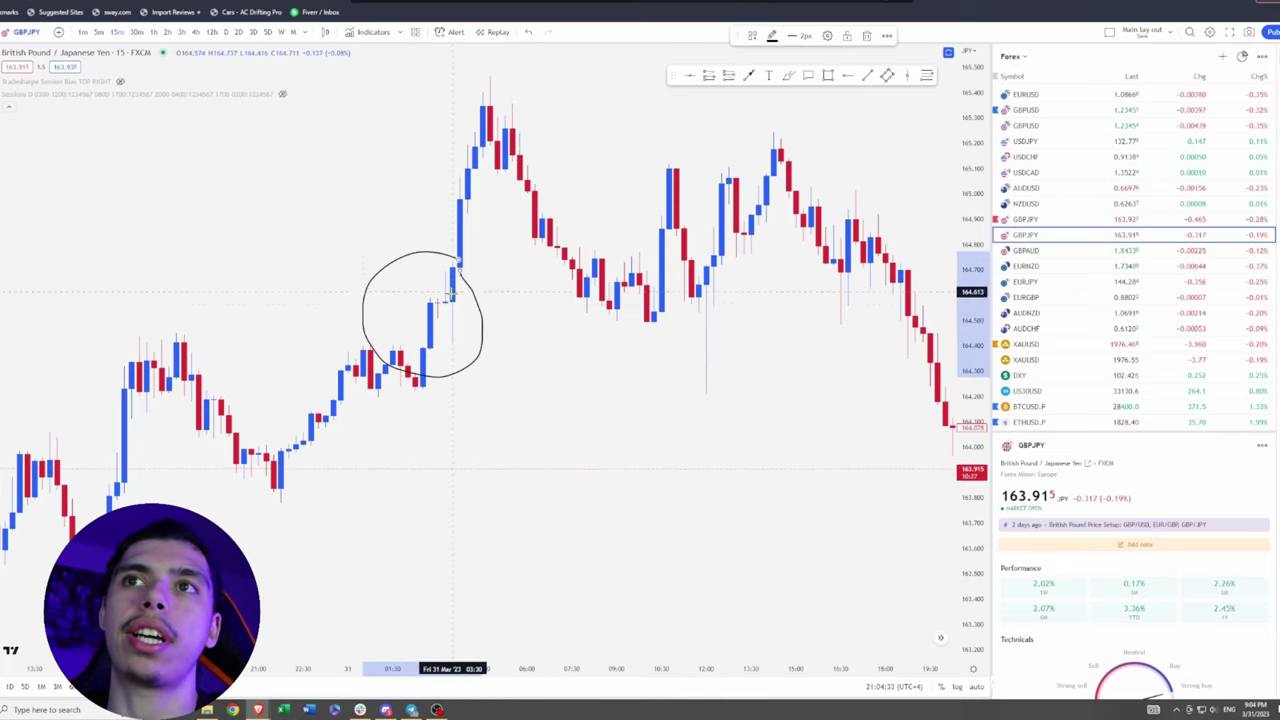
left_click_drag(458, 378, 525, 352)
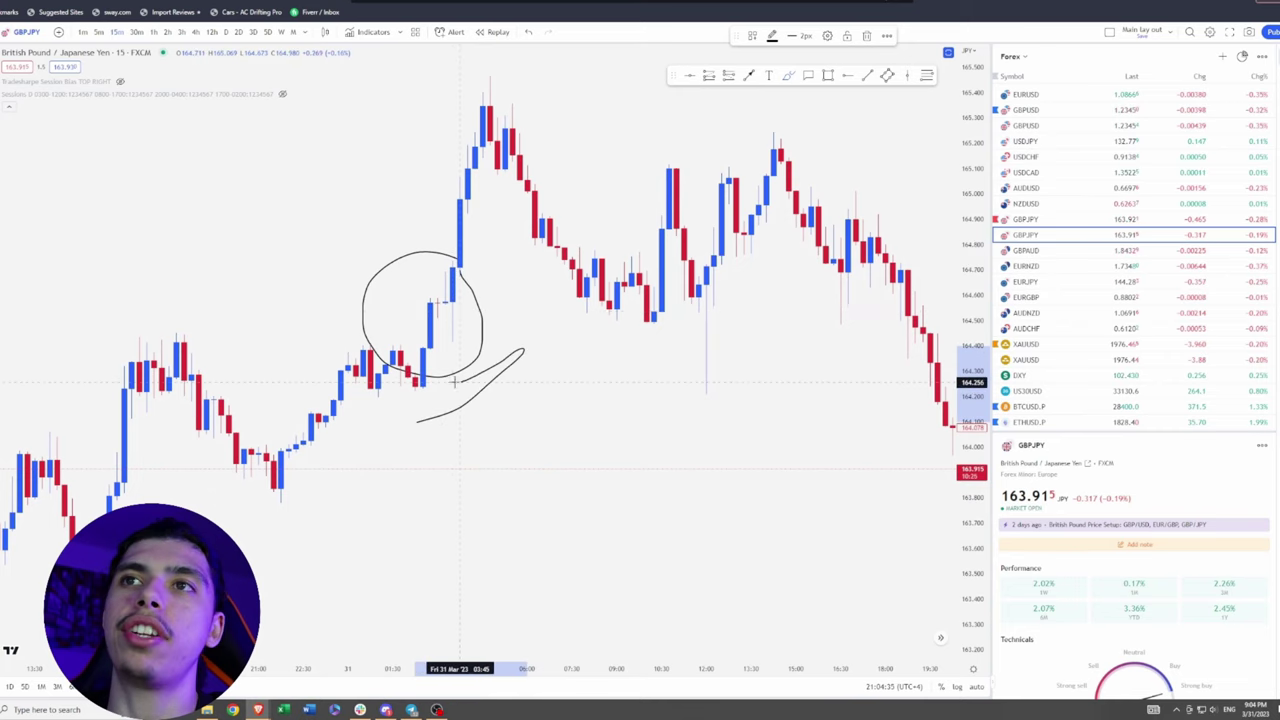
mouse_move(417, 422)
left_mouse_down()
mouse_move(525, 352)
mouse_move(556, 428)
left_mouse_up()
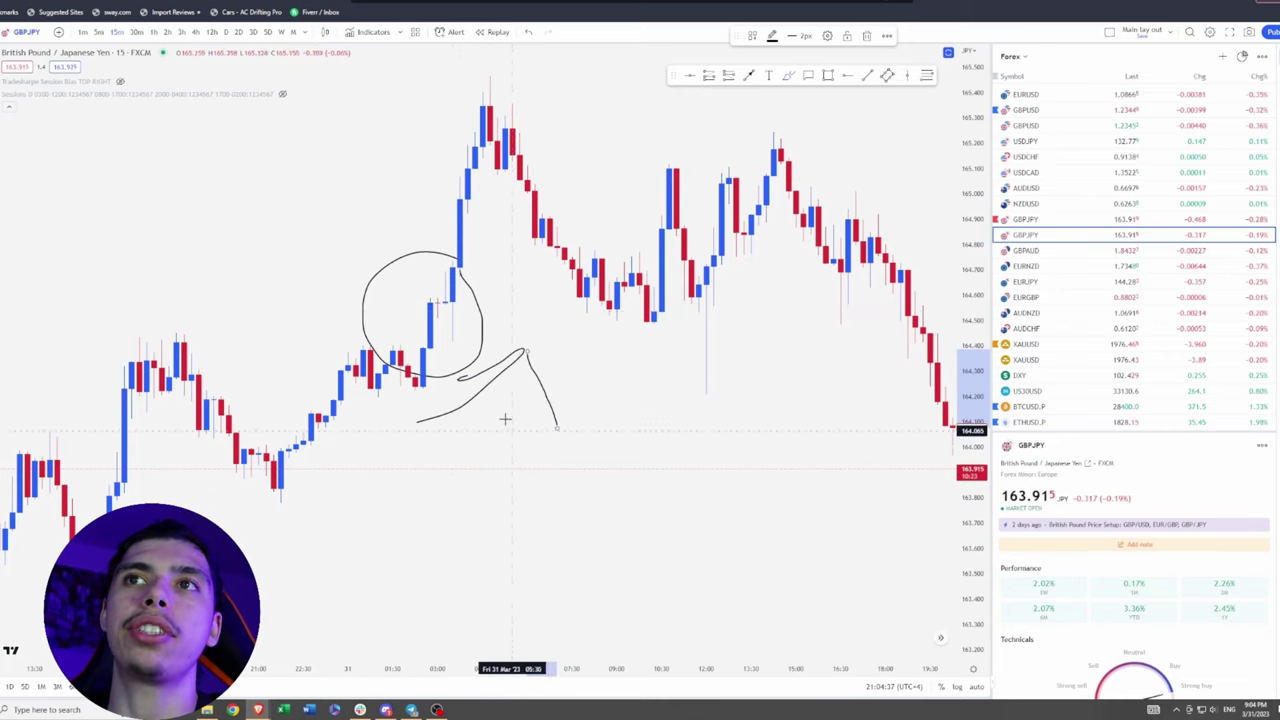
Step: Circle the long lower wicks around midday and near 16:30 on 31 March with the brush
left_click_drag(712, 378, 708, 383)
left_click_drag(700, 298, 723, 329)
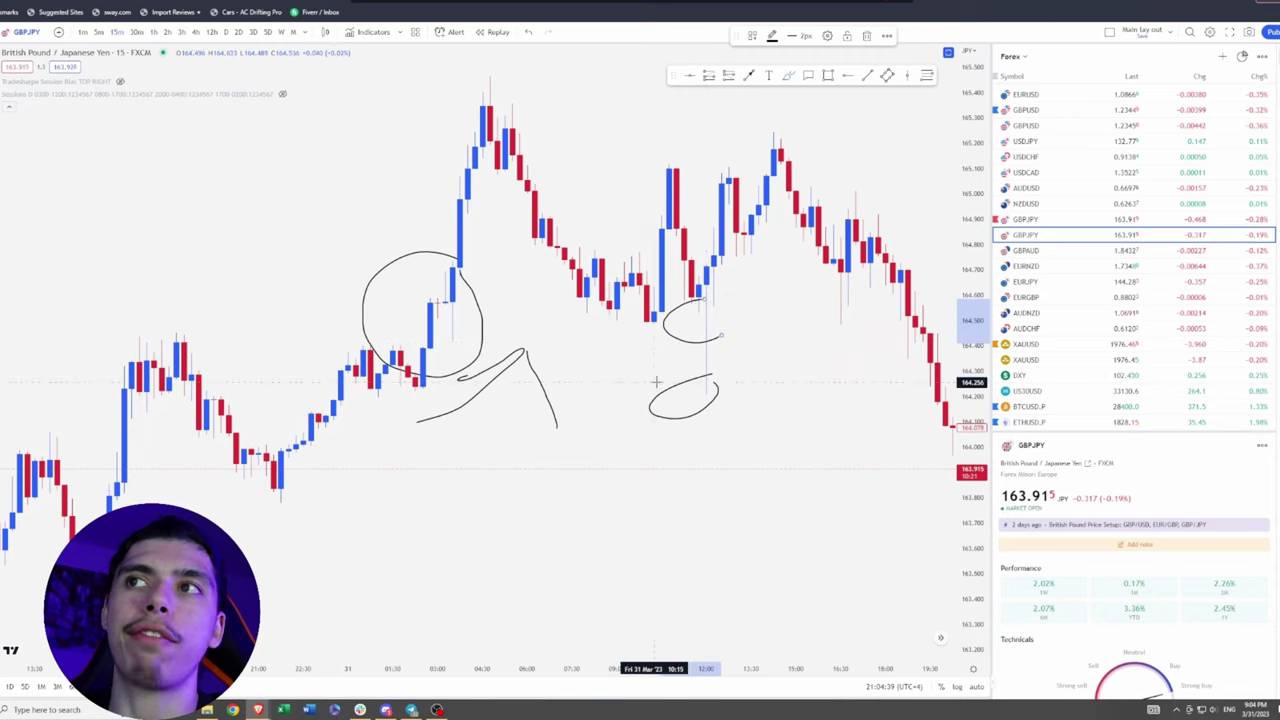
left_click_drag(808, 277, 850, 290)
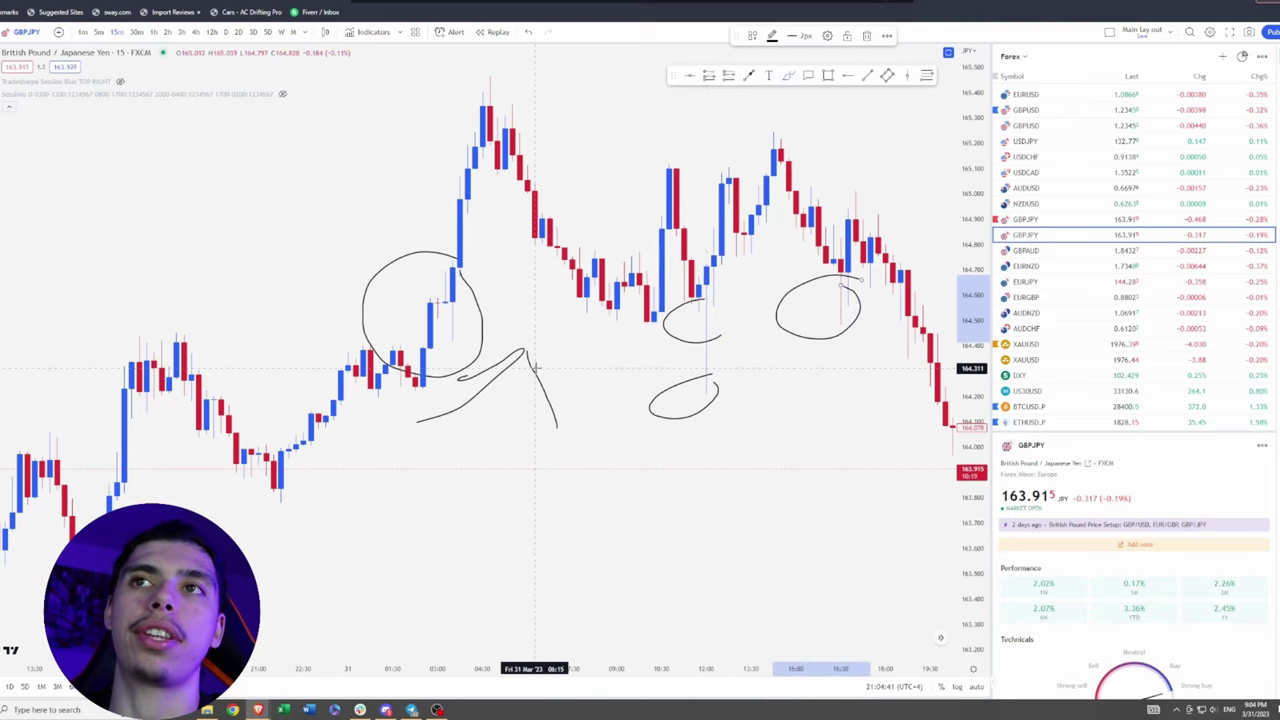
Step: Mark the circled rally's wick and connect the dips to earlier price levels near 164.43 and 164.22 with brush lines
left_click_drag(407, 263, 406, 285)
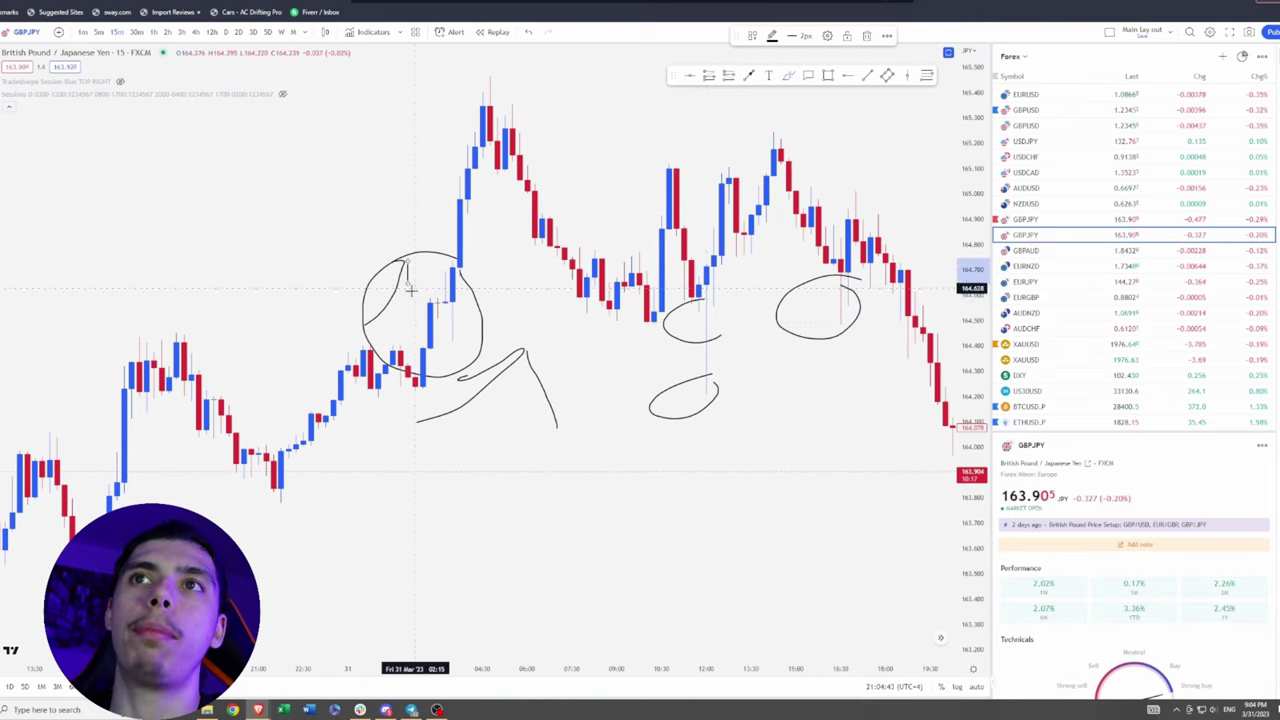
left_click_drag(454, 322, 459, 350)
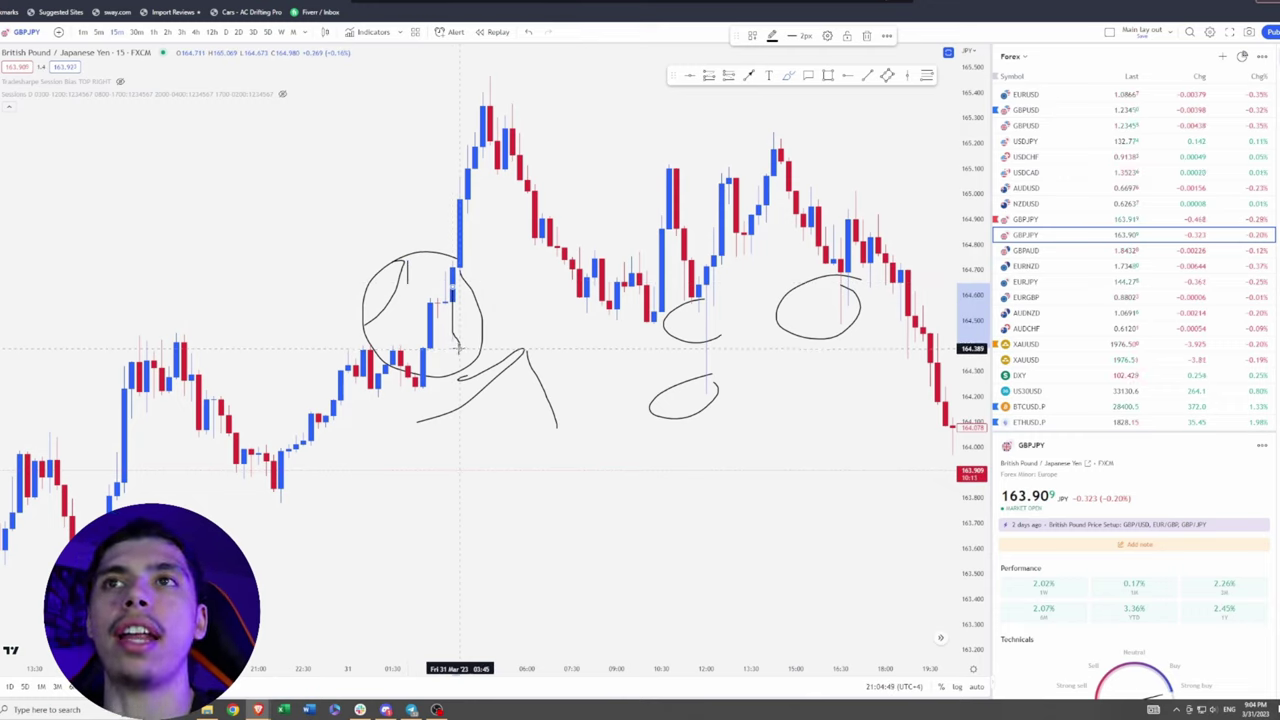
left_click_drag(148, 338, 393, 331)
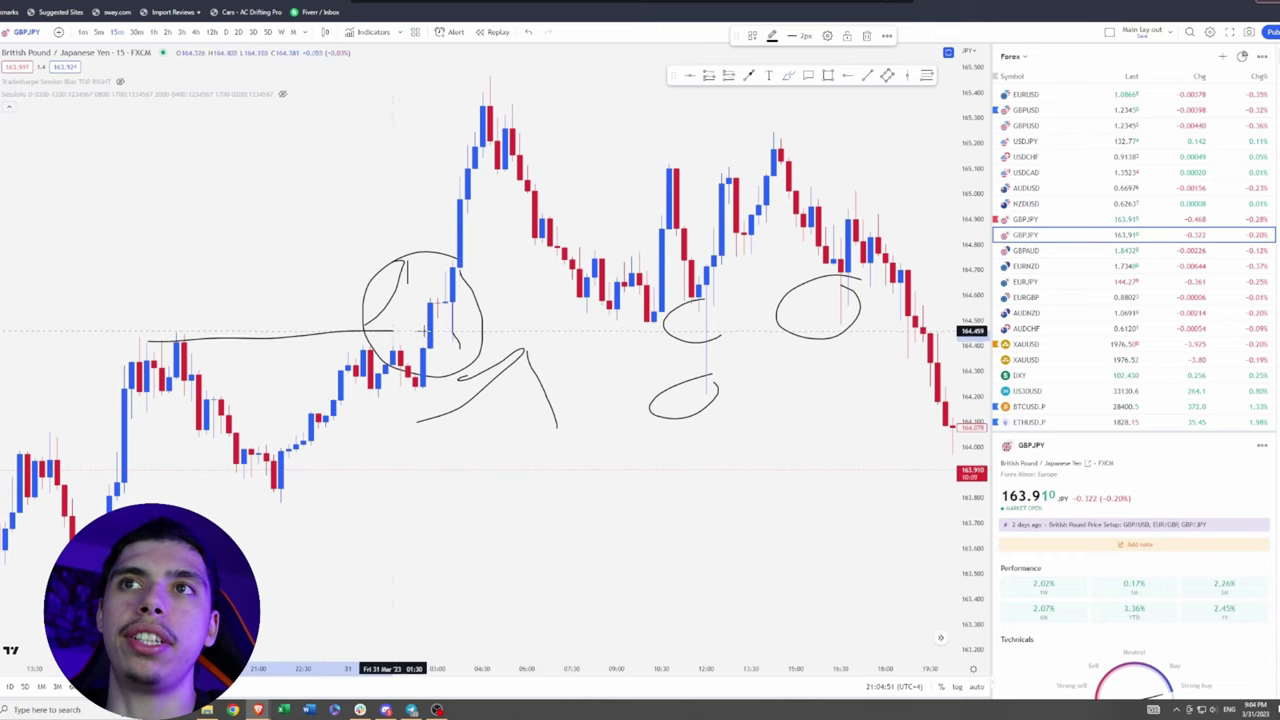
left_click_drag(337, 388, 737, 395)
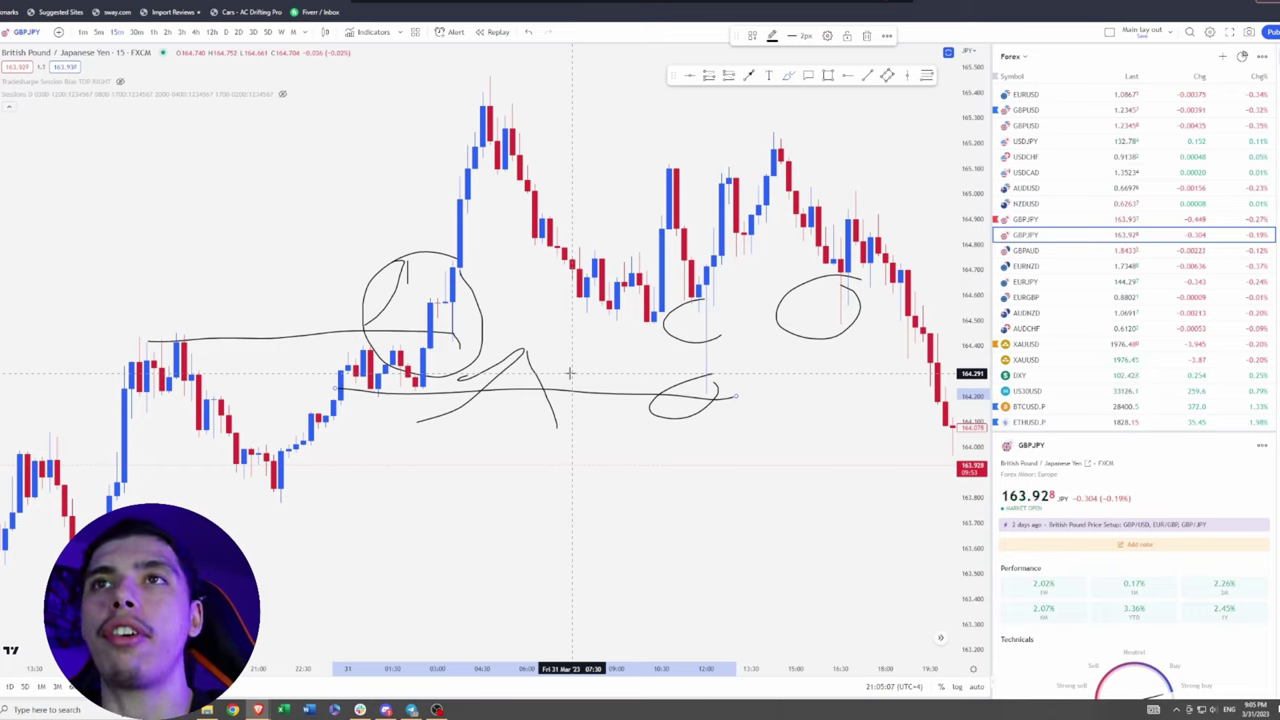
Step: Undo all brush marks on the rally, the lower wicks and the earlier price levels
left_click(528, 32)
left_click(528, 32)
left_click(528, 32)
left_click(528, 32)
left_click(528, 32)
left_click(528, 32)
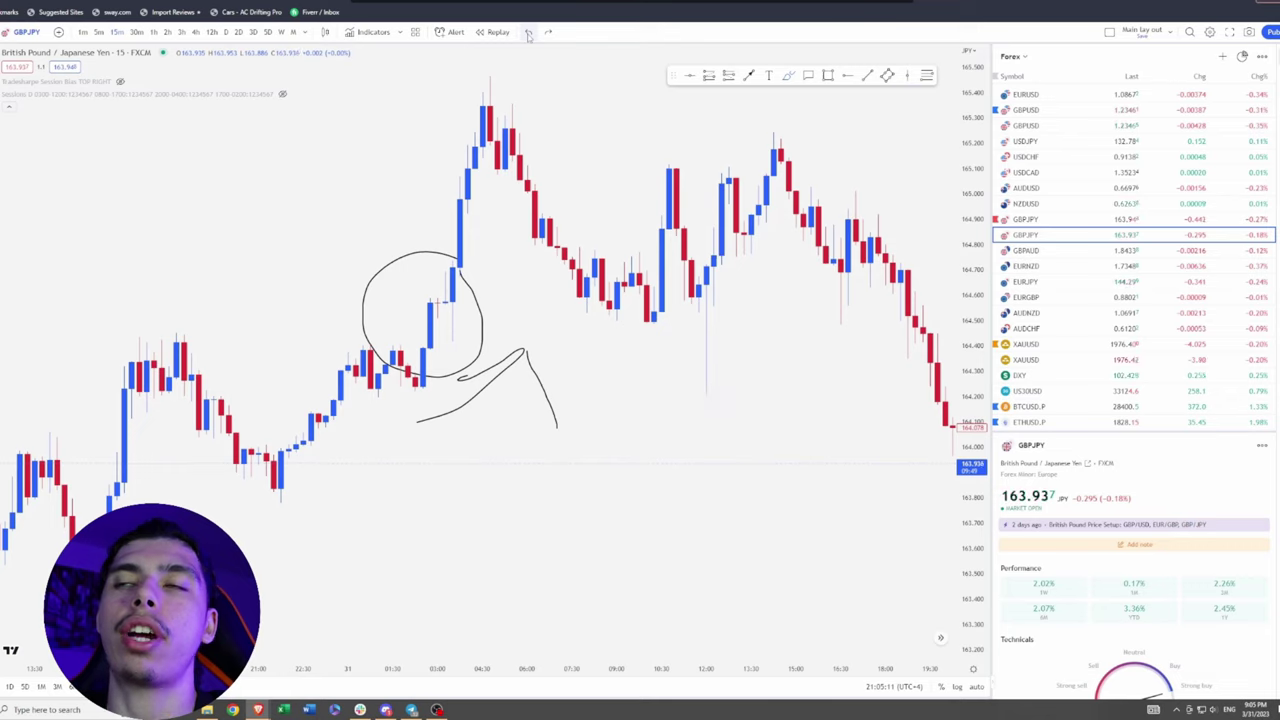
left_click(528, 32)
left_click(528, 32)
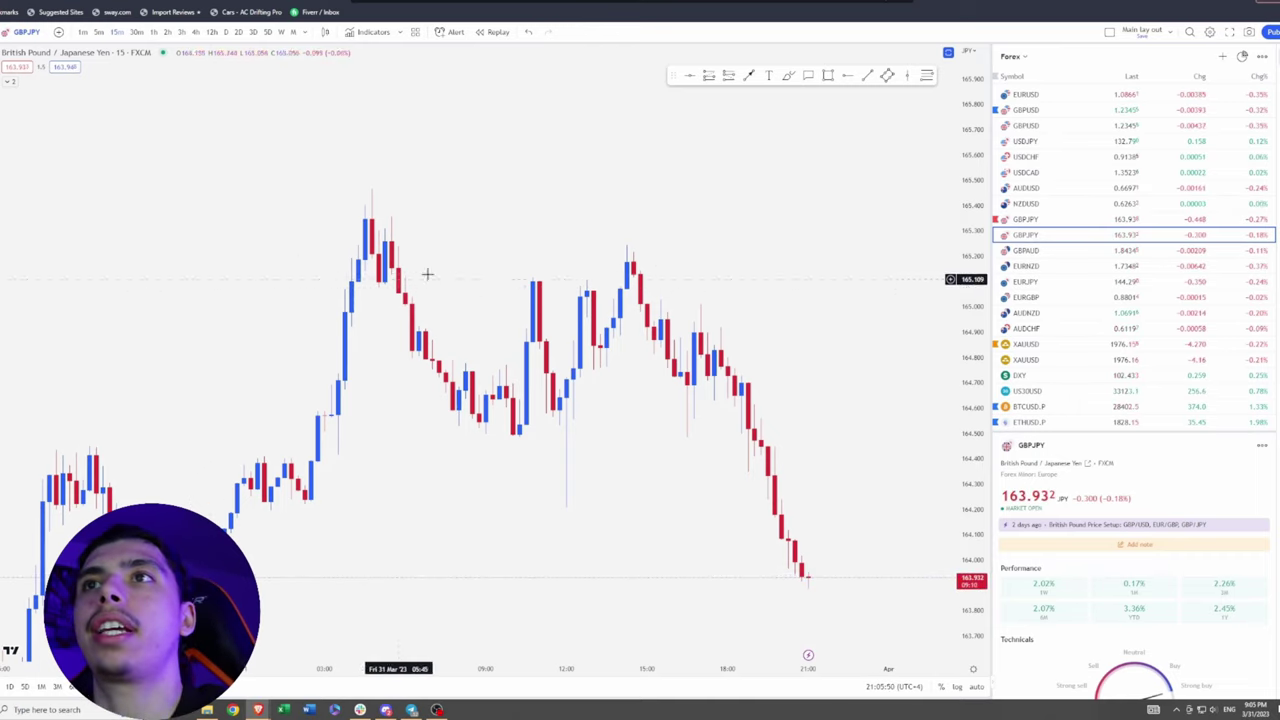
Step: Start a bar replay on the 1-hour chart, cut at the 30 March rally candle closing near 163.88
scroll(469, 263, "down", 5)
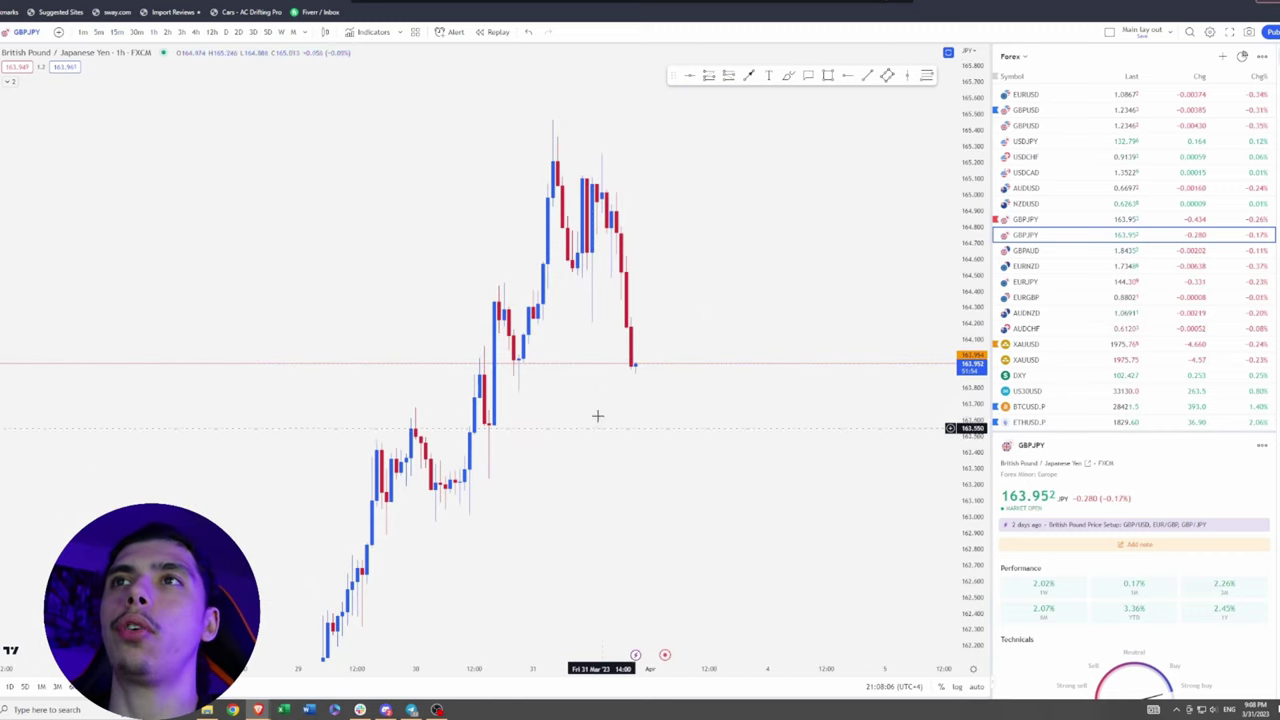
left_click_drag(600, 474, 583, 411)
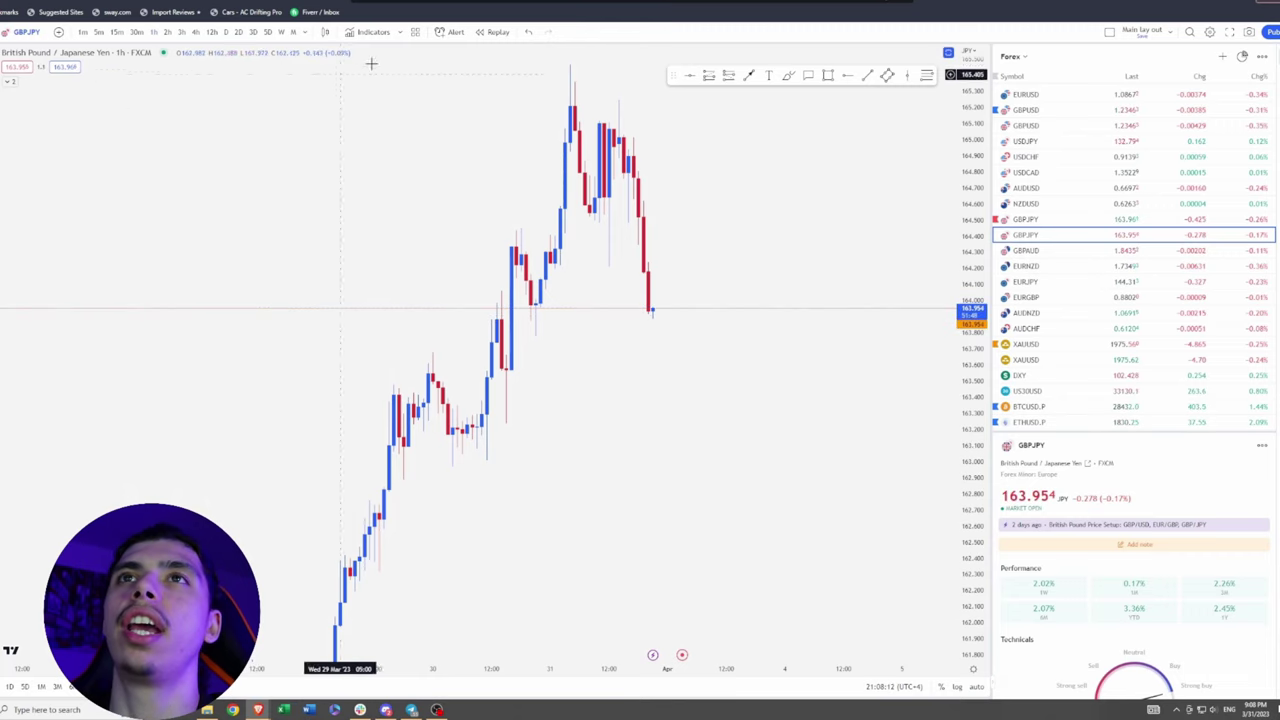
left_click(494, 31)
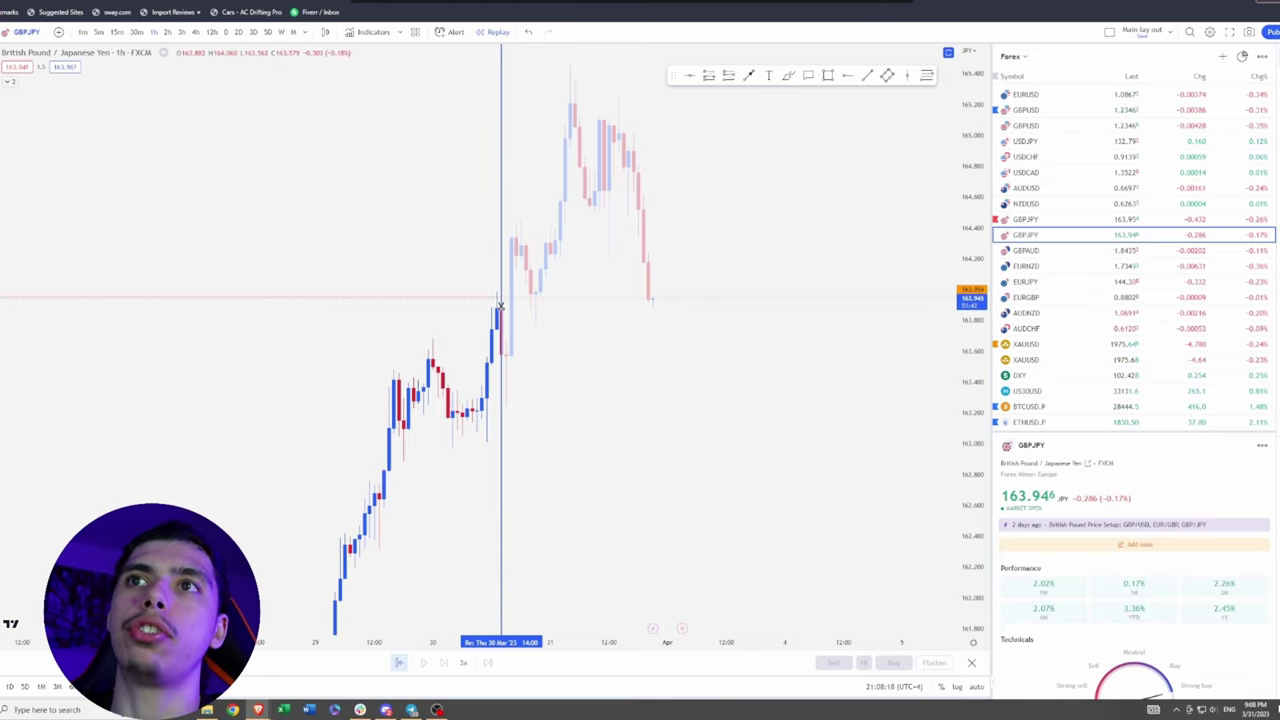
left_click(496, 310)
Step: Place a long position at the latest replay candles with the target at 164.620 and the stop at 163.496
left_click_drag(624, 364, 455, 334)
scroll(551, 326, "up", 2)
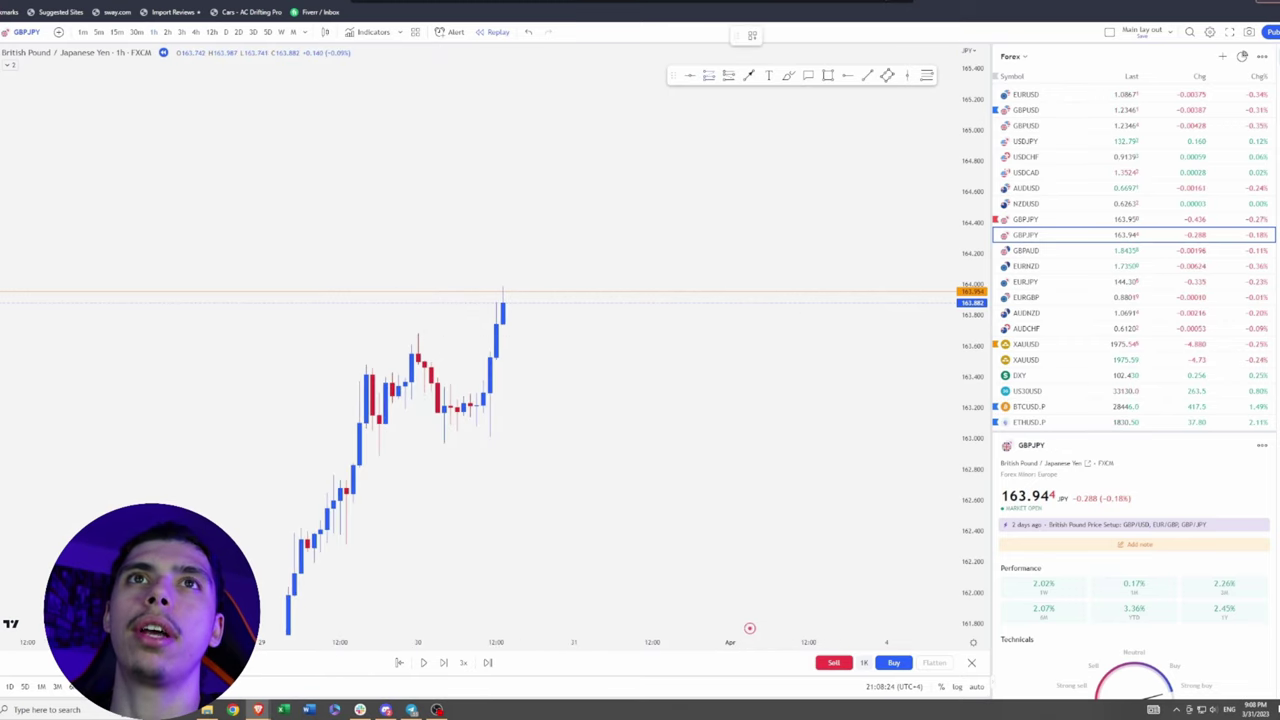
left_click(501, 333)
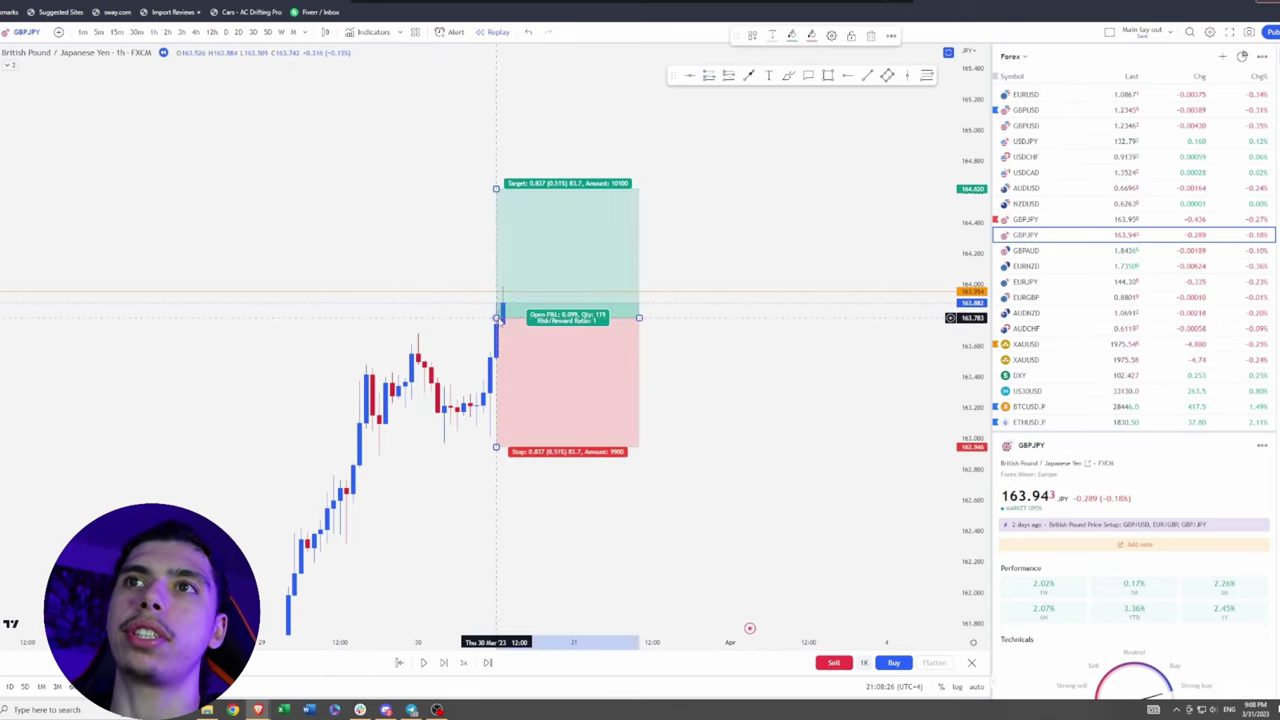
left_click_drag(496, 446, 496, 362)
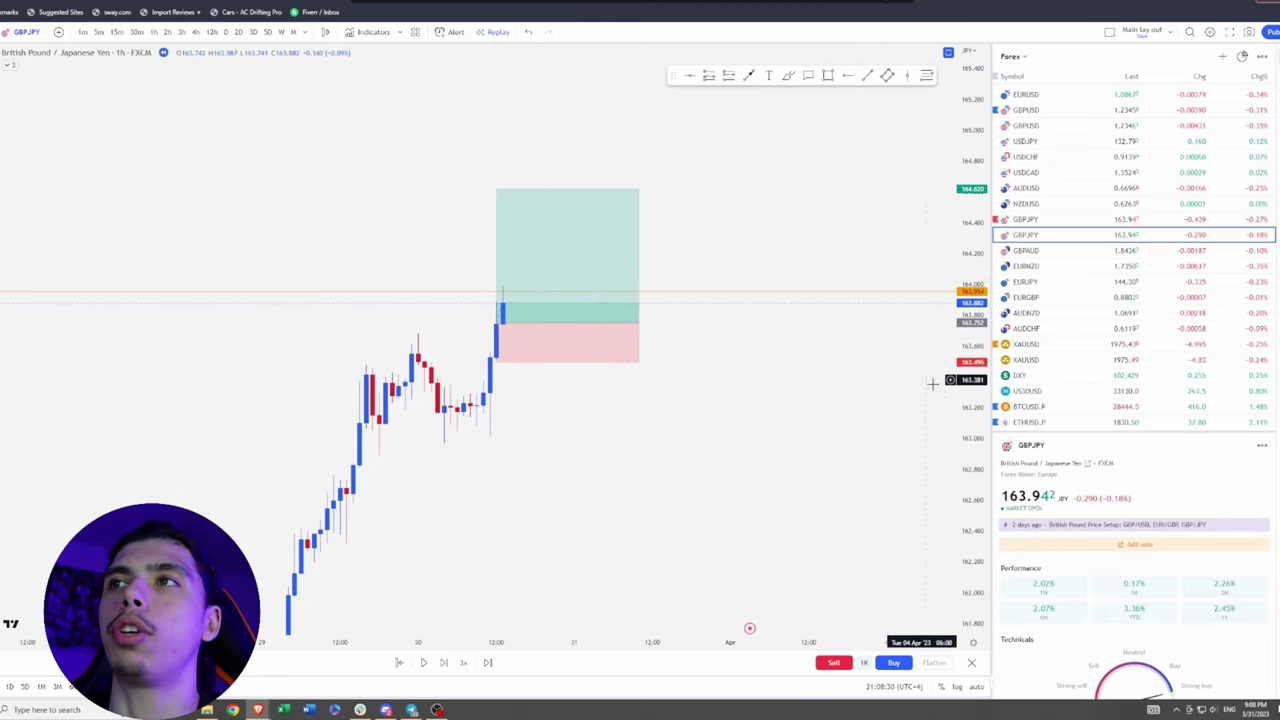
Step: Raise the long position's entry to 163.884 at the latest candle's close
left_click_drag(951, 377, 860, 197)
left_click_drag(757, 350, 754, 343)
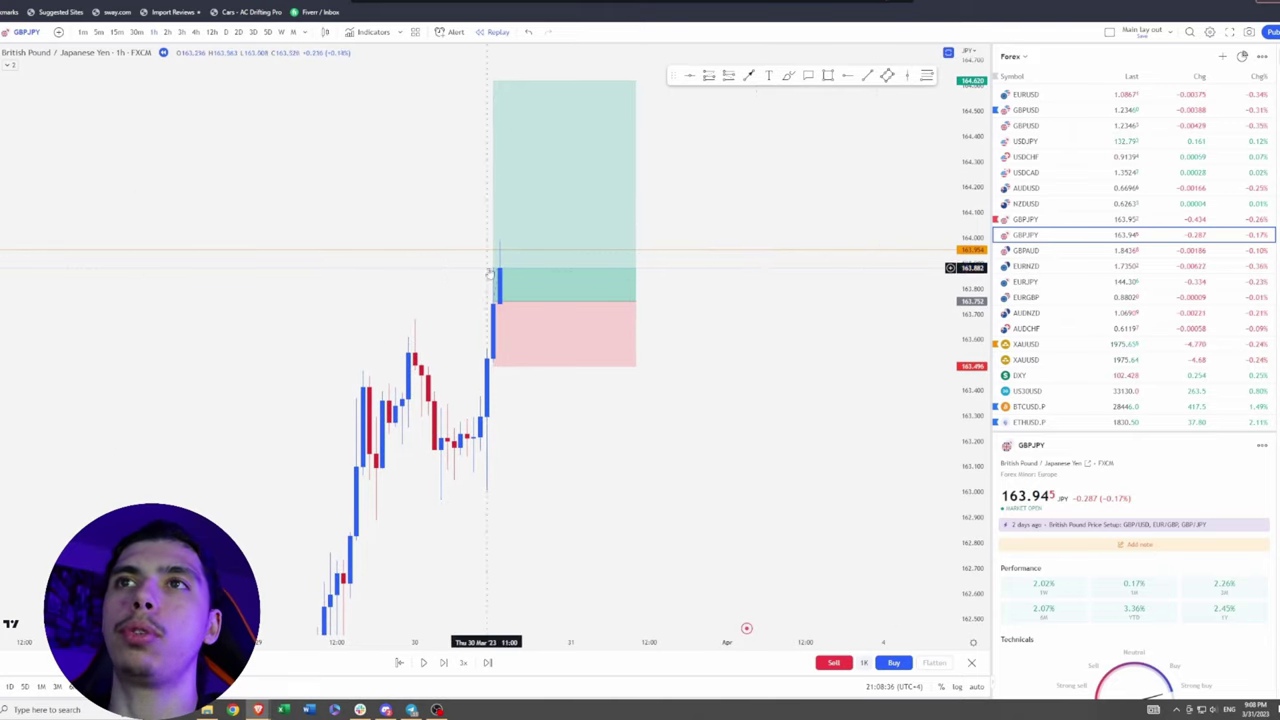
left_click_drag(493, 301, 493, 268)
left_click(551, 446)
left_click_drag(535, 485, 530, 495)
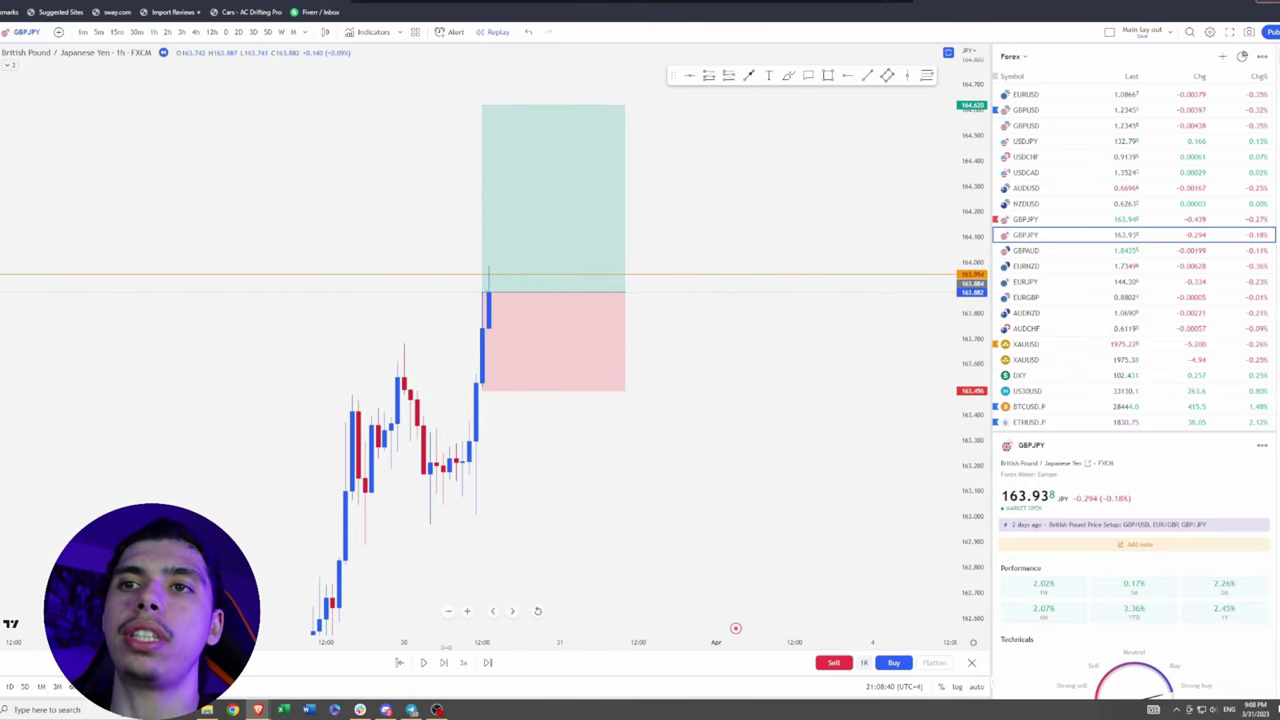
Step: Advance the replay by two hourly candles and examine how price moves against the long position's stop
left_click(443, 663)
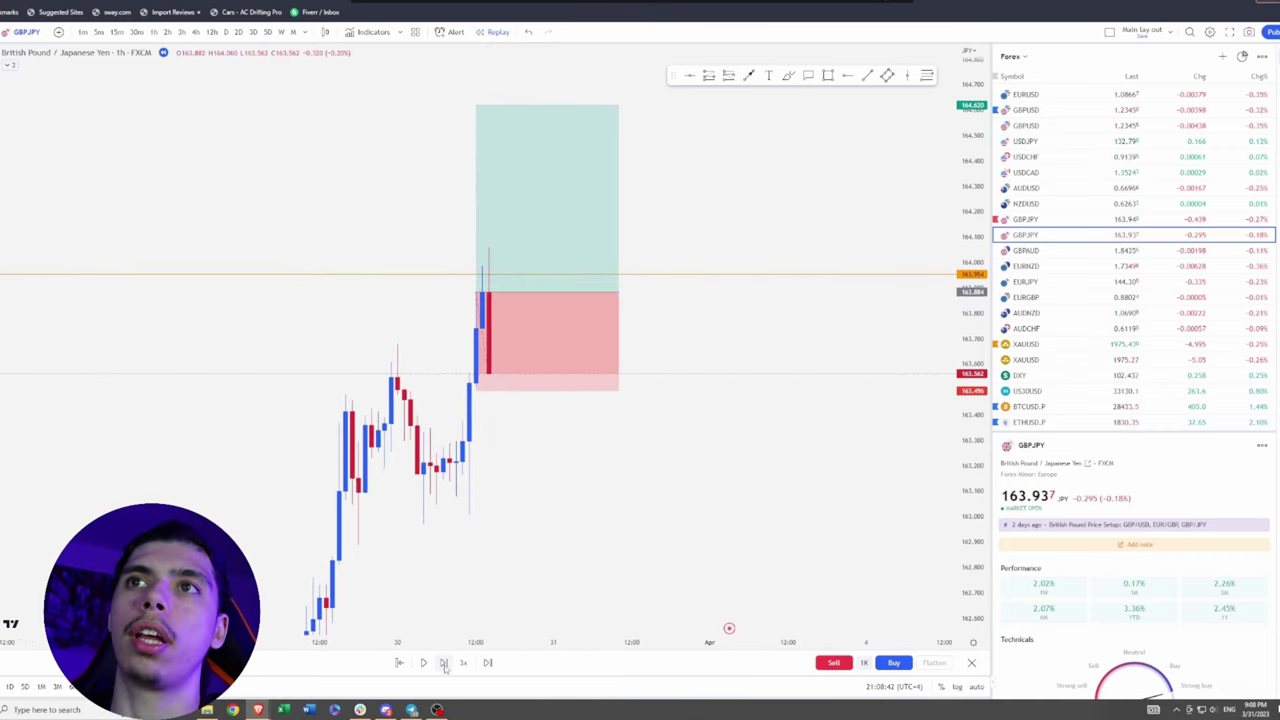
left_click(444, 664)
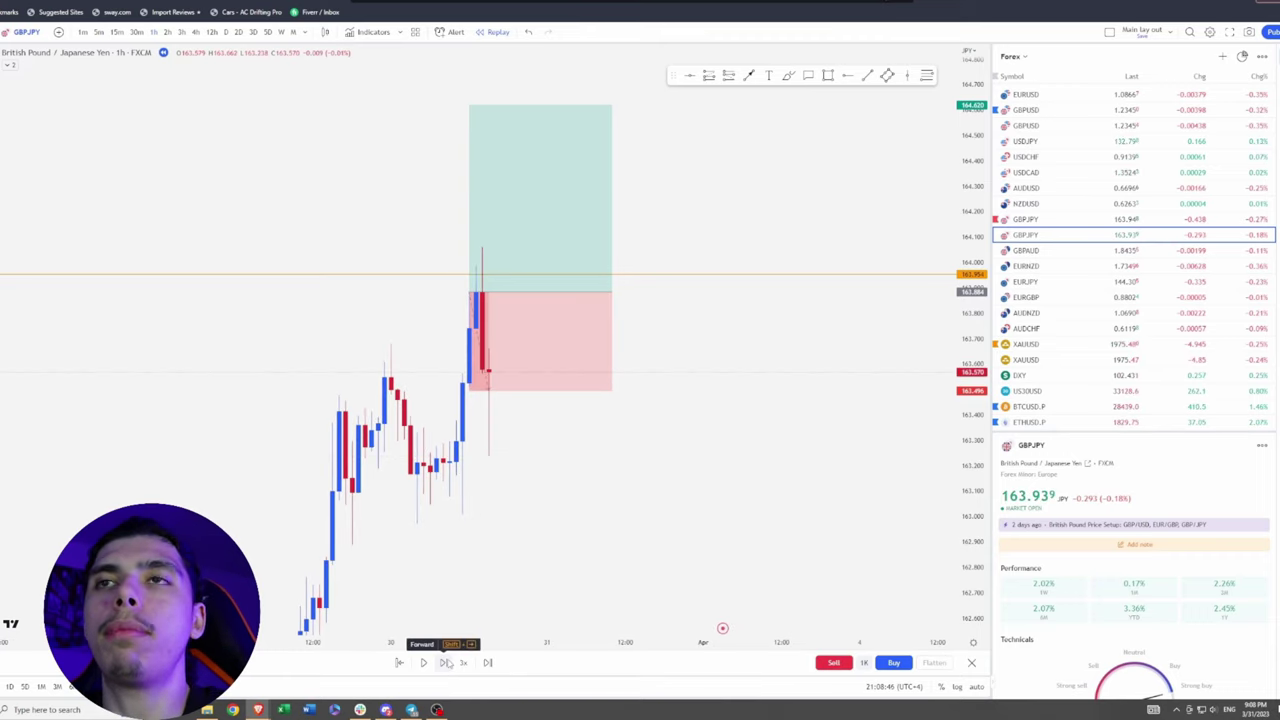
left_click_drag(548, 572, 643, 400)
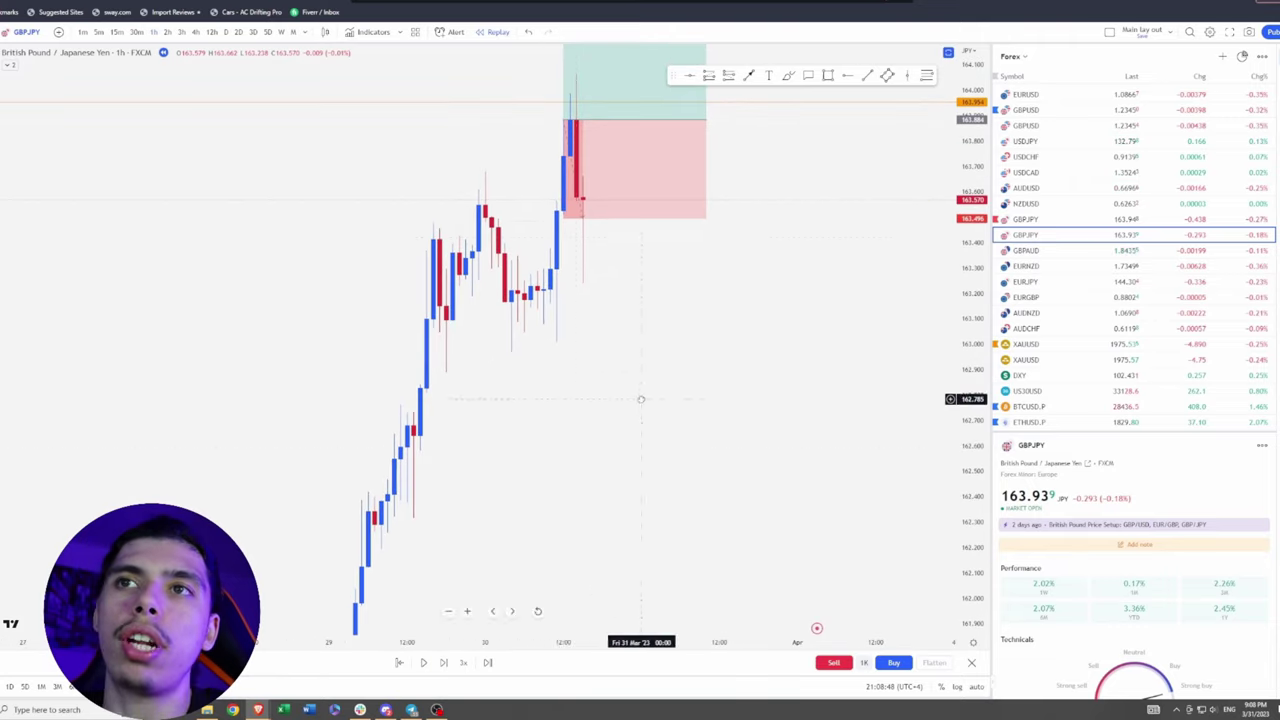
left_click_drag(663, 303, 649, 453)
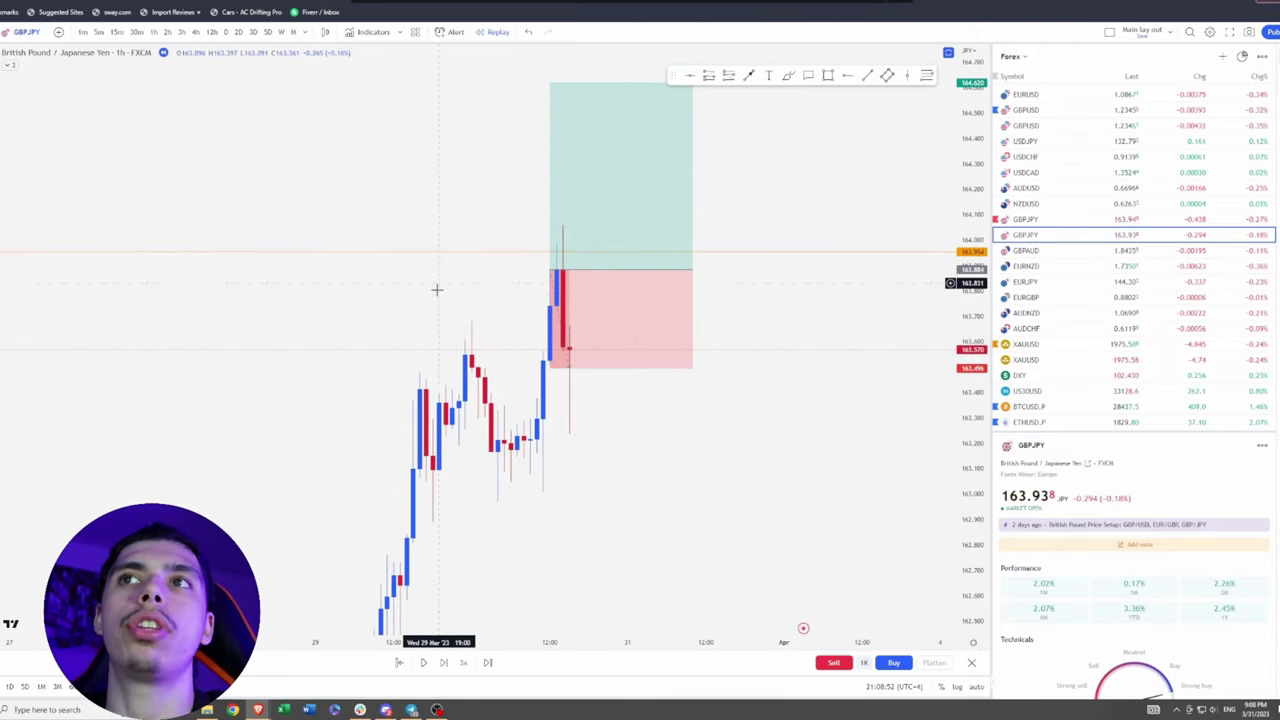
Step: Draw a brush arrow leading back from the upper wicks at the long position, and undo it
left_click_drag(437, 289, 394, 303)
mouse_move(523, 269)
left_mouse_down()
mouse_move(434, 204)
mouse_move(429, 242)
left_mouse_up()
left_click_drag(431, 203, 467, 208)
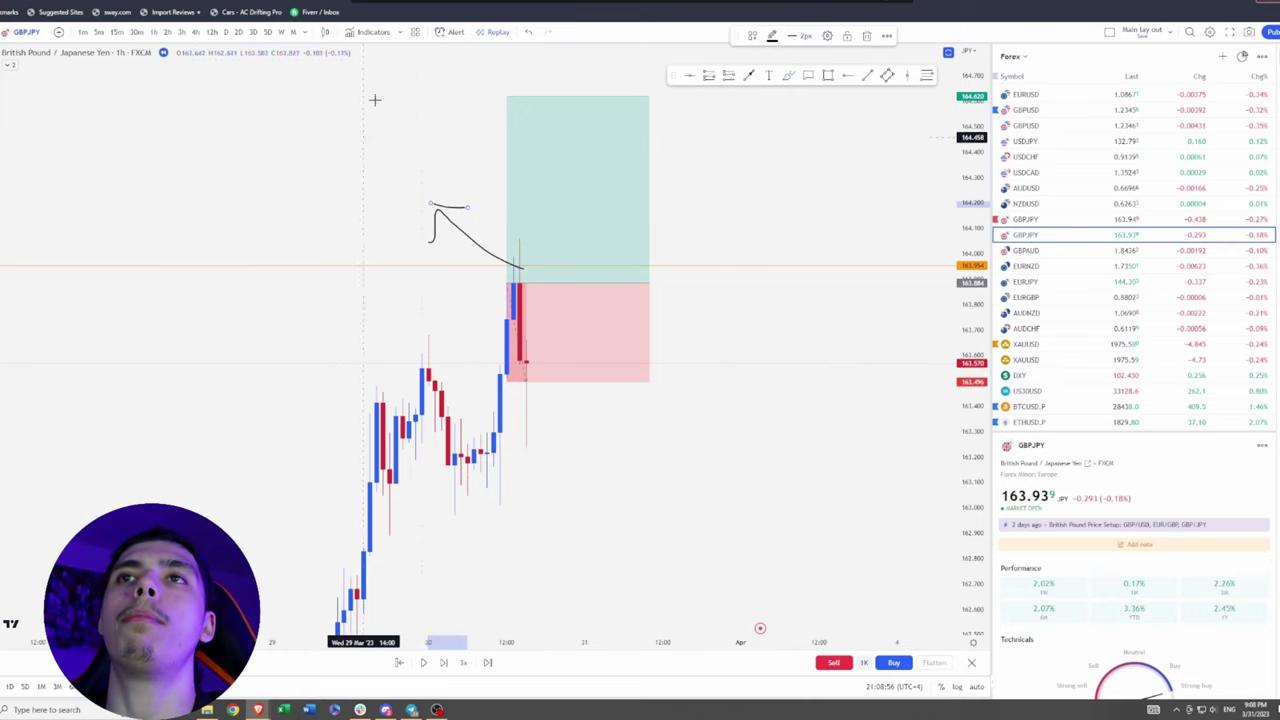
key("ctrl+z")
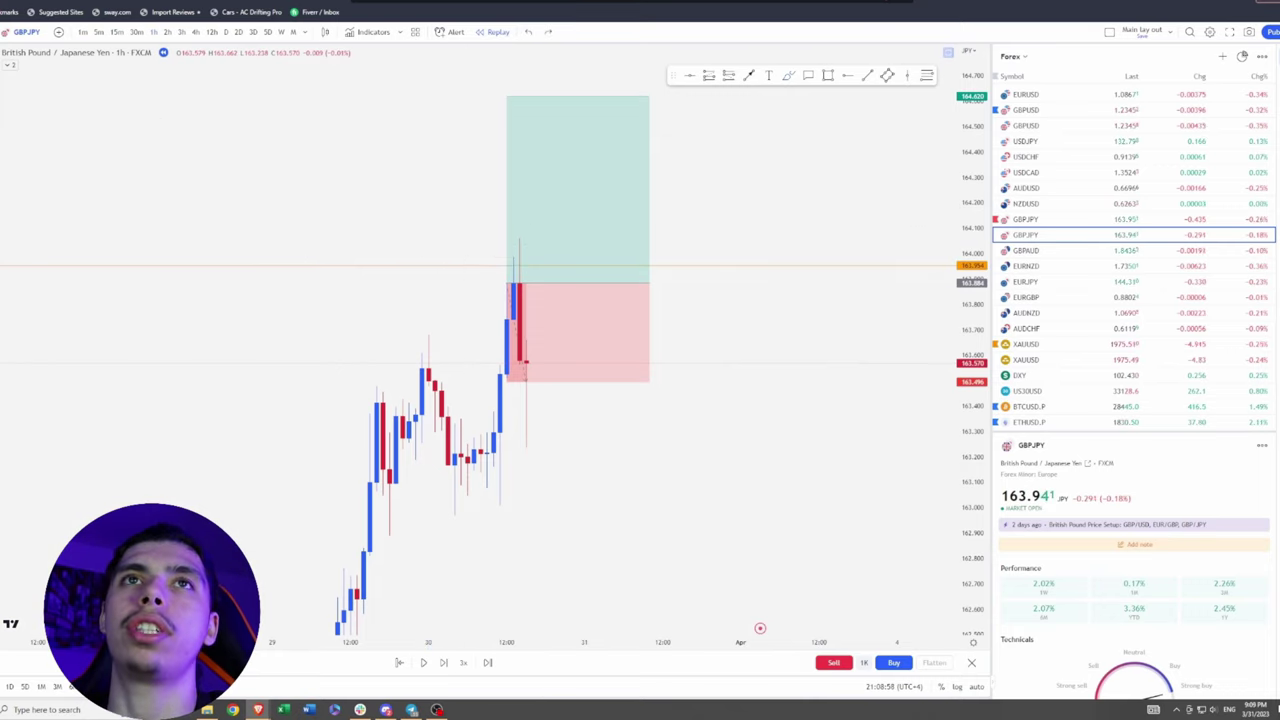
Step: Mark a zone from about 163.96 to 164.04 across the mid-March highs with a rectangle extended to the latest candles
left_click_drag(306, 213, 551, 274)
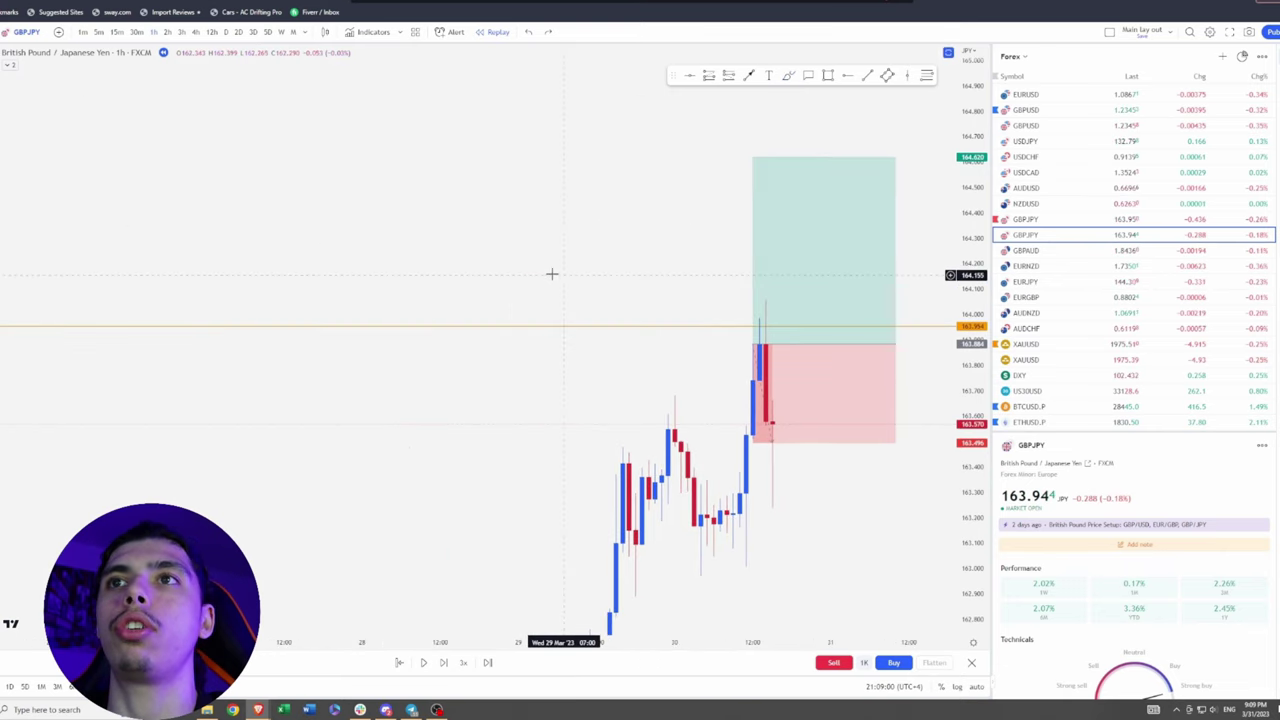
scroll(503, 277, "down", 8)
left_click_drag(415, 281, 773, 287)
scroll(383, 306, "up", 3)
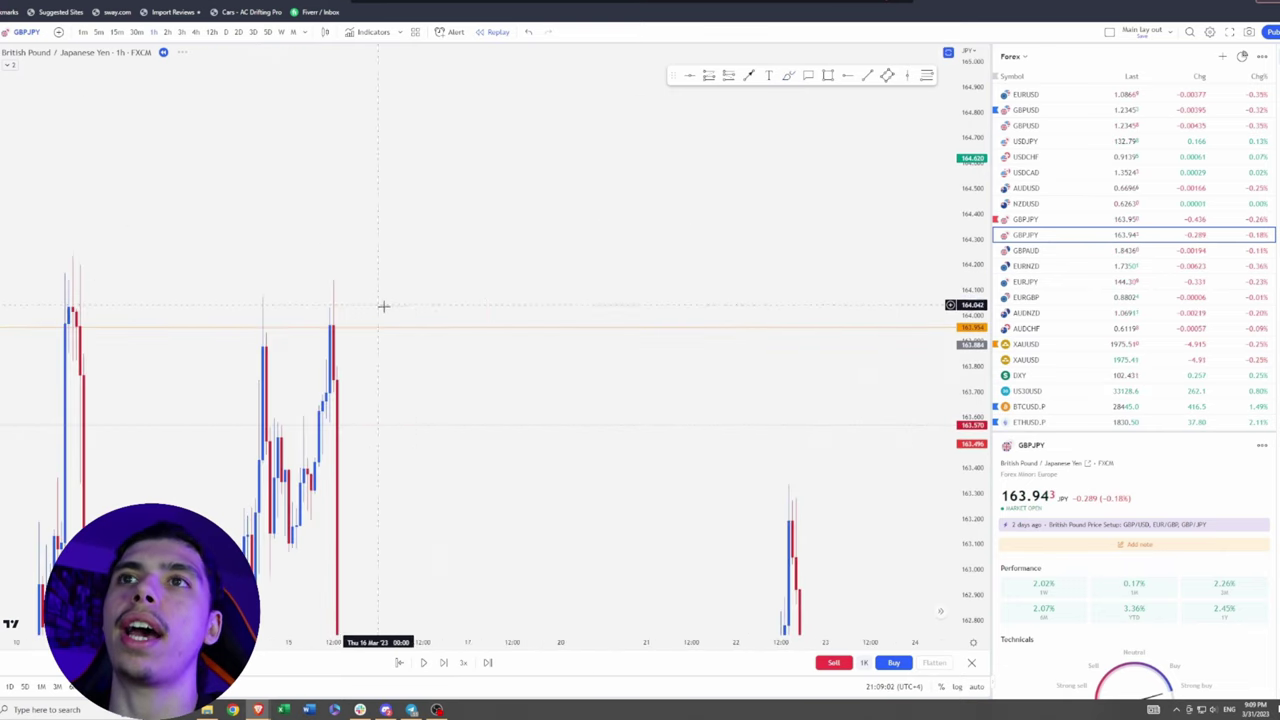
left_click_drag(383, 306, 624, 311)
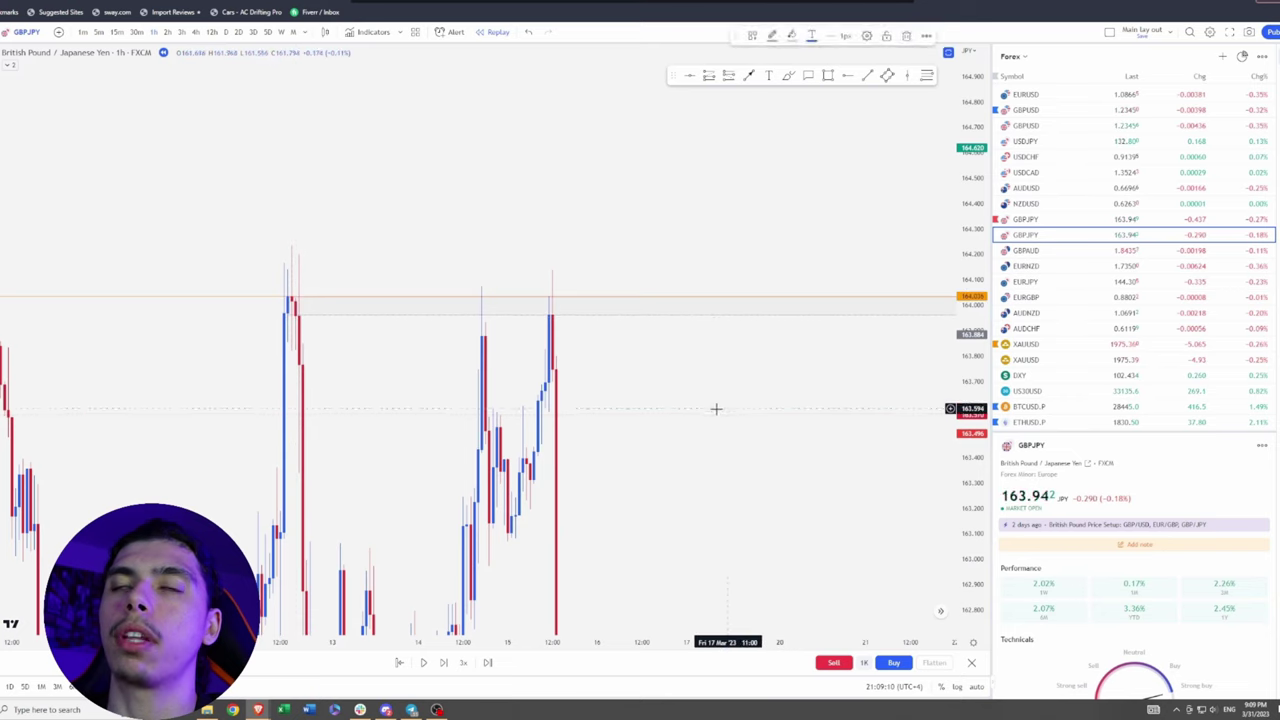
Step: Return to the latest replay candles and compare the upper wicks at the long position with the marked zone
left_click(941, 610)
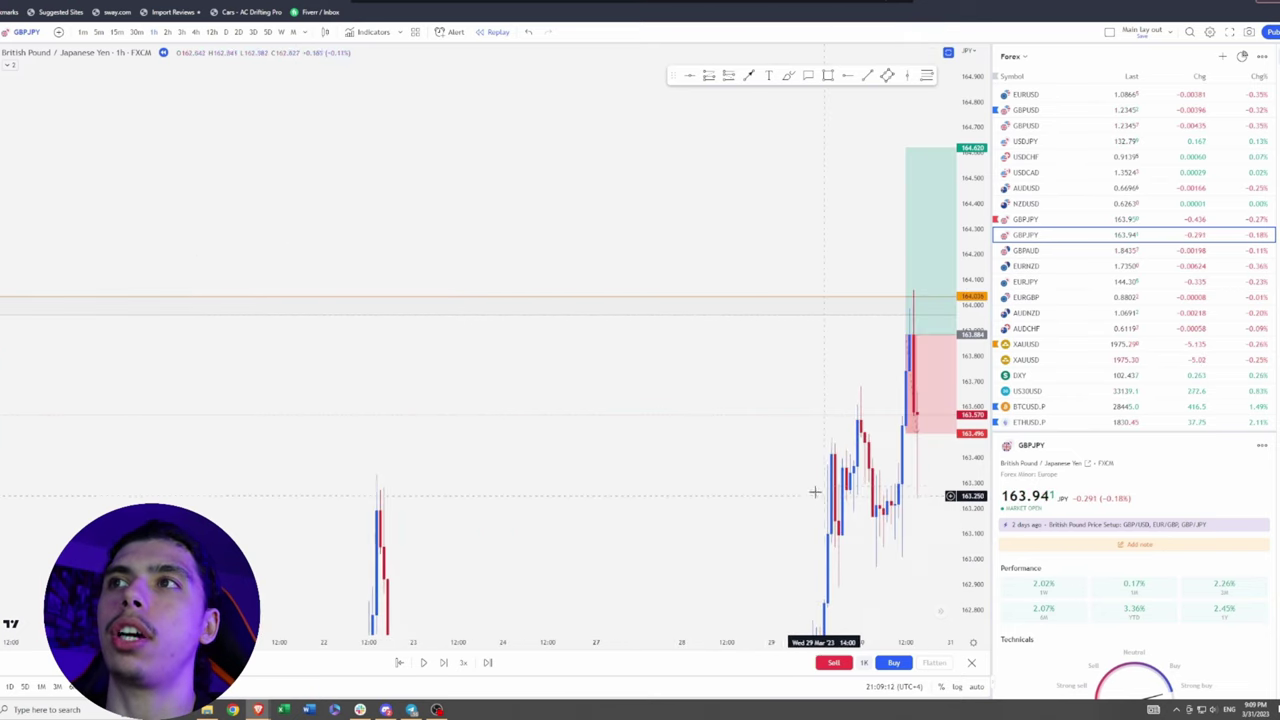
left_click_drag(778, 482, 458, 398)
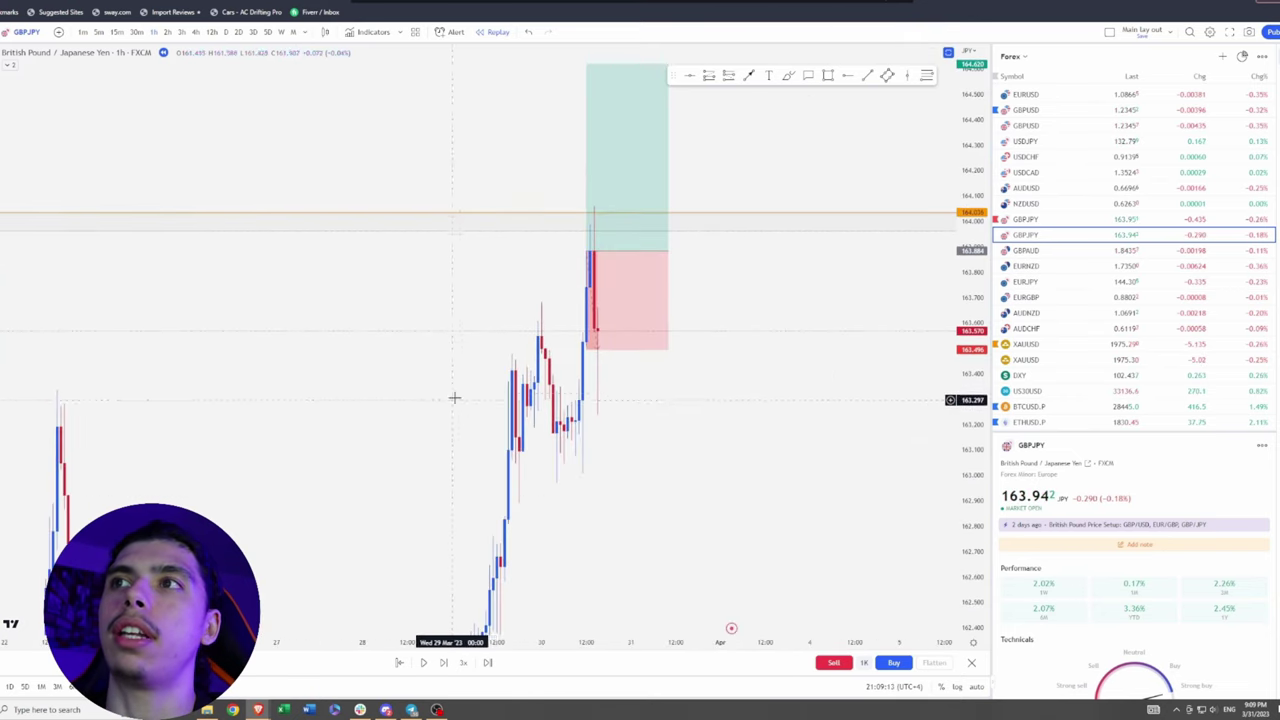
left_click(602, 228)
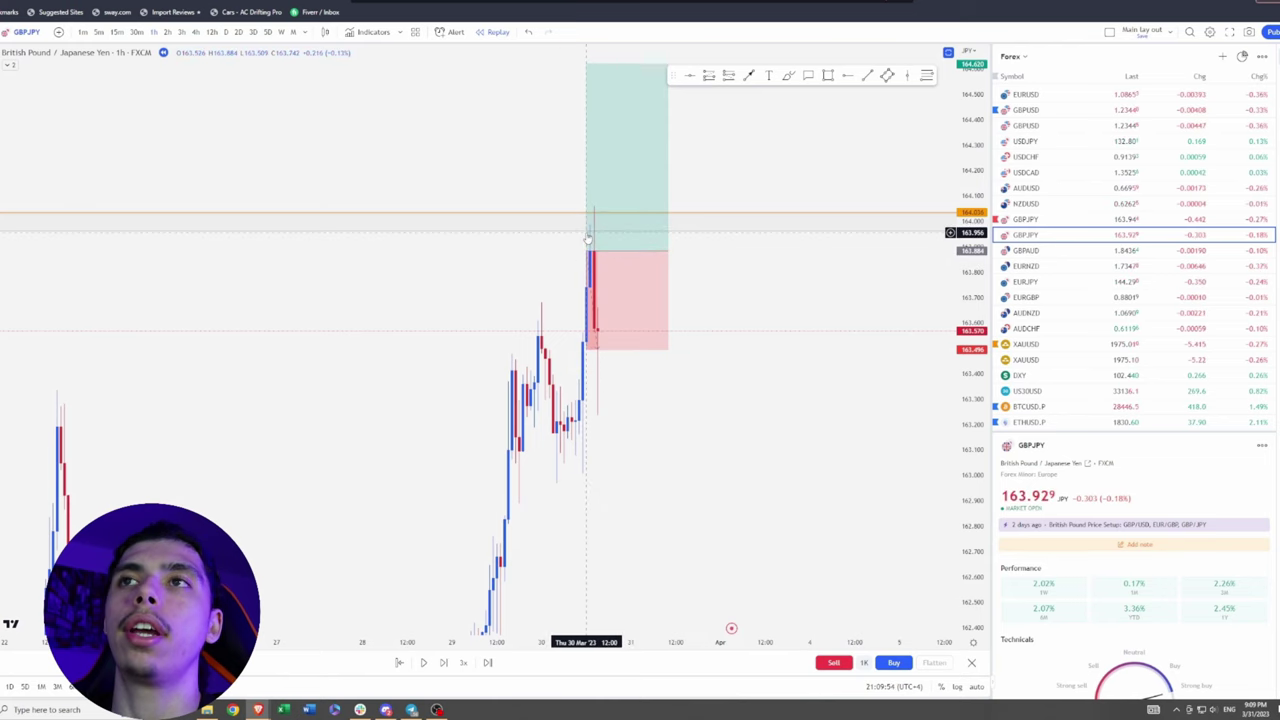
Step: Compare the mid-March highs along the marked zone with the price reaction at the long position
left_click_drag(417, 272, 812, 354)
scroll(534, 354, "down", 5)
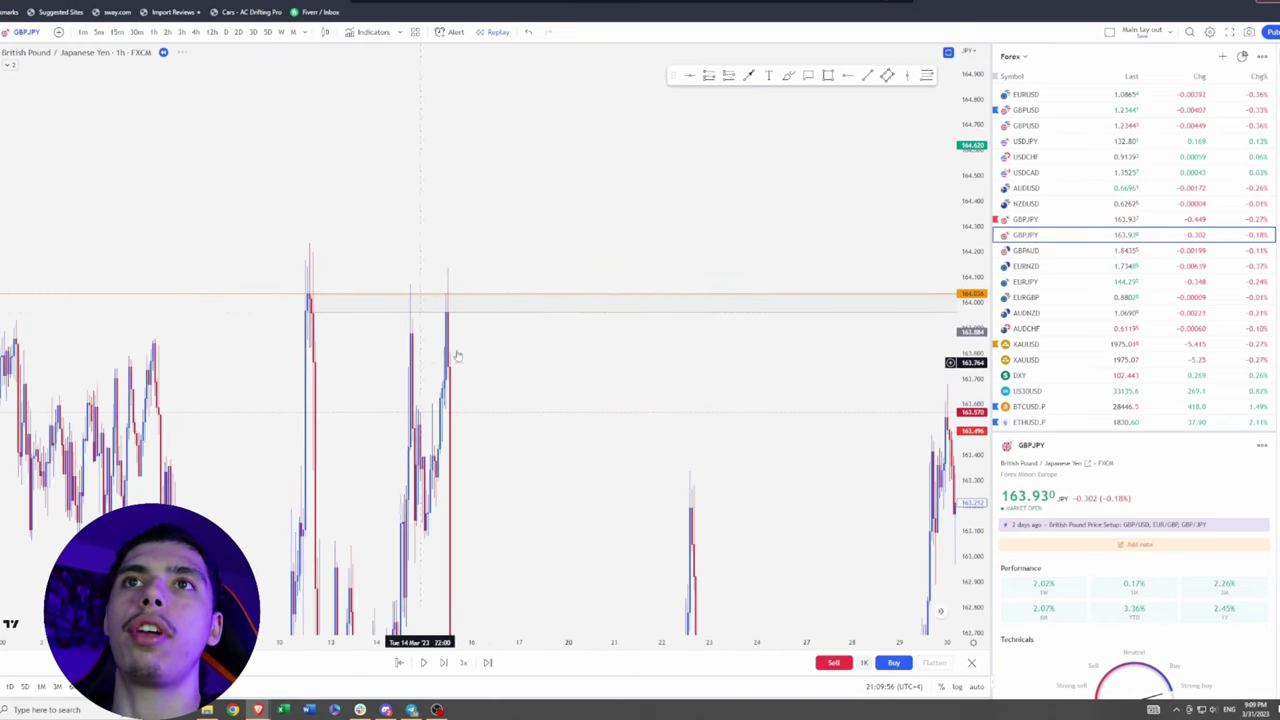
scroll(463, 309, "up", 3)
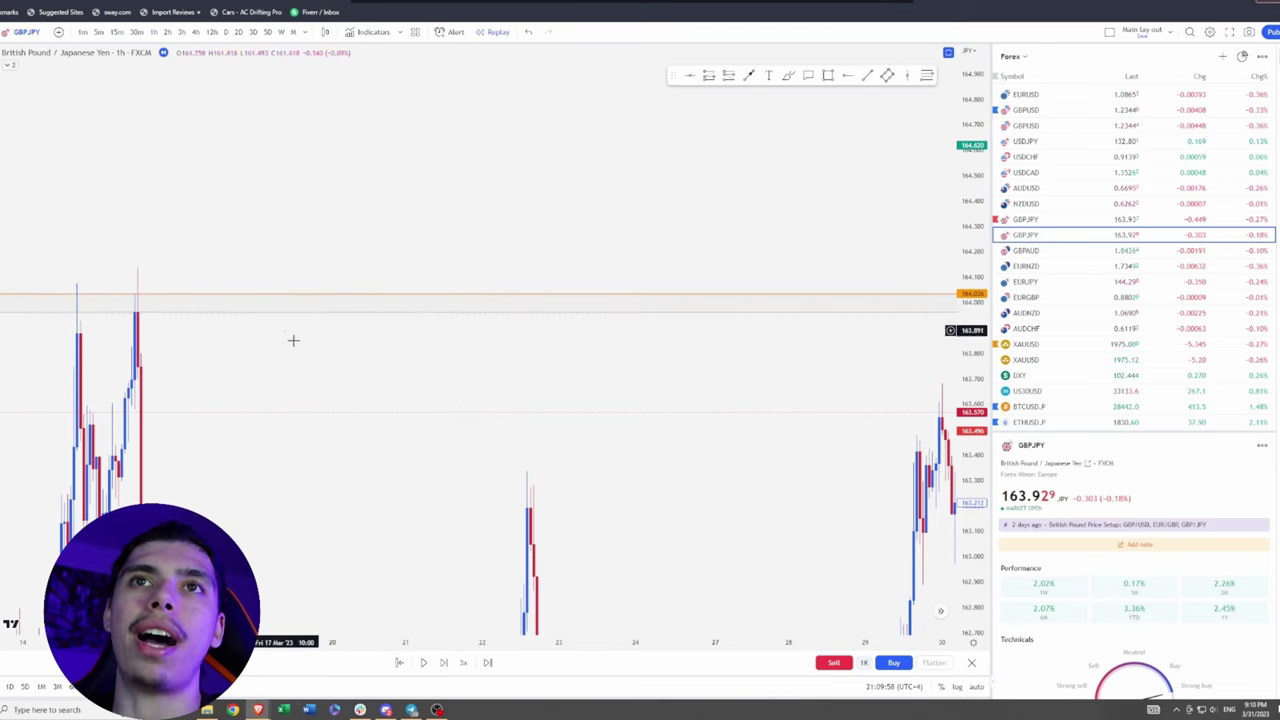
scroll(422, 362, "up", 1)
scroll(523, 374, "right", 8)
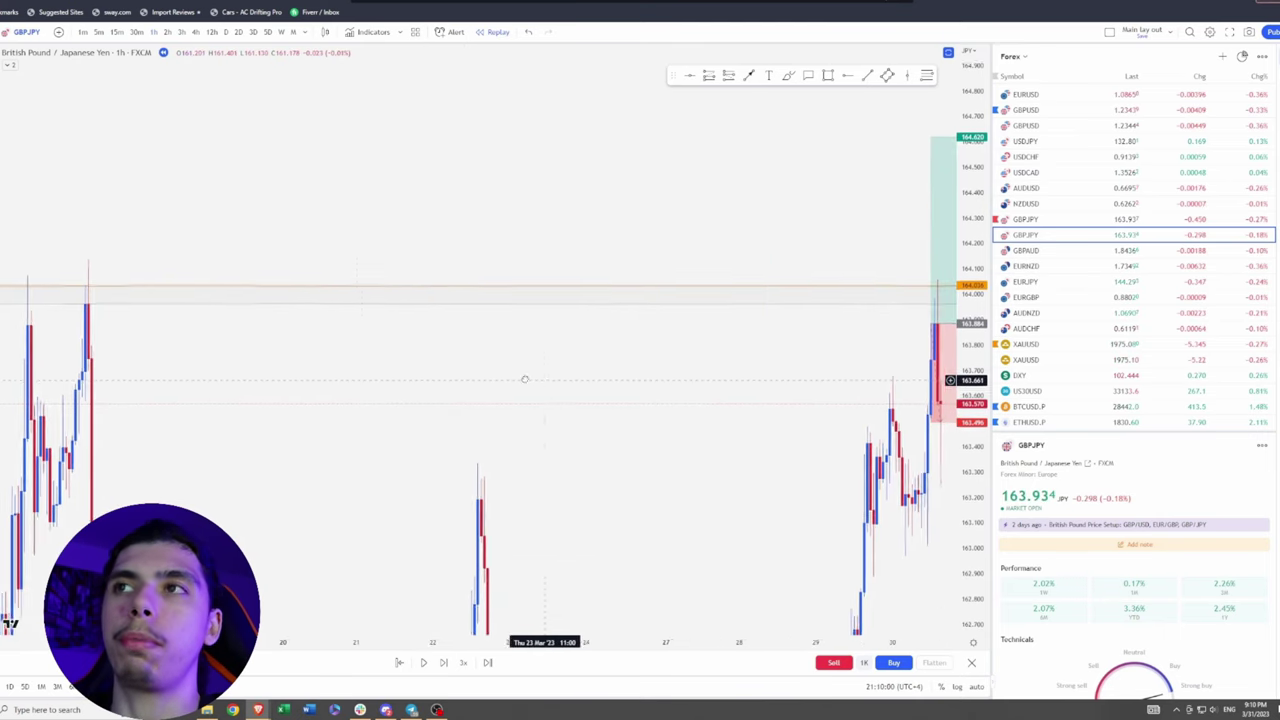
scroll(426, 363, "up", 2)
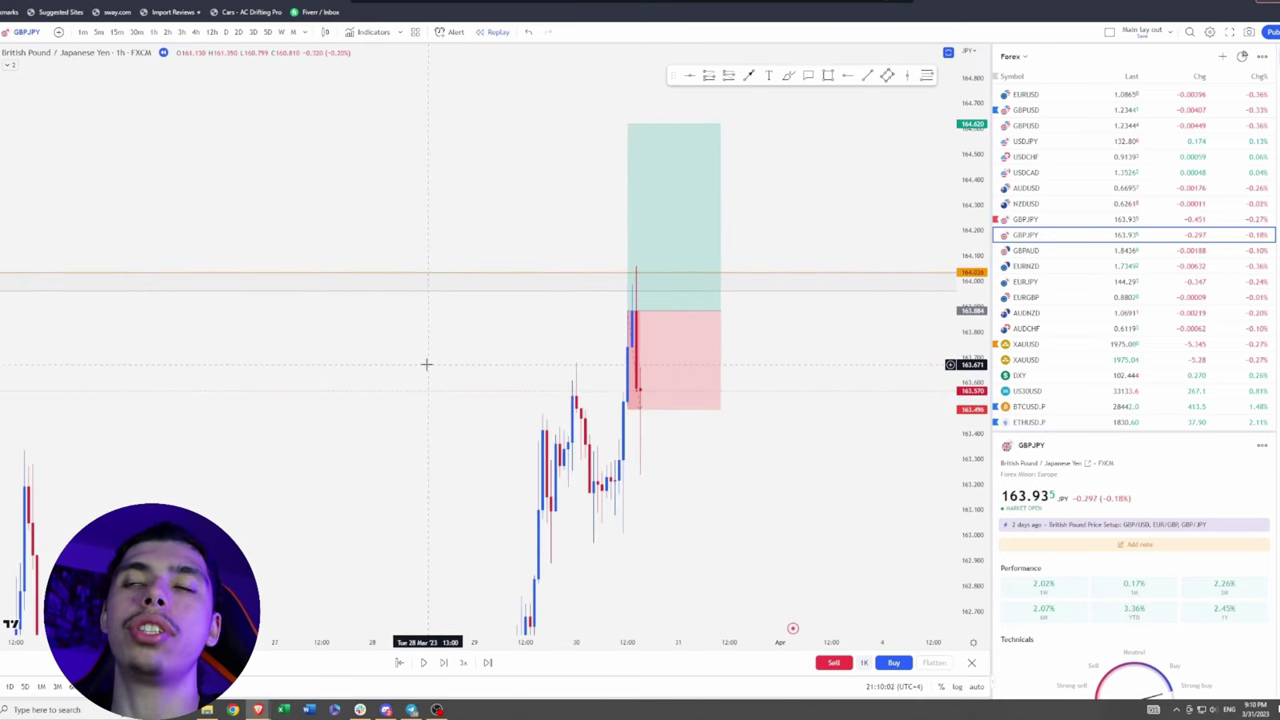
left_click(636, 278)
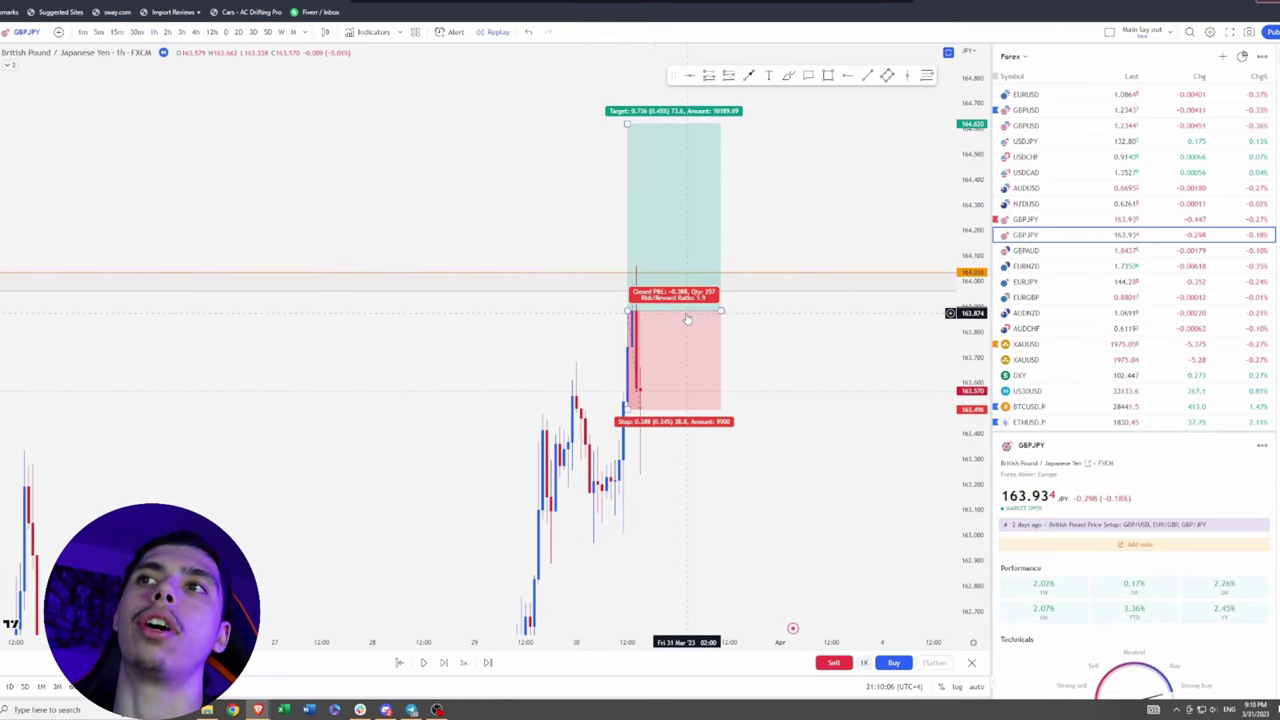
left_click_drag(824, 331, 788, 341)
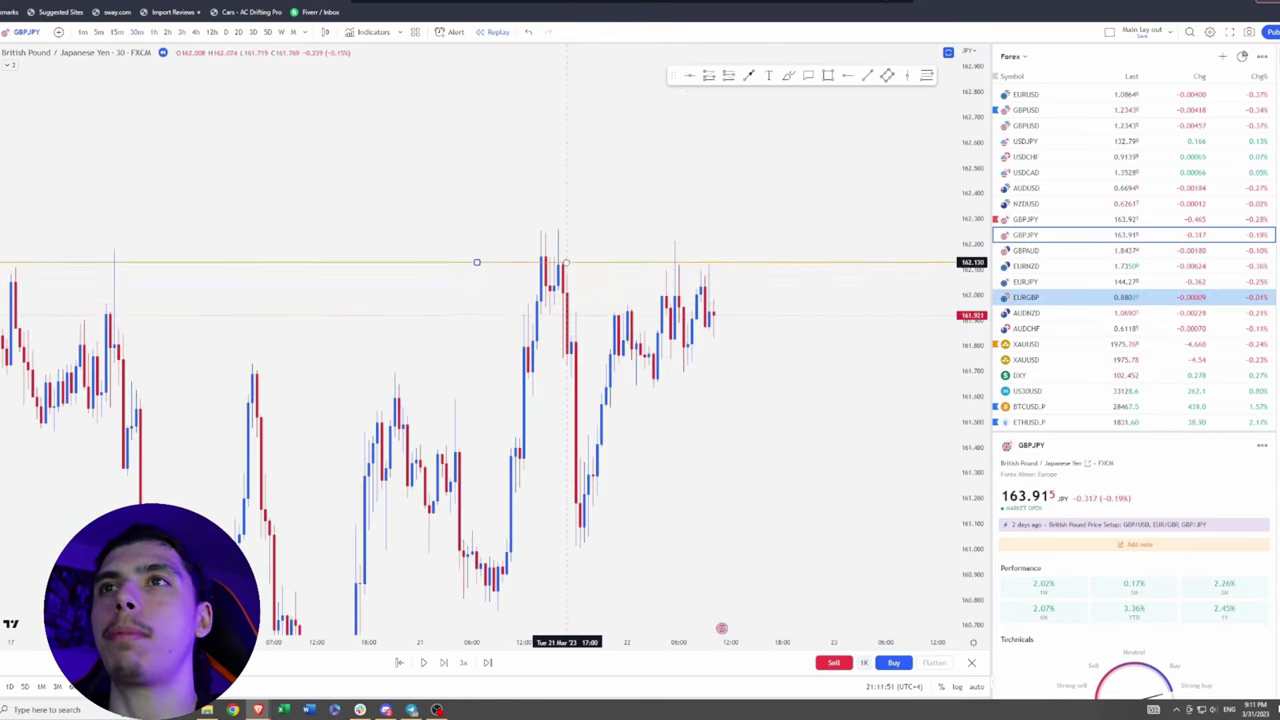
Step: Raise the horizontal line to about 162.15 across the 21 March highs and examine the wicks around that level
left_click_drag(566, 262, 566, 256)
left_click_drag(752, 231, 714, 276)
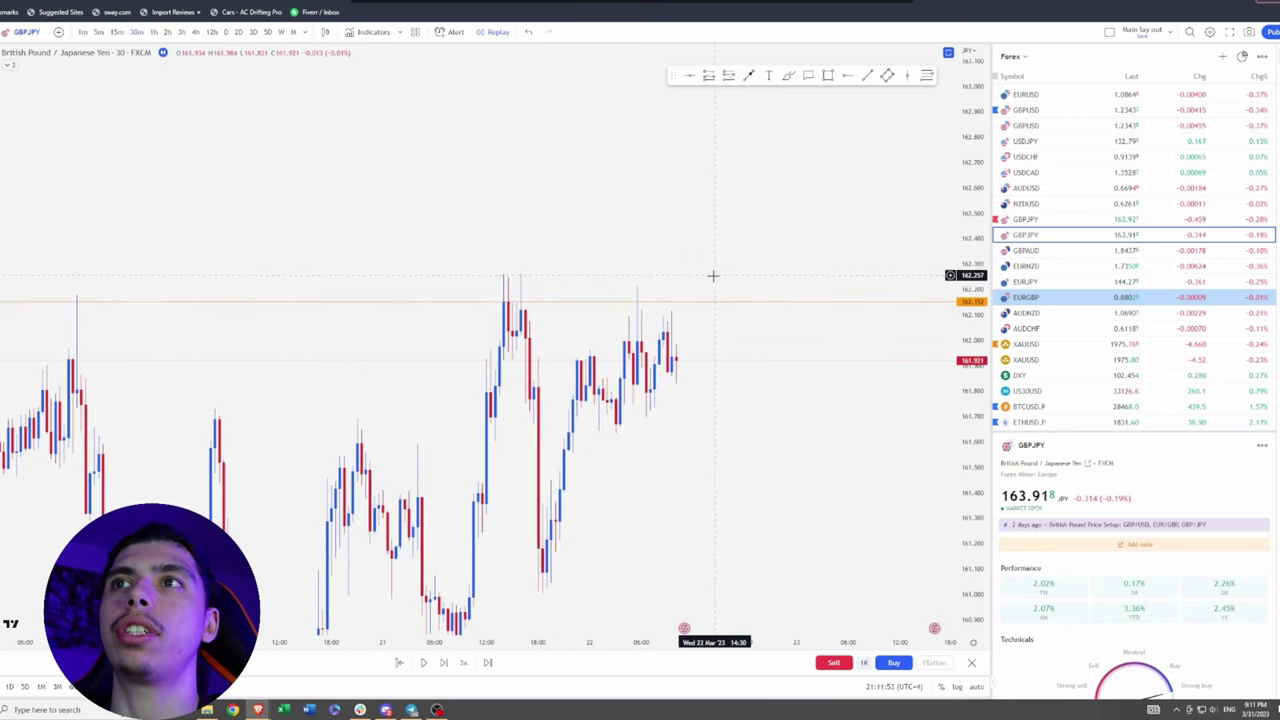
left_click_drag(672, 500, 536, 314)
scroll(597, 467, "up", 1)
scroll(531, 309, "down", 6)
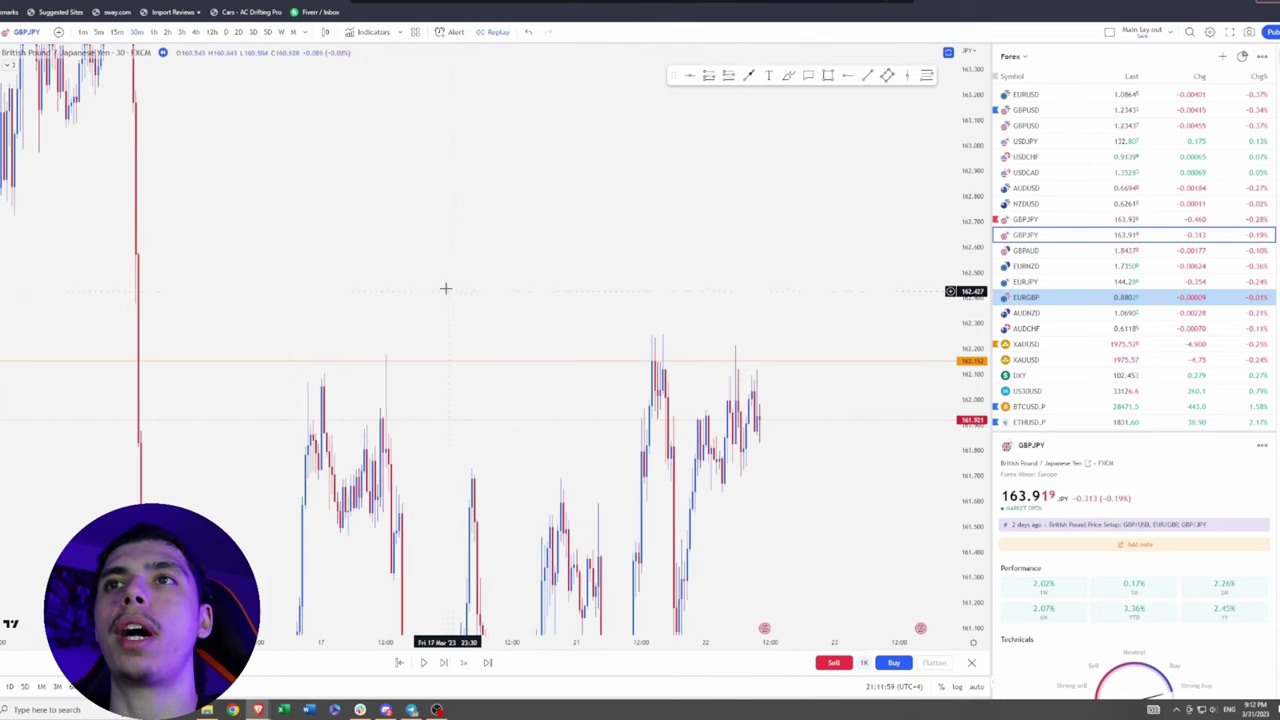
scroll(445, 288, "left", 4)
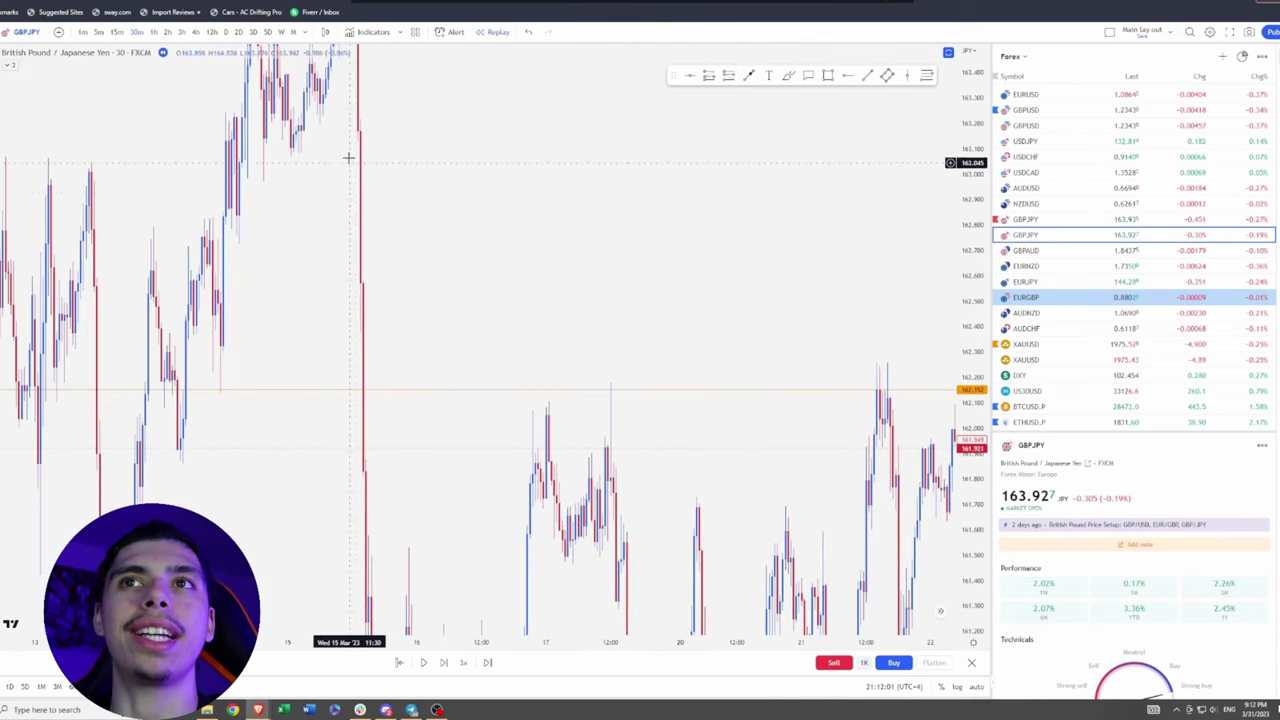
scroll(598, 291, "right", 4)
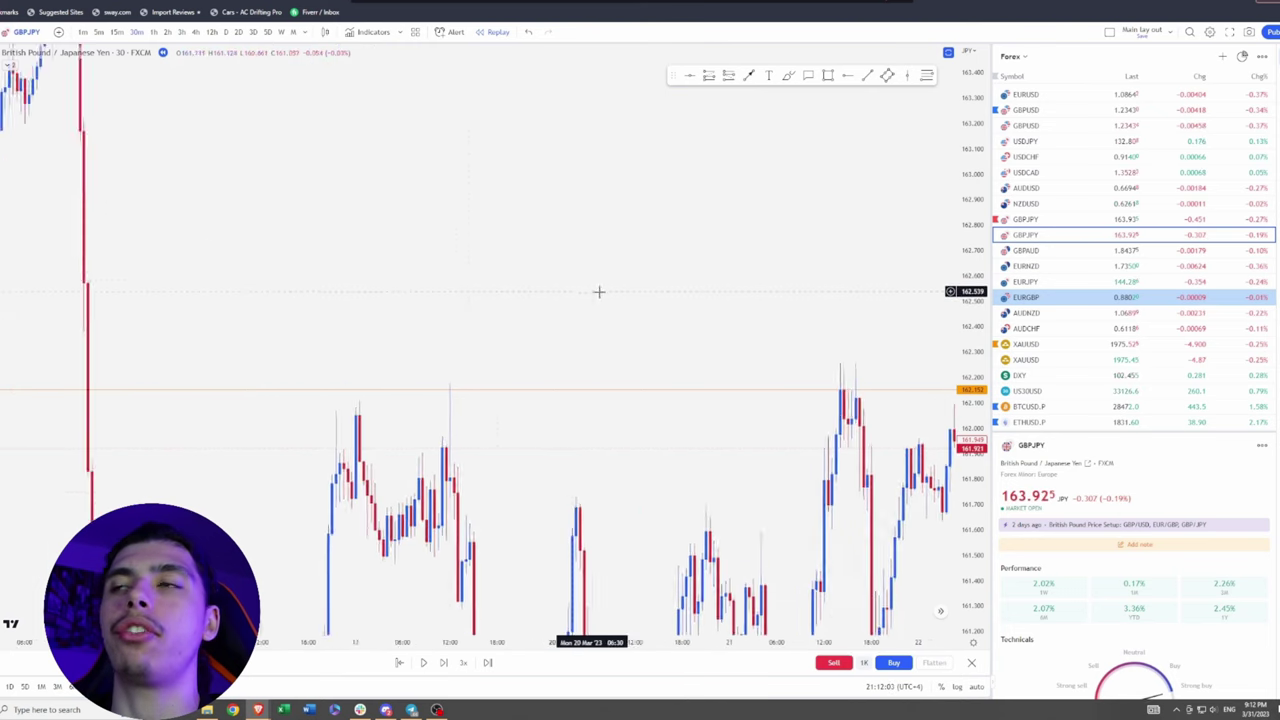
scroll(598, 291, "right", 8)
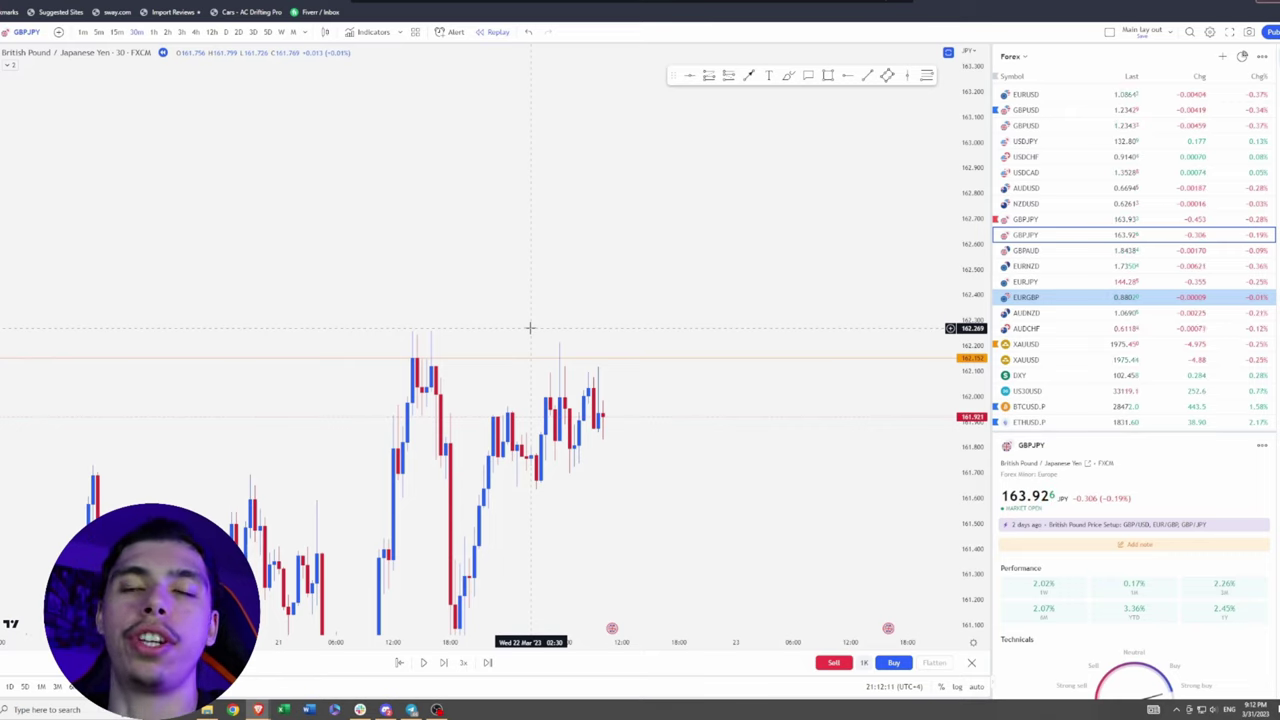
Step: Advance the replay by two 30-minute candles and examine the breakout candle above the horizontal line
left_click(443, 663)
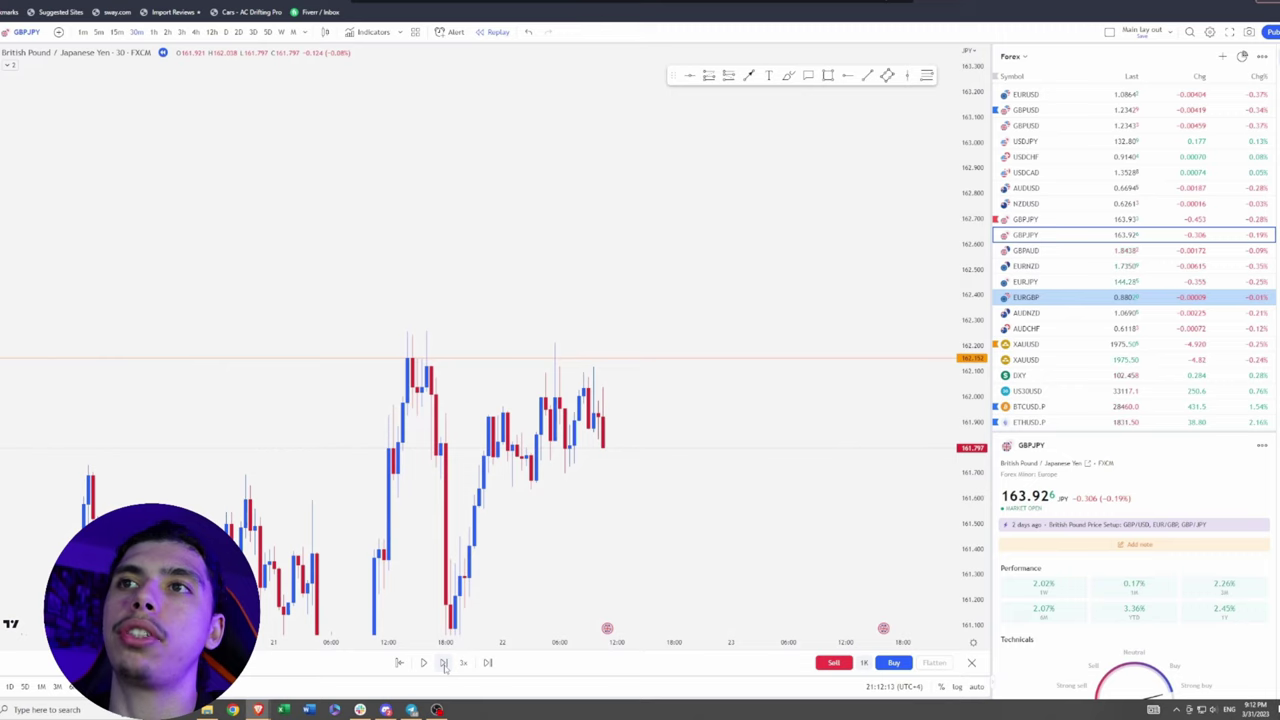
left_click(443, 663)
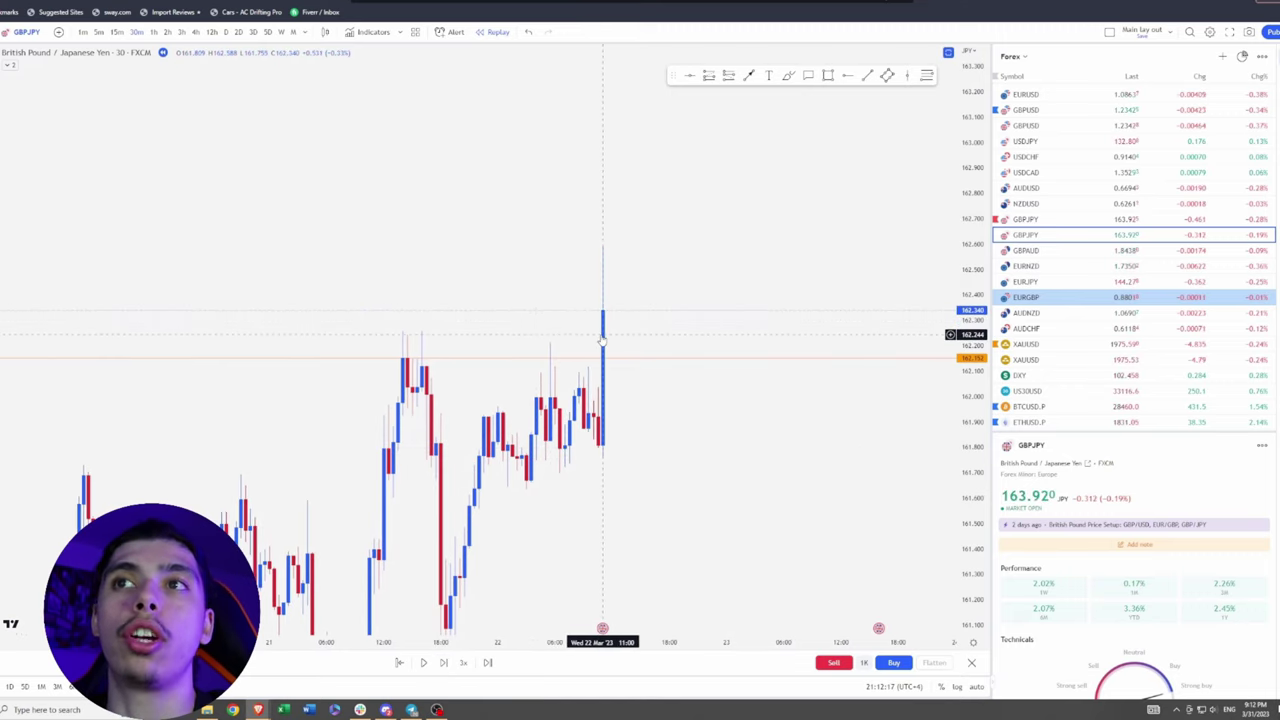
left_click_drag(580, 341, 463, 269)
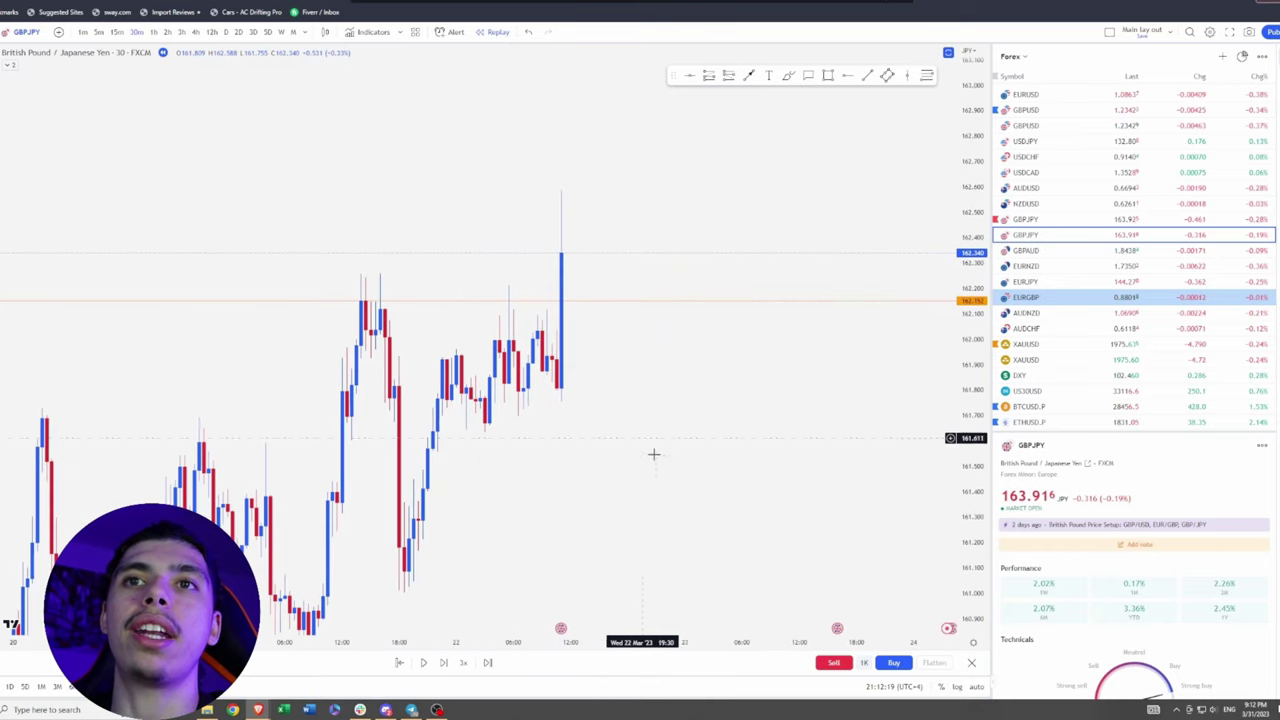
left_click_drag(651, 480, 657, 446)
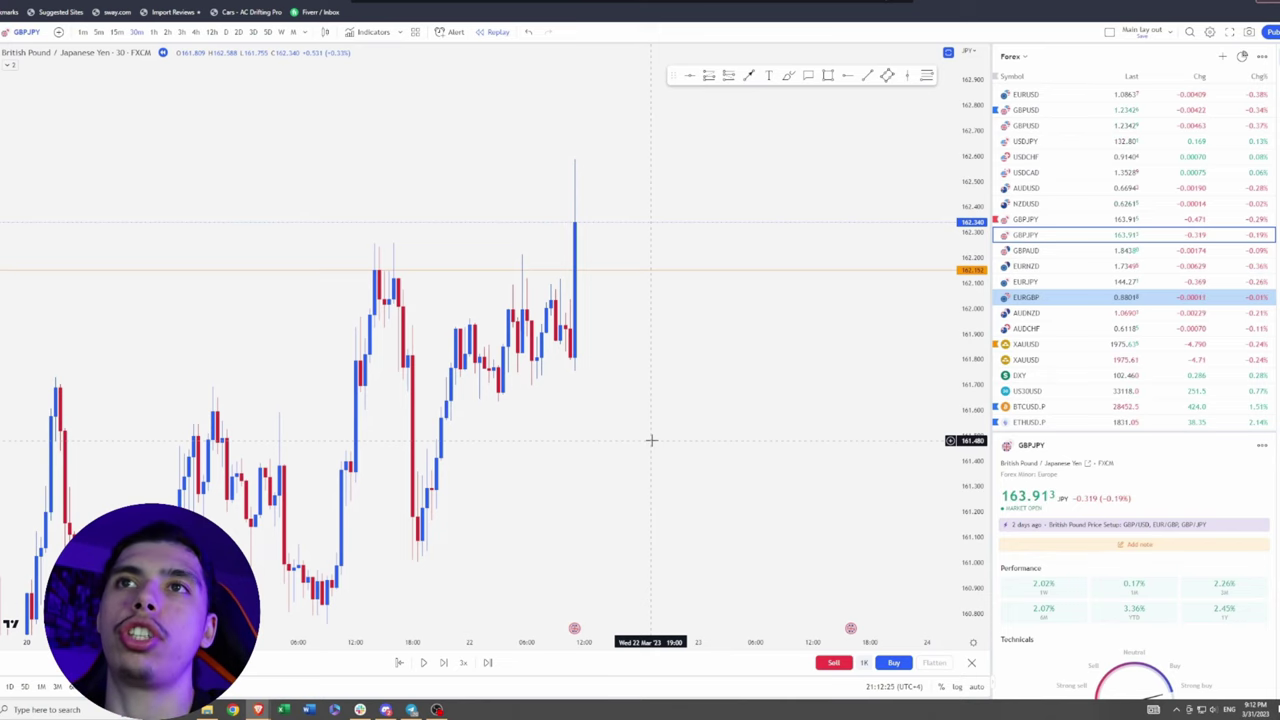
left_click_drag(651, 440, 584, 434)
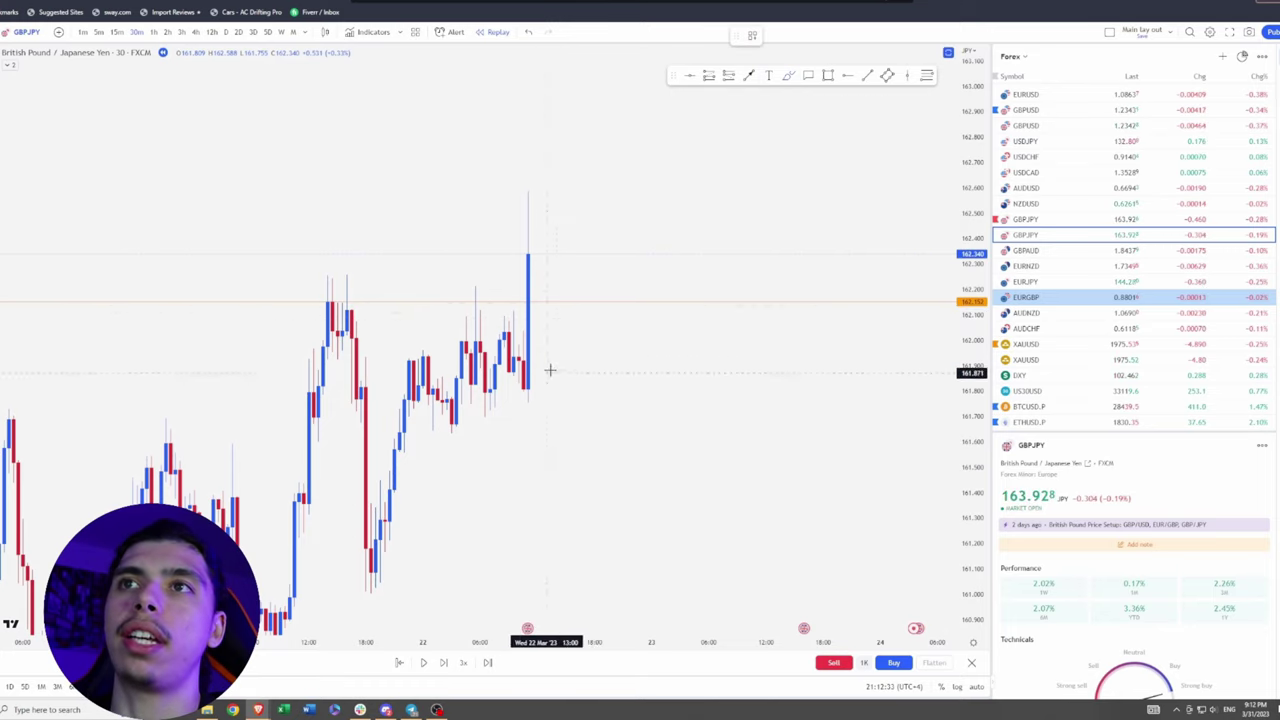
Step: Brush an enlarged, circled wick sketch and an arrow beside the breakout candle, and circle the candle's upper wick
left_click_drag(556, 366, 561, 358)
mouse_move(559, 340)
left_mouse_down()
mouse_move(565, 308)
mouse_move(601, 293)
mouse_move(581, 309)
mouse_move(598, 102)
mouse_move(586, 325)
mouse_move(640, 108)
left_mouse_up()
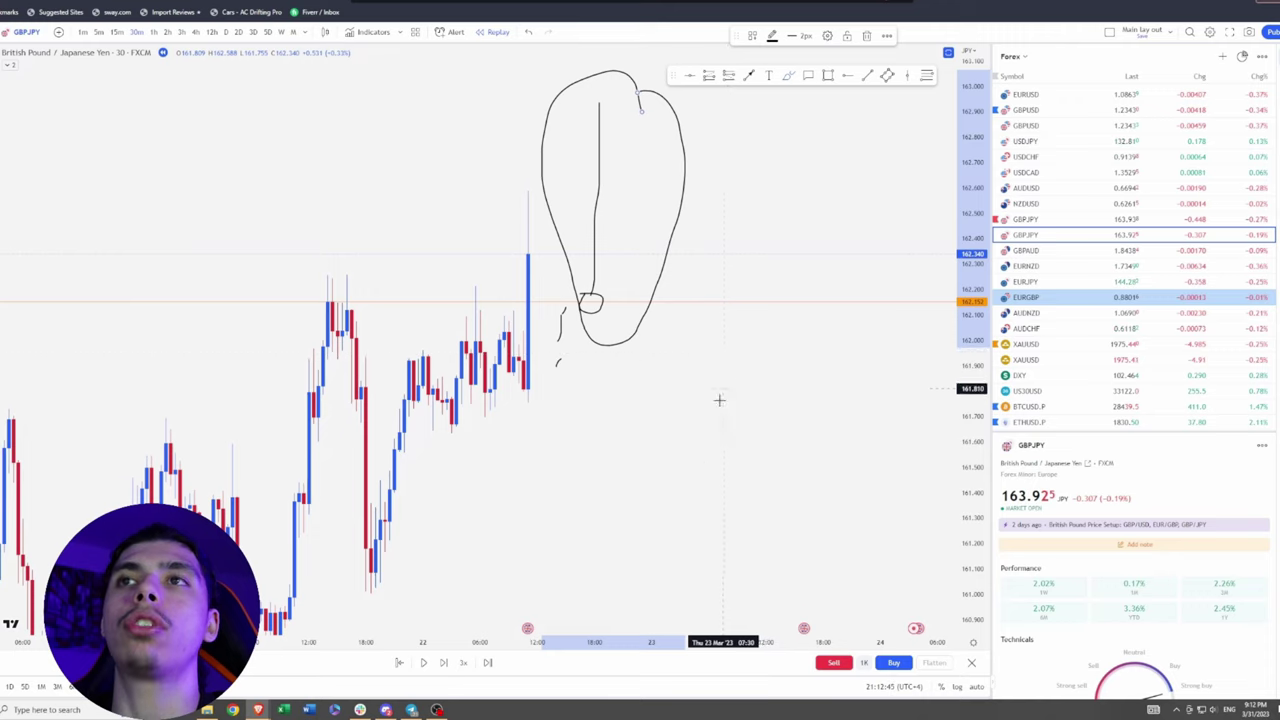
mouse_move(707, 438)
left_mouse_down()
mouse_move(582, 354)
mouse_move(553, 356)
mouse_move(558, 368)
left_mouse_up()
left_click_drag(549, 347, 577, 337)
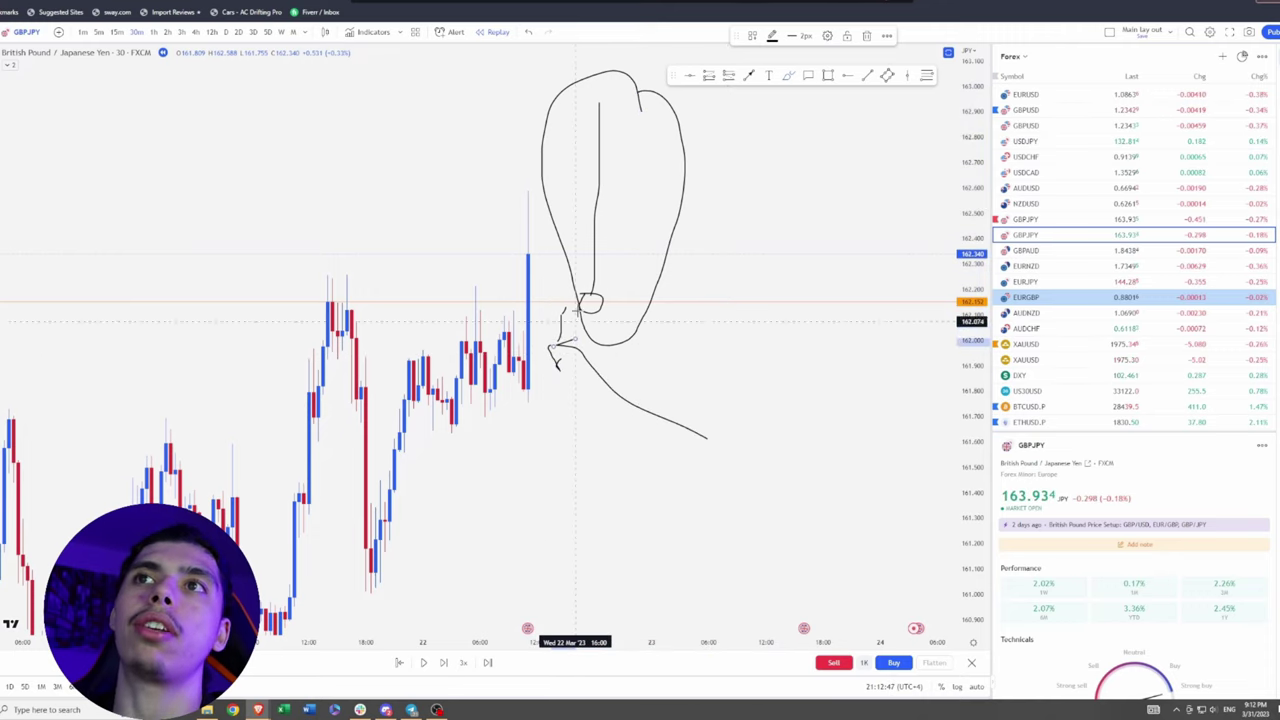
mouse_move(526, 177)
left_mouse_down()
mouse_move(545, 245)
mouse_move(525, 187)
left_mouse_up()
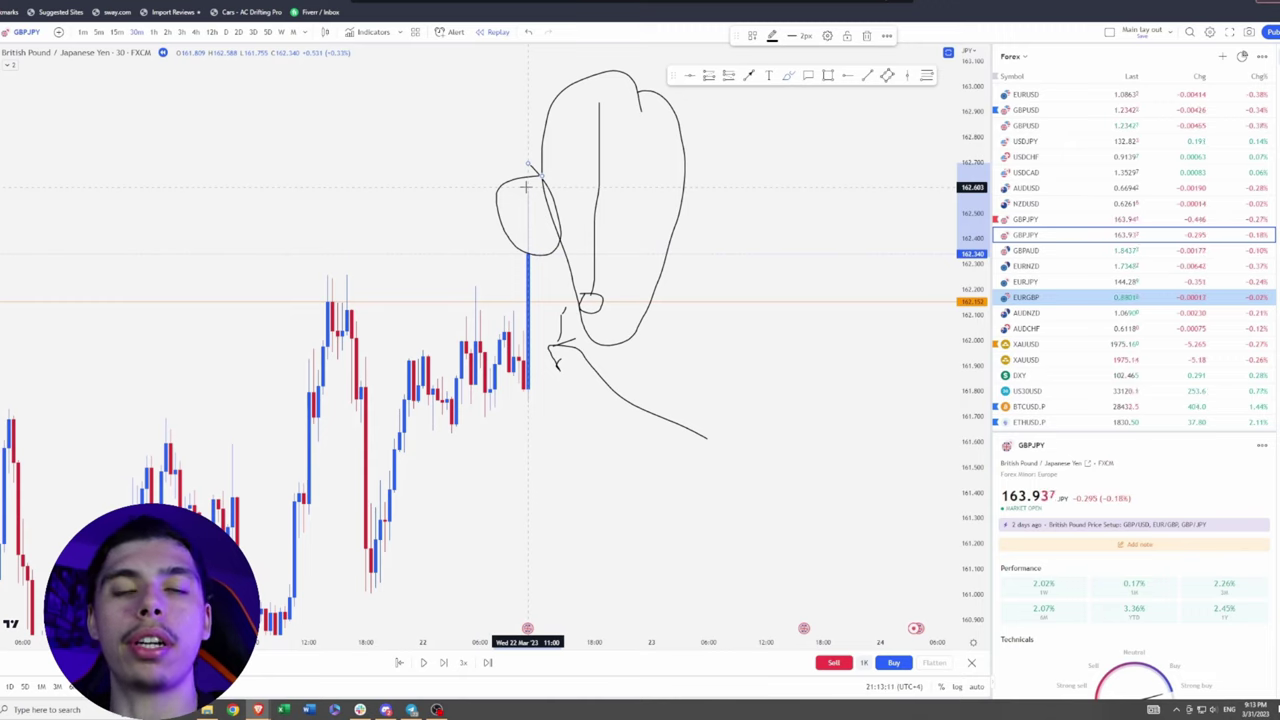
Step: Undo the brush marks around the breakout candle
left_click(528, 32)
left_click(528, 32)
left_click(528, 32)
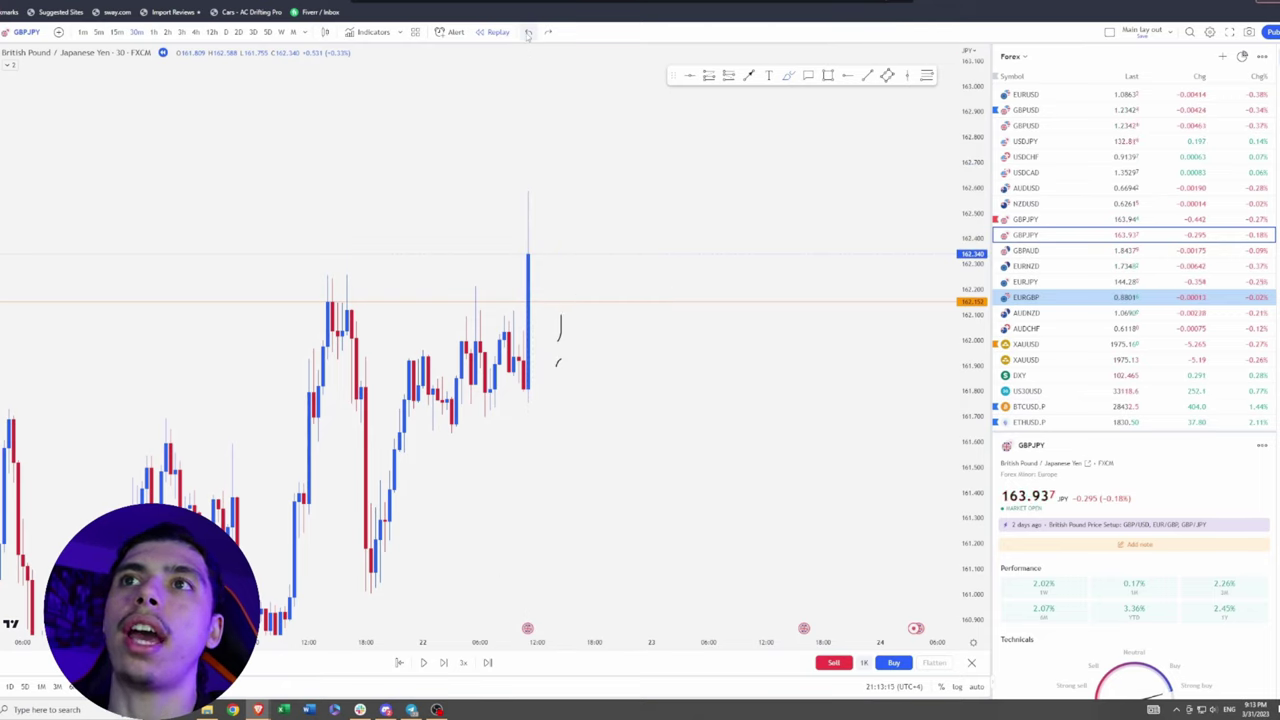
Step: Review the earlier highs along the 162.15 line, and advance the replay by two more 30-minute candles
left_click_drag(151, 194, 737, 296)
left_click_drag(420, 314, 249, 303)
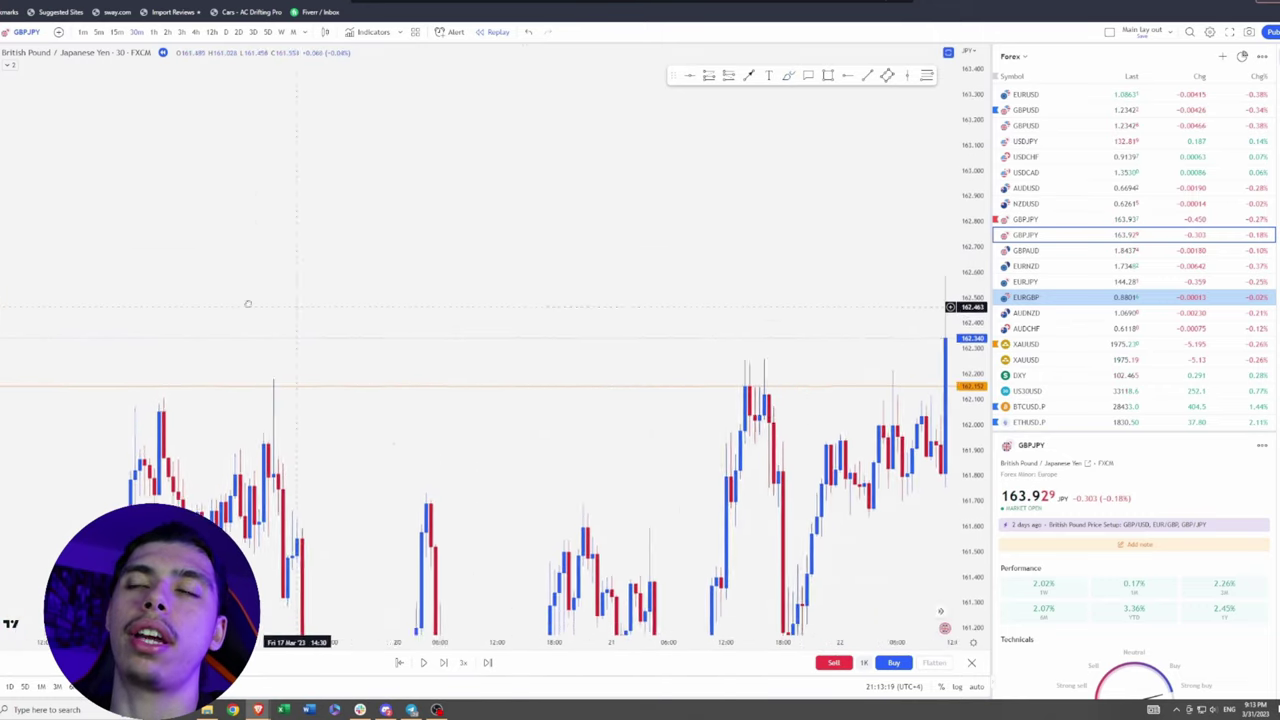
left_click_drag(549, 301, 277, 284)
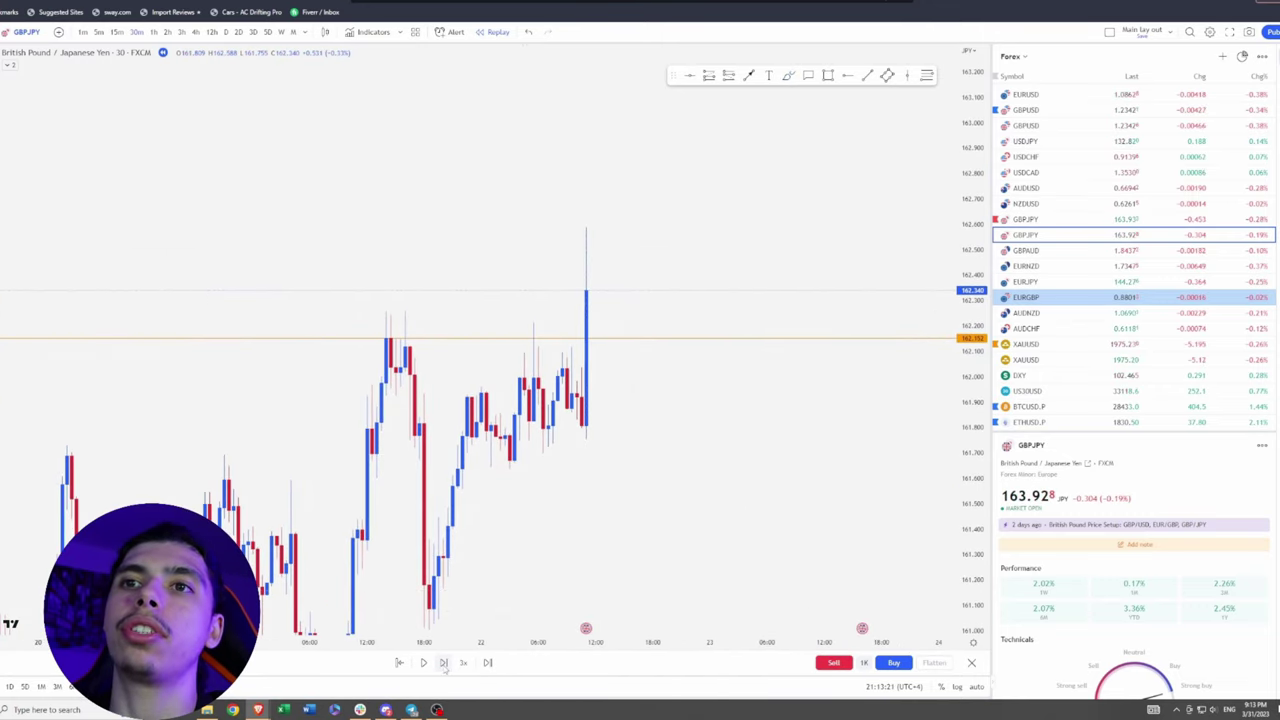
left_click(443, 662)
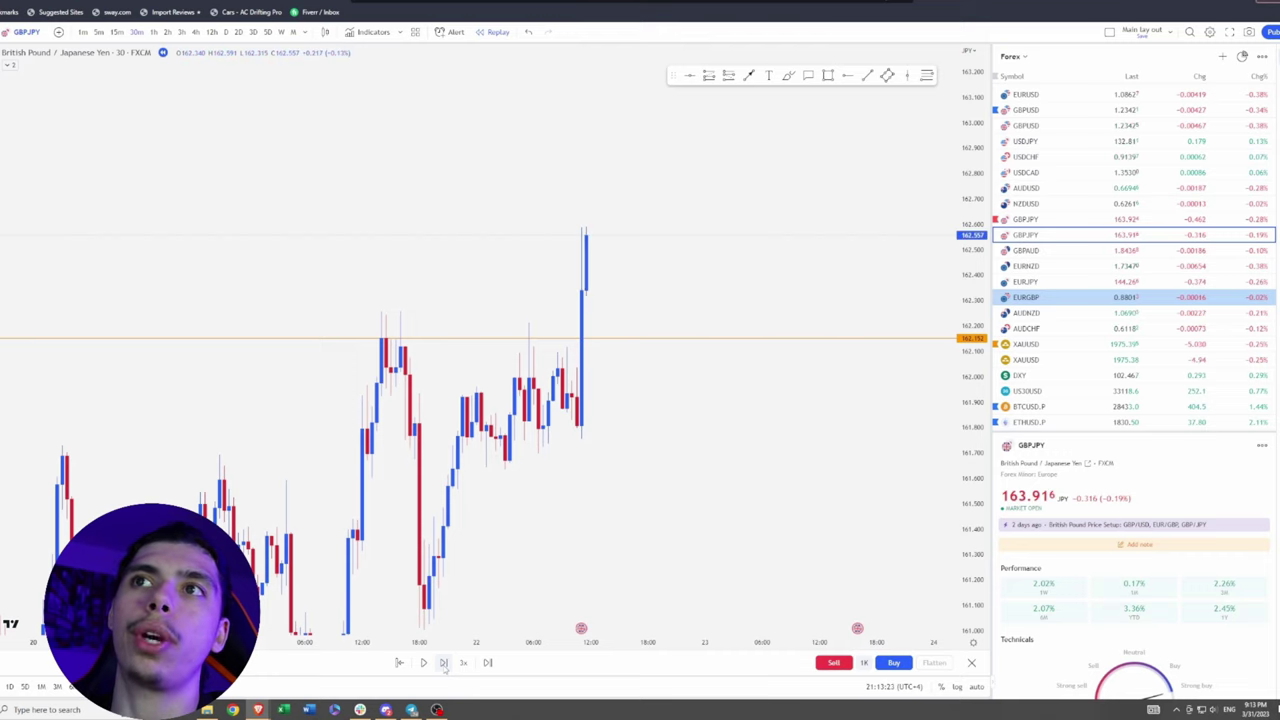
left_click(443, 662)
left_click(443, 662)
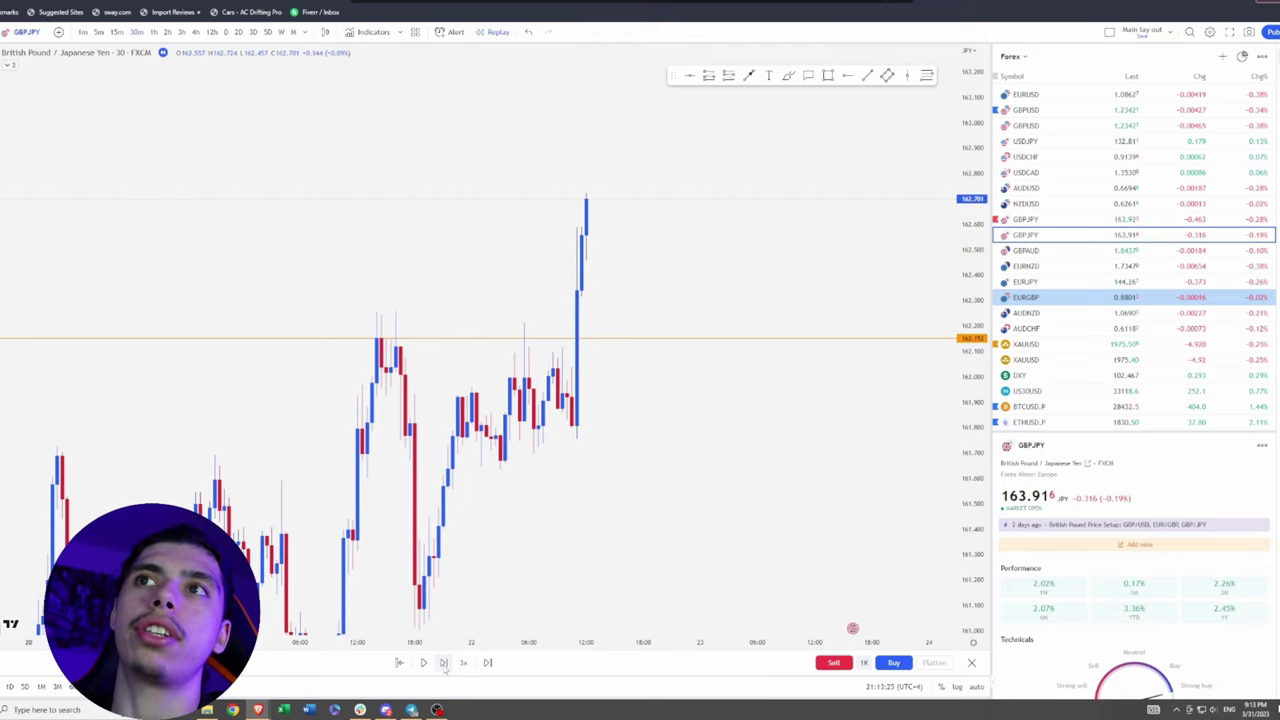
Step: Place a horizontal line at about 162.59 on the breakout candle's upper wick, and delete it
left_click_drag(766, 523, 433, 432)
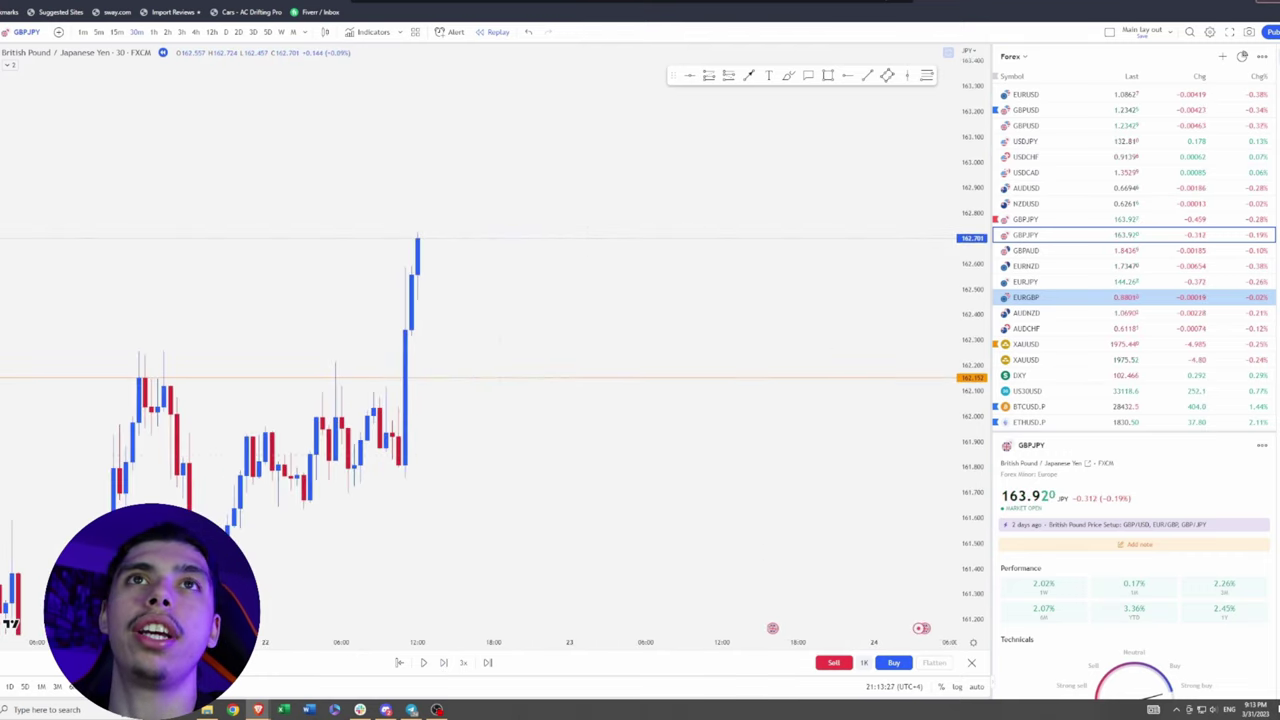
left_click(477, 267)
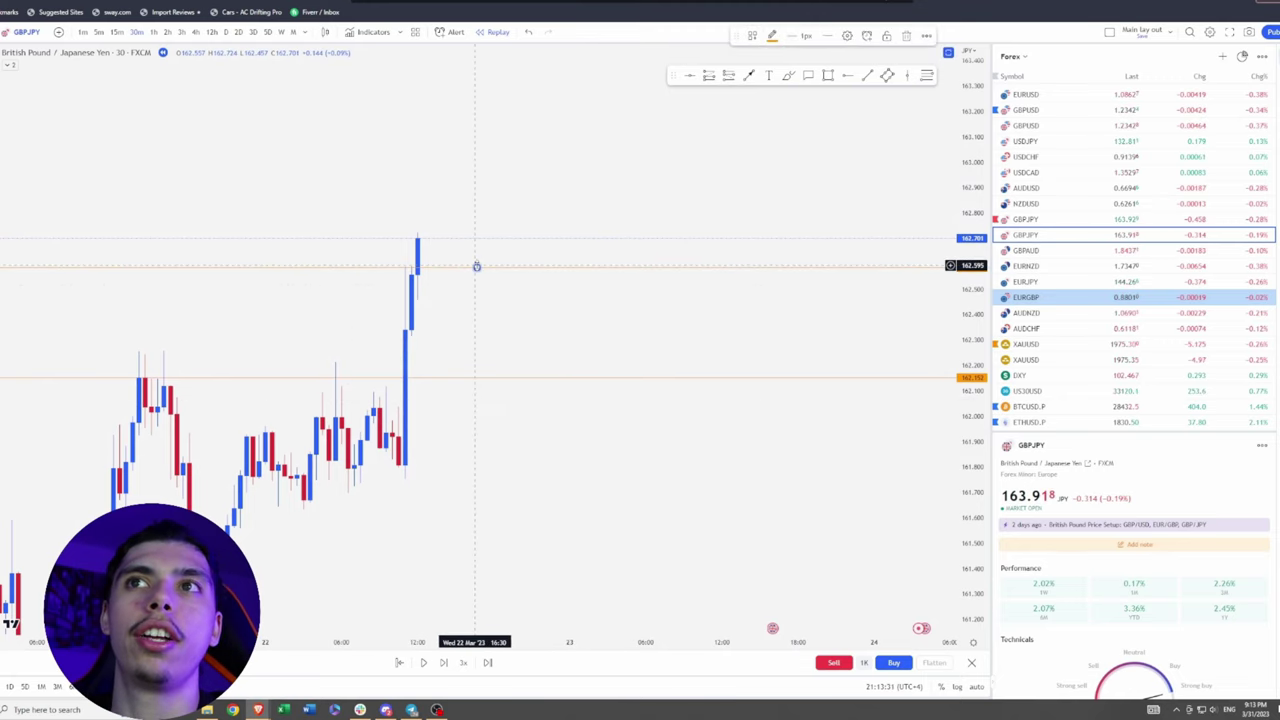
key("Delete")
Step: Add a horizontal line at about 161.59 across the 20–21 March highs and follow price from it to the latest replay candle
mouse_move(497, 320)
left_mouse_down()
mouse_move(628, 320)
mouse_move(599, 327)
left_mouse_up()
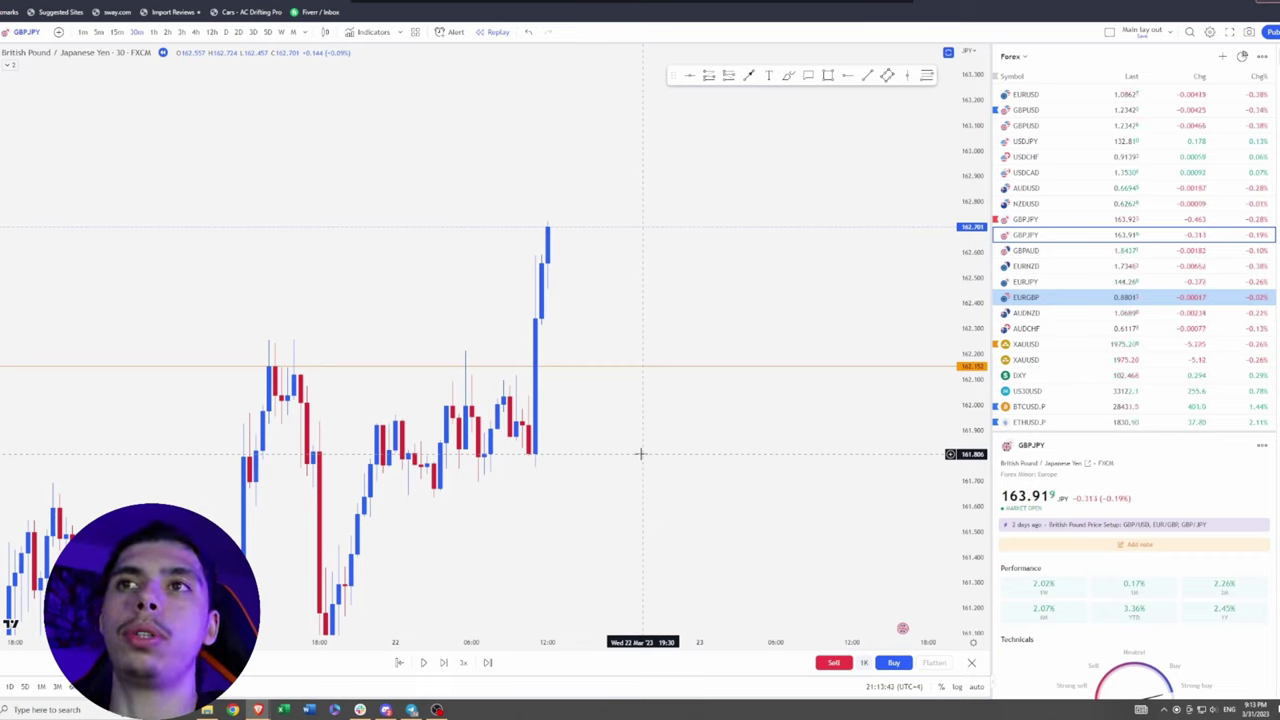
left_click_drag(578, 484, 657, 368)
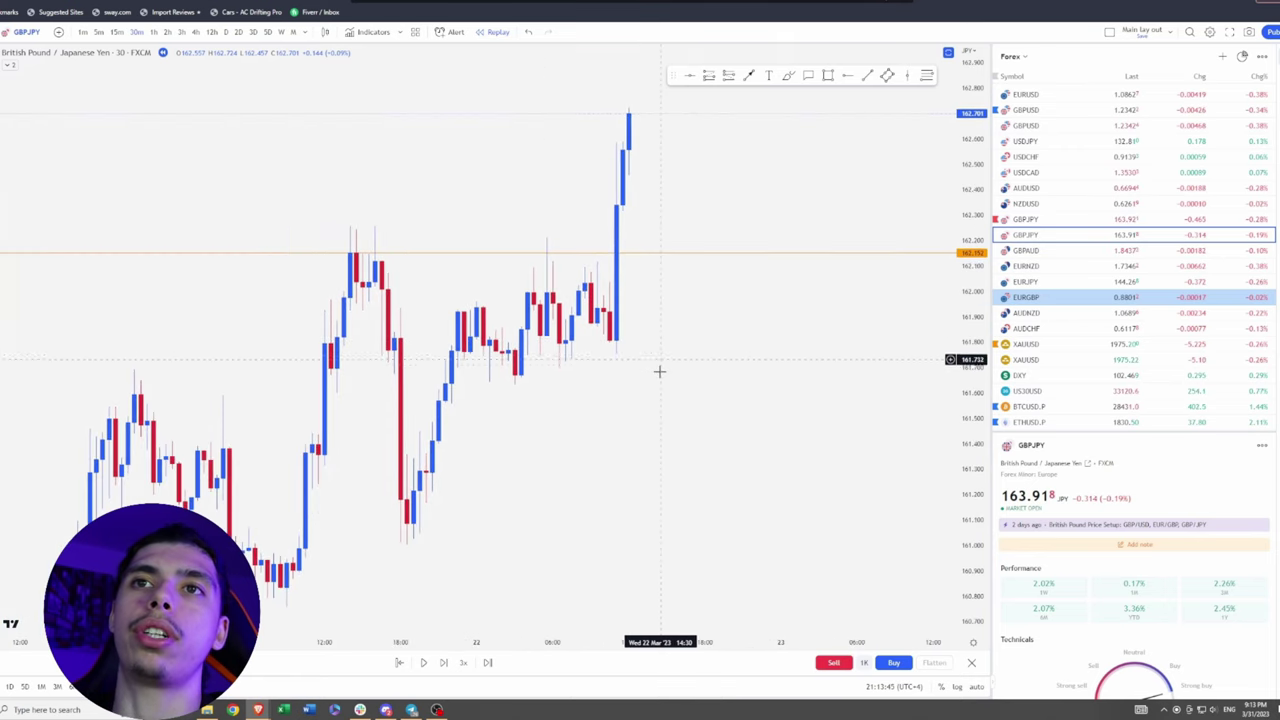
left_click_drag(571, 464, 722, 349)
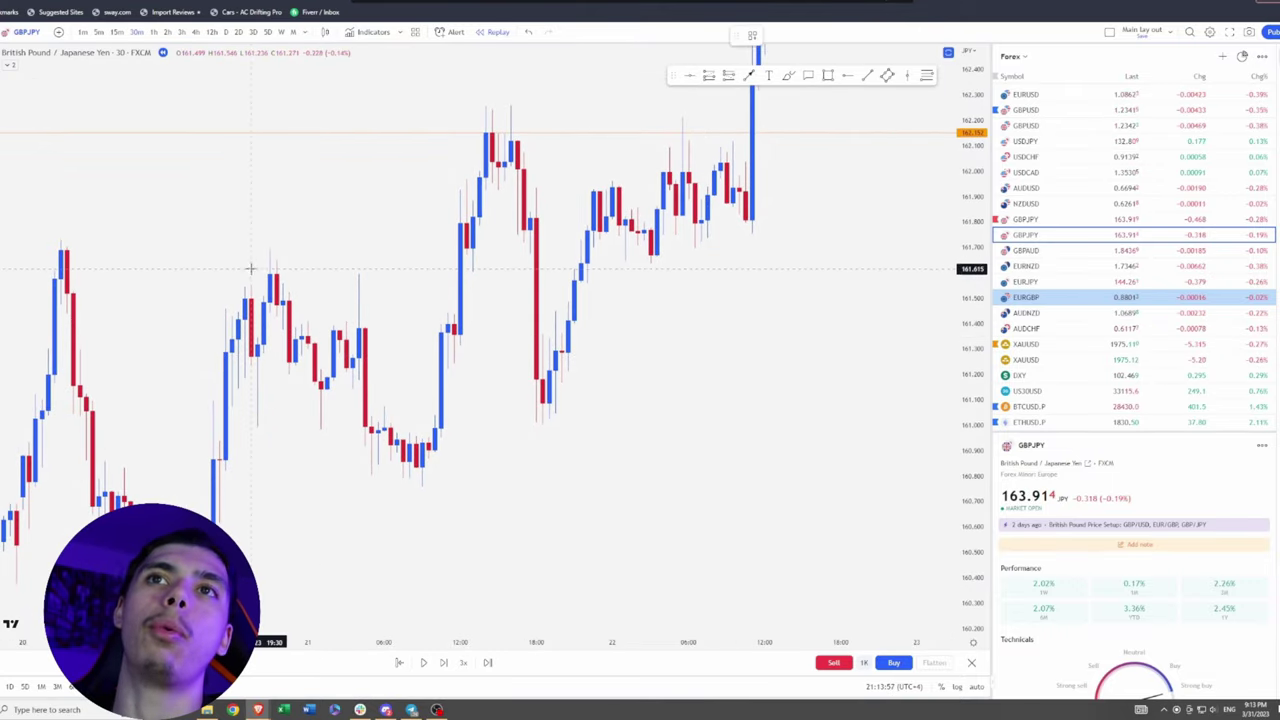
key("alt+h")
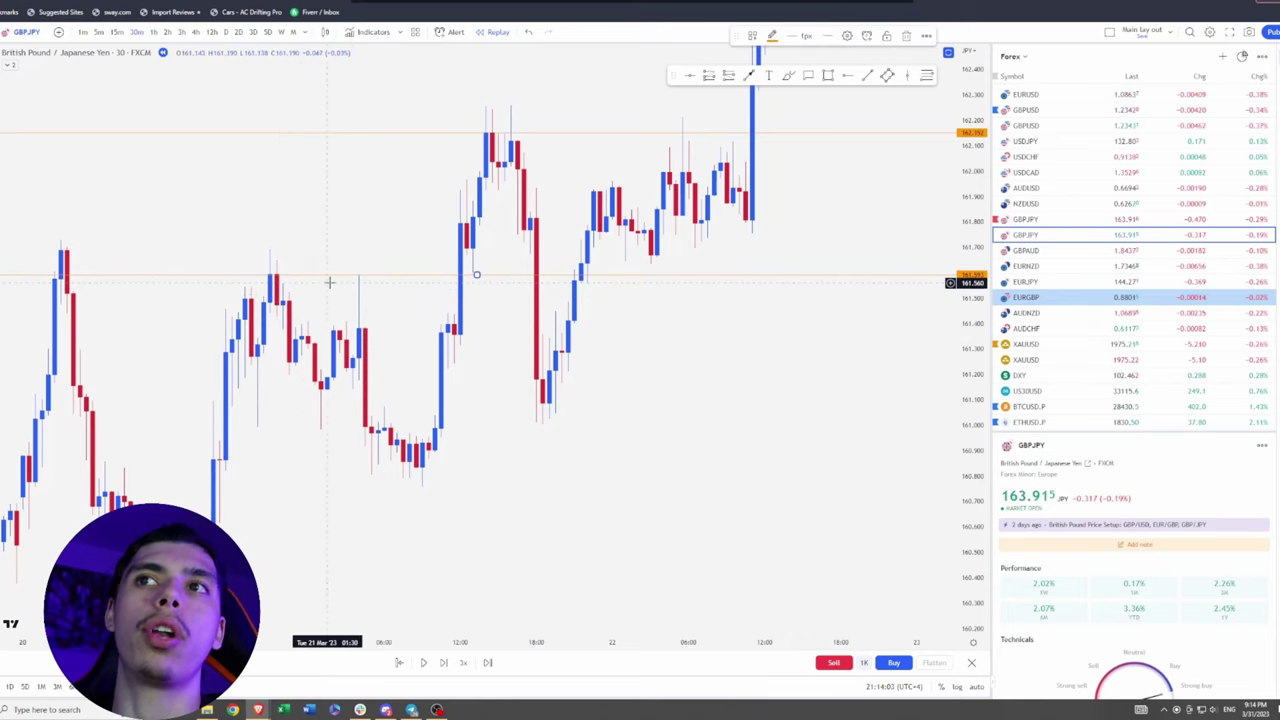
scroll(515, 432, "up", 2)
left_click_drag(515, 432, 430, 425)
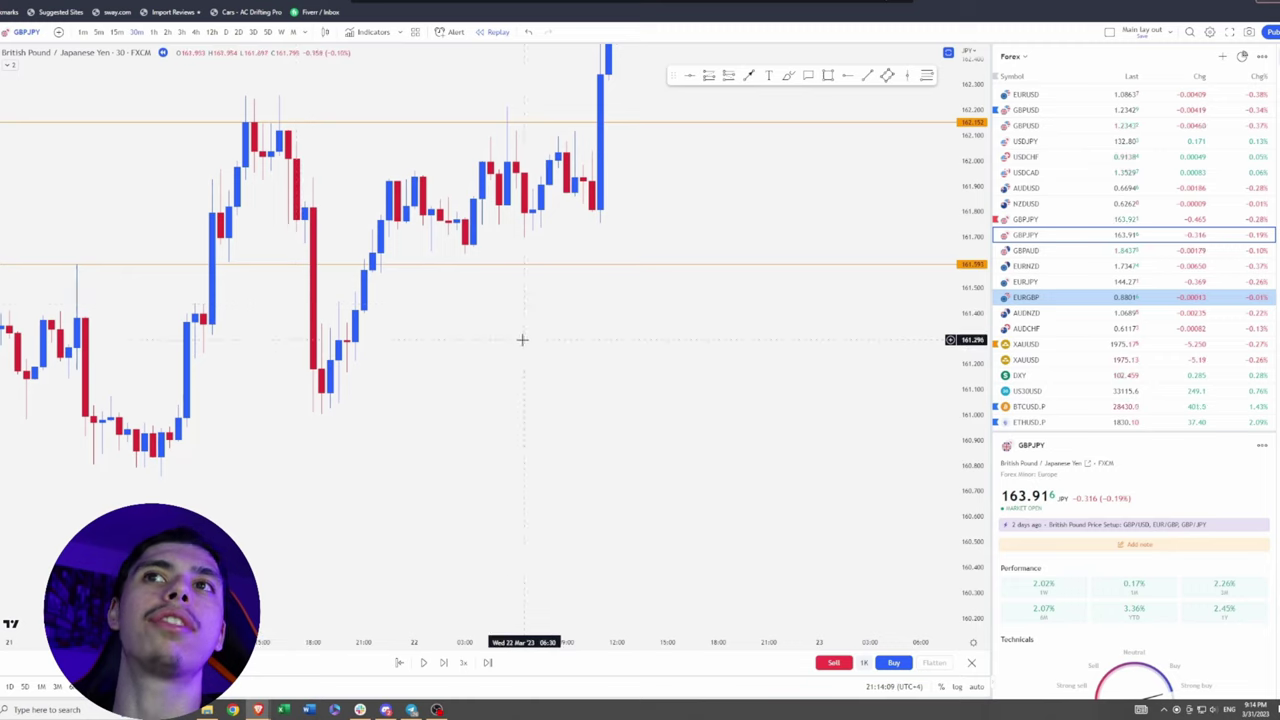
left_click_drag(583, 304, 546, 423)
left_click_drag(674, 308, 610, 430)
scroll(646, 331, "left", 3)
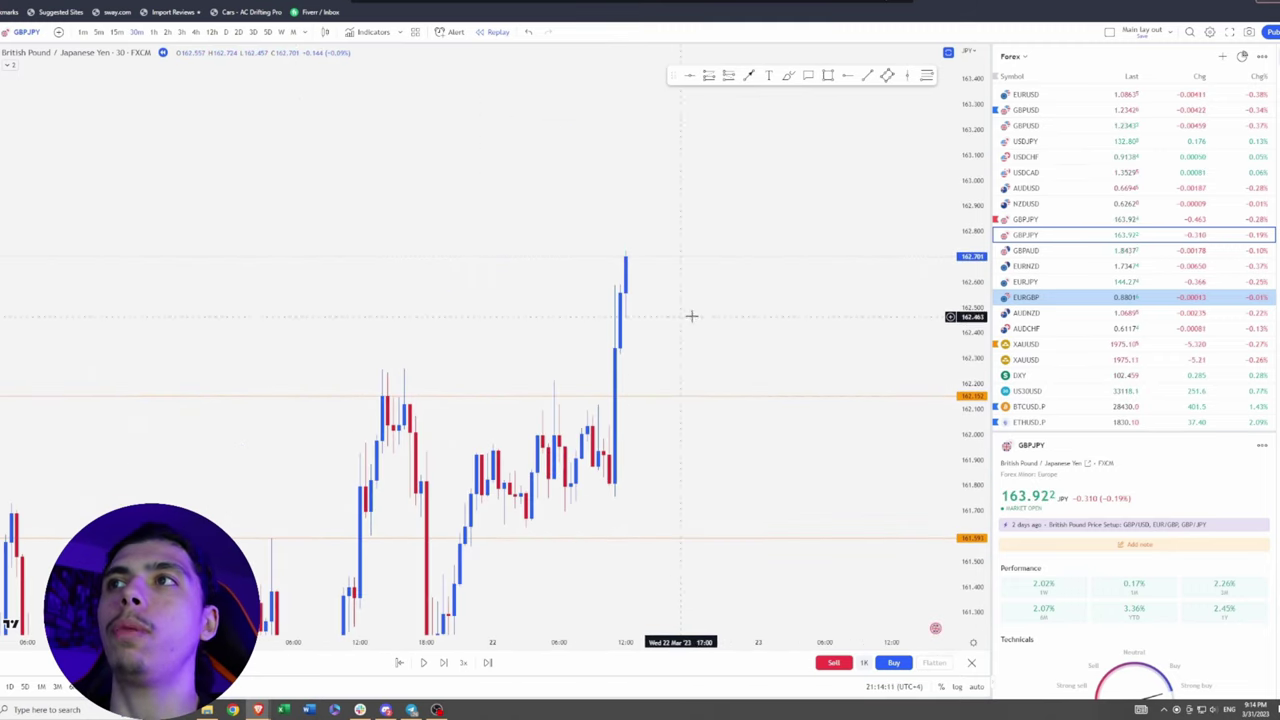
left_click_drag(808, 337, 737, 329)
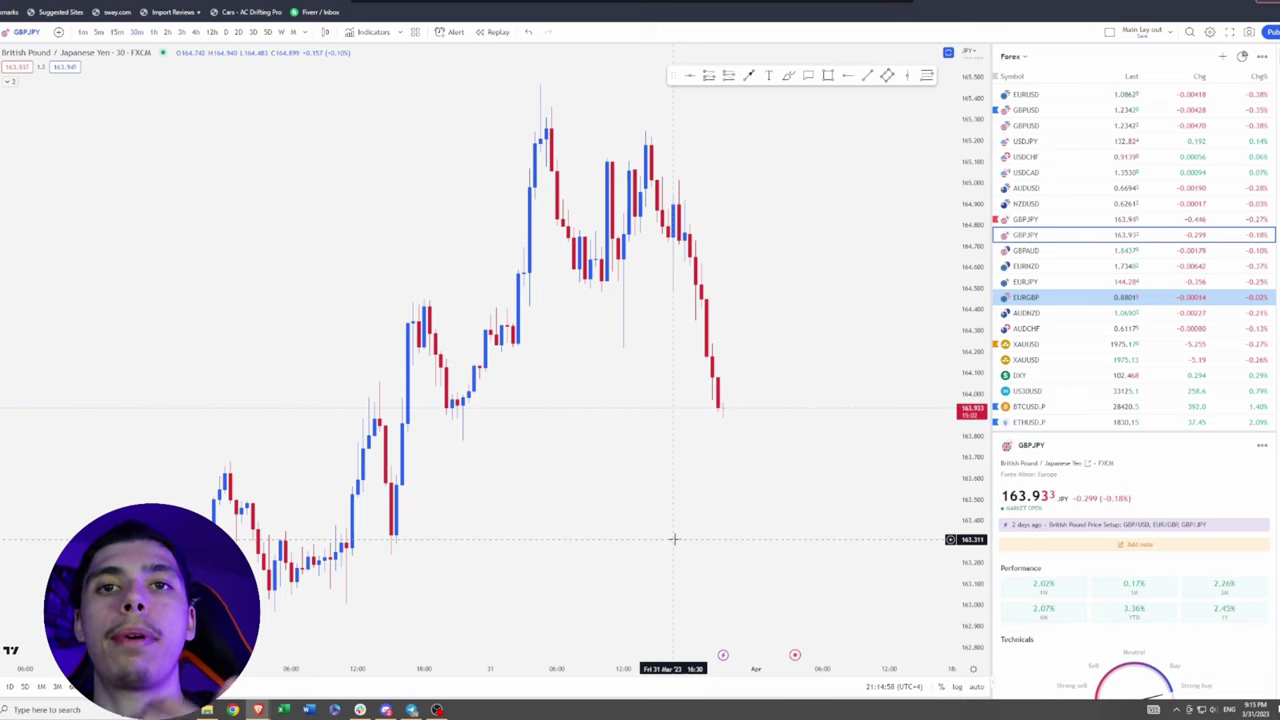
Step: Brush a rising zigzag path with two pullbacks in the empty area above the late-March candles
left_click_drag(661, 345, 651, 640)
left_click_drag(417, 306, 441, 270)
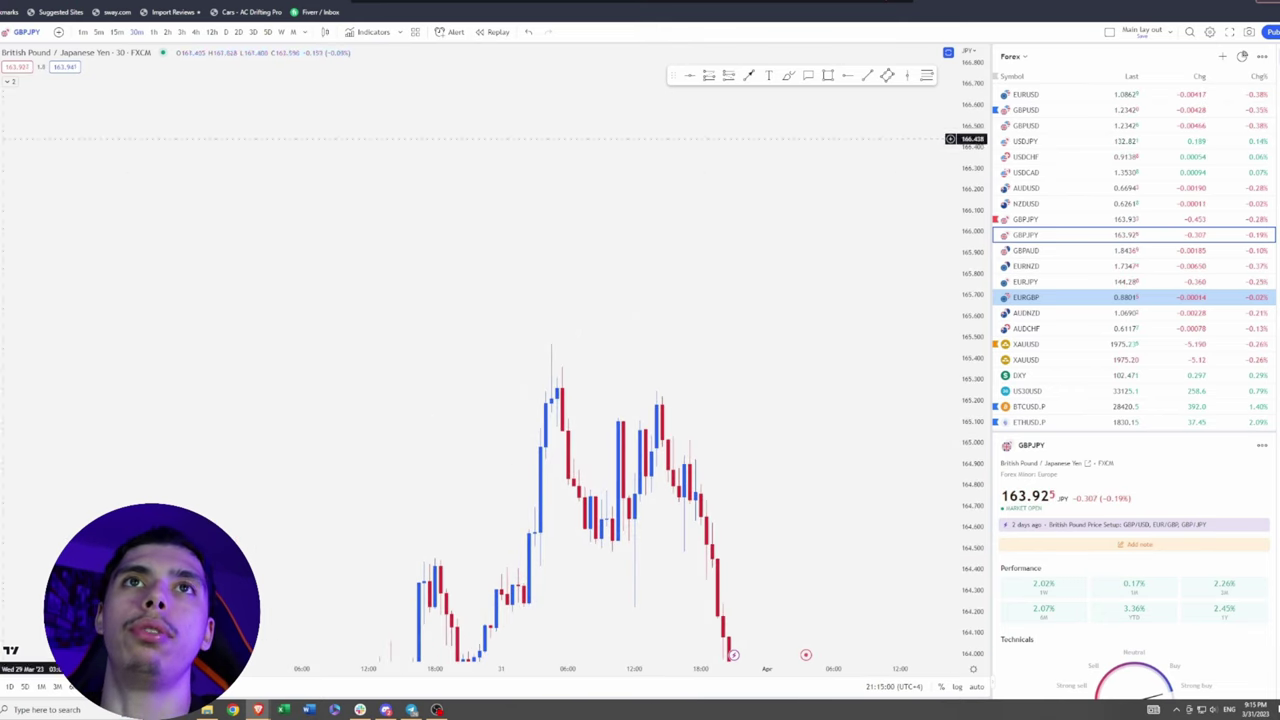
mouse_move(170, 515)
left_mouse_down()
mouse_move(243, 360)
mouse_move(343, 274)
mouse_move(462, 138)
left_mouse_up()
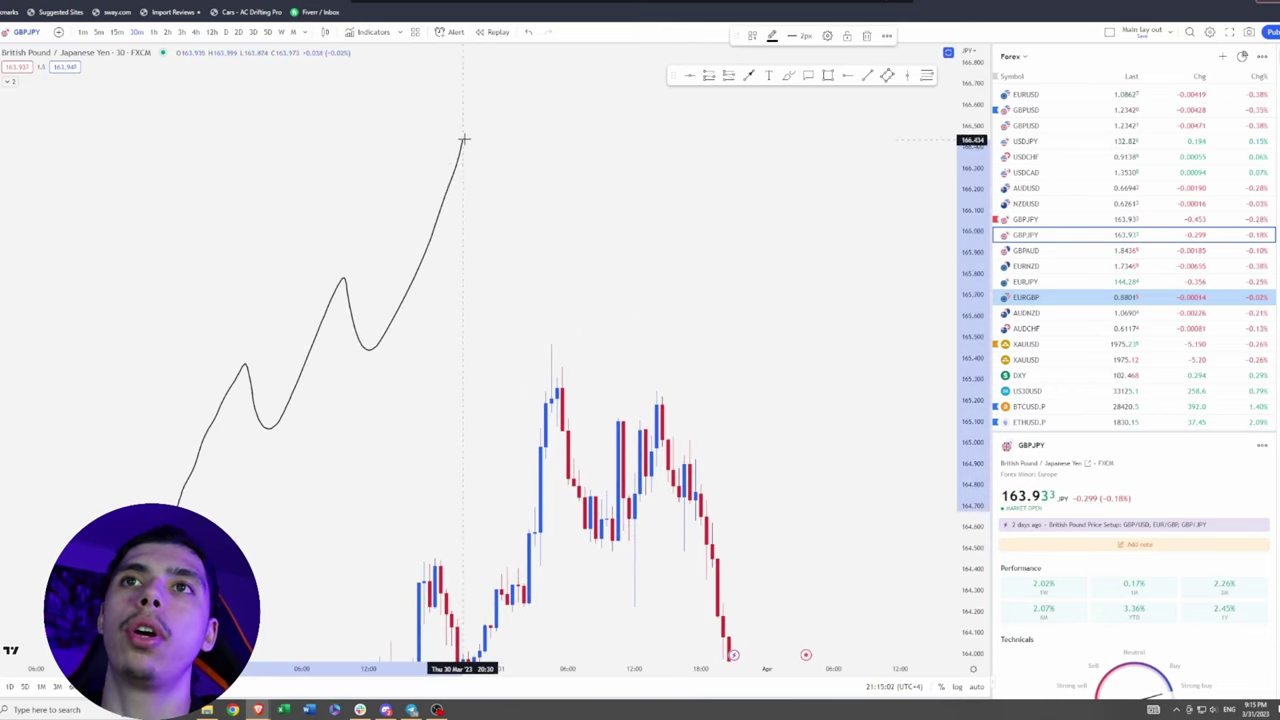
Step: Brush short level strokes across the rising sketch's two swing highs and circle its two pullback lows
left_click_drag(208, 364, 305, 359)
left_click_drag(305, 285, 390, 277)
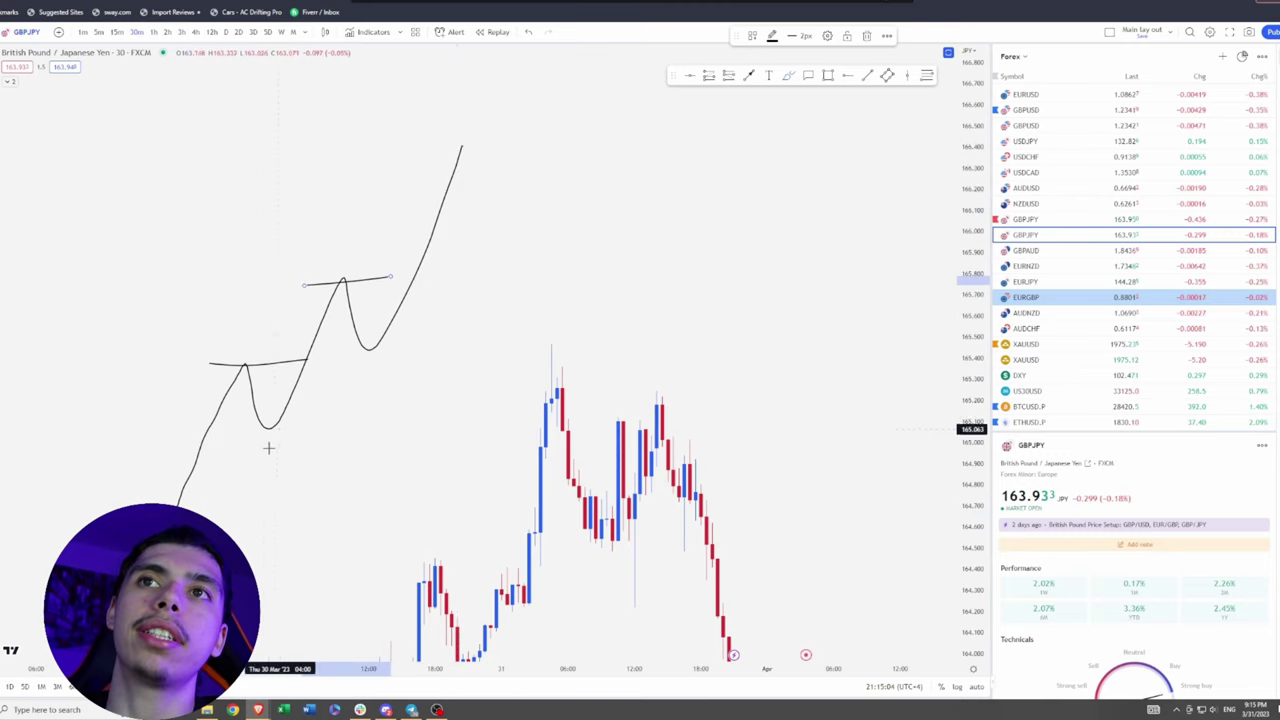
left_click_drag(300, 408, 270, 416)
left_click_drag(392, 330, 400, 340)
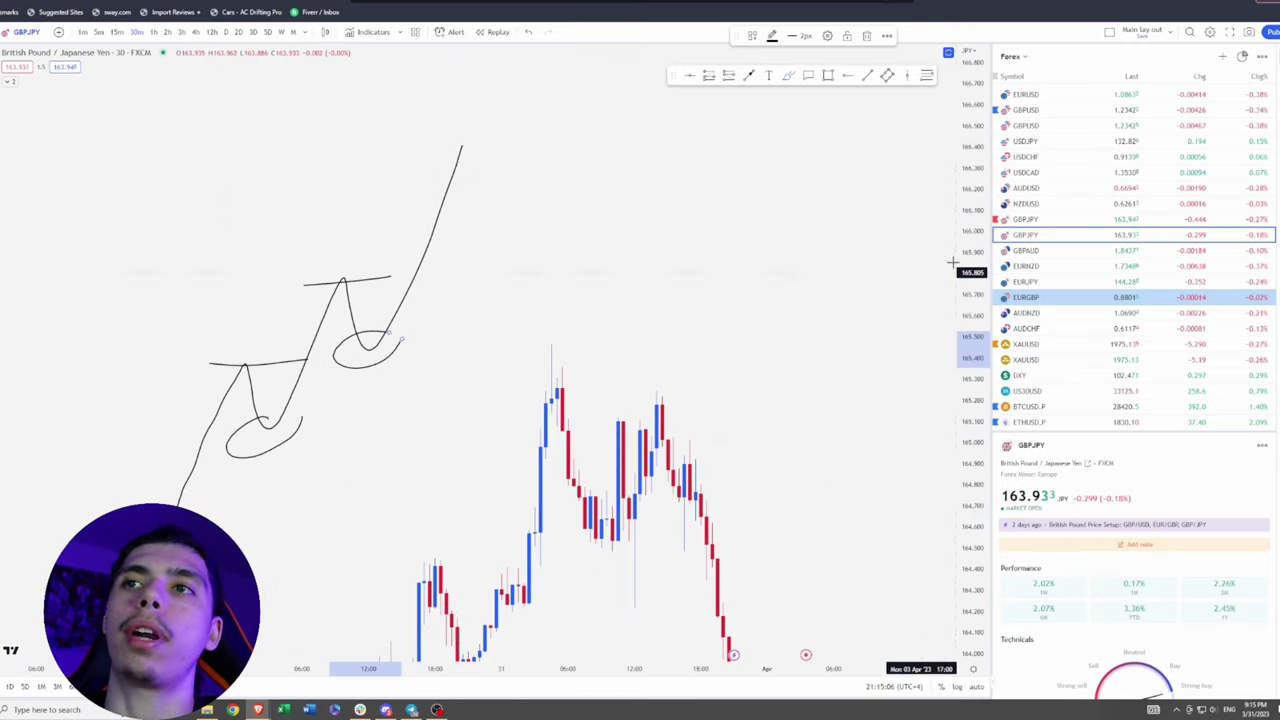
Step: Mark the upper wick of the 31 March breakout candle with short strokes and circle the pullback lows on the candles and the sketch
left_click_drag(962, 262, 863, 480)
left_click_drag(509, 457, 534, 460)
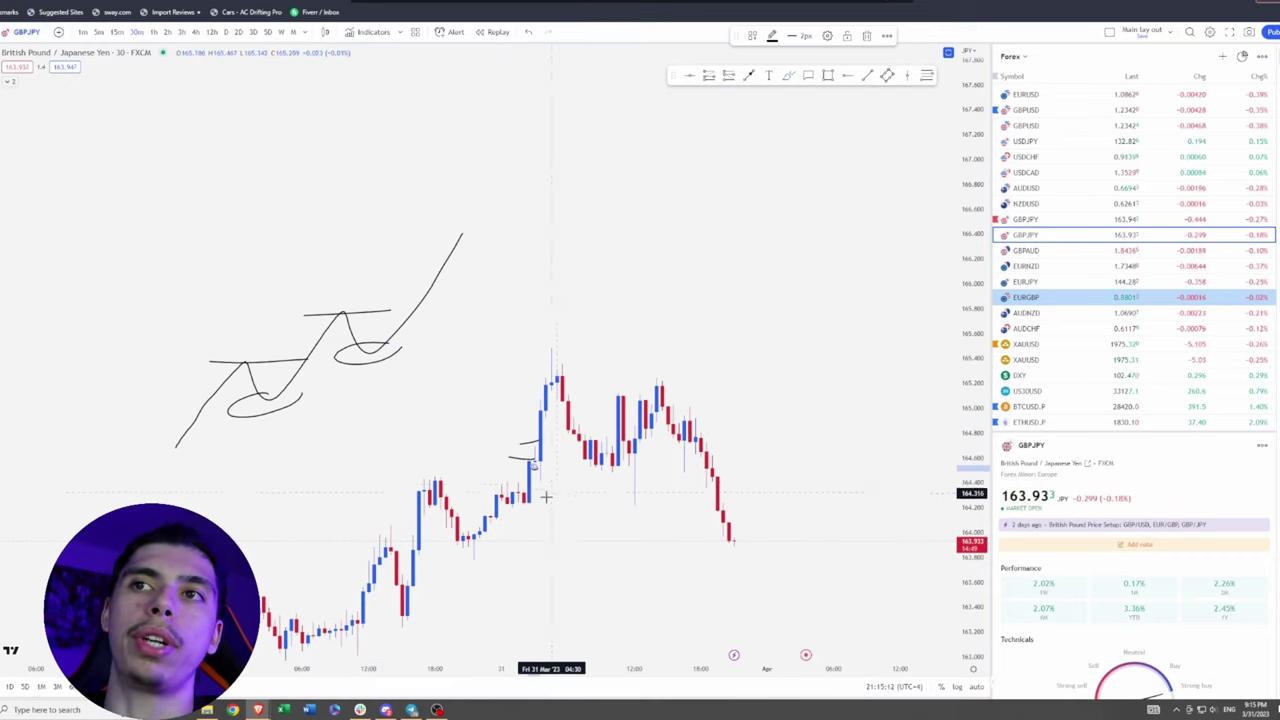
left_click_drag(549, 491, 534, 491)
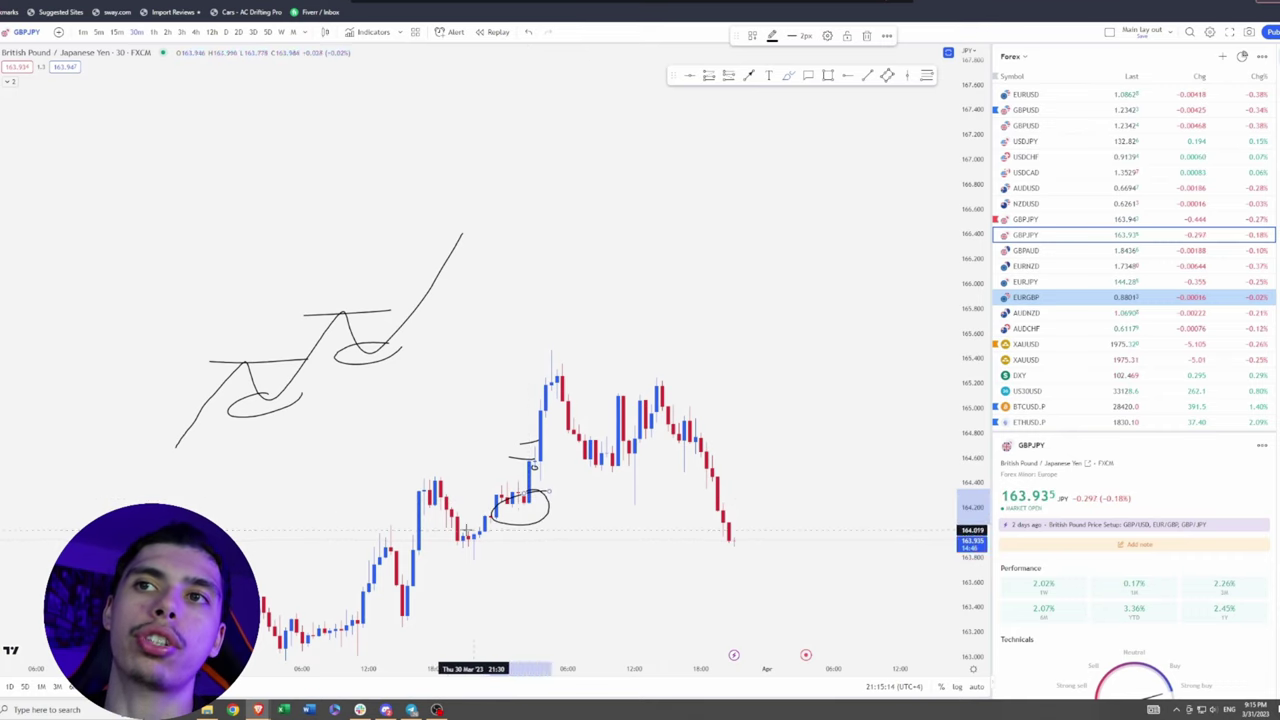
left_click_drag(470, 532, 474, 551)
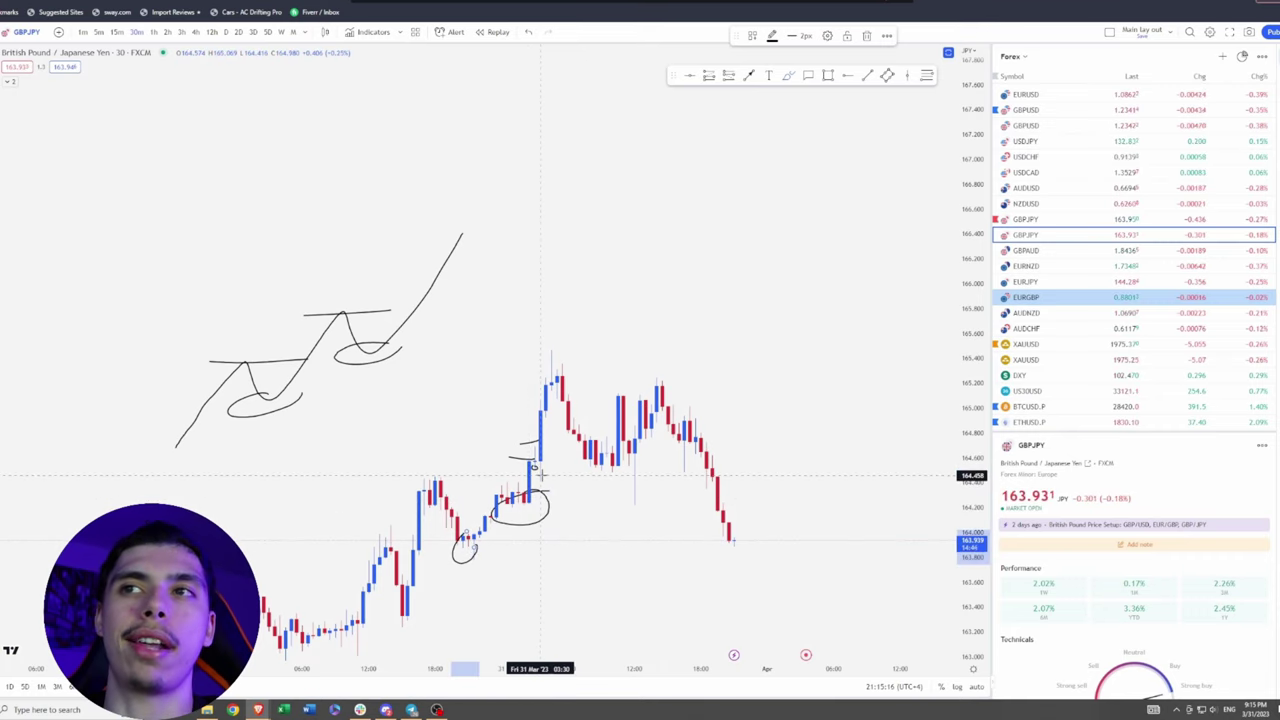
mouse_move(640, 466)
left_mouse_down()
mouse_move(580, 478)
mouse_move(650, 470)
left_mouse_up()
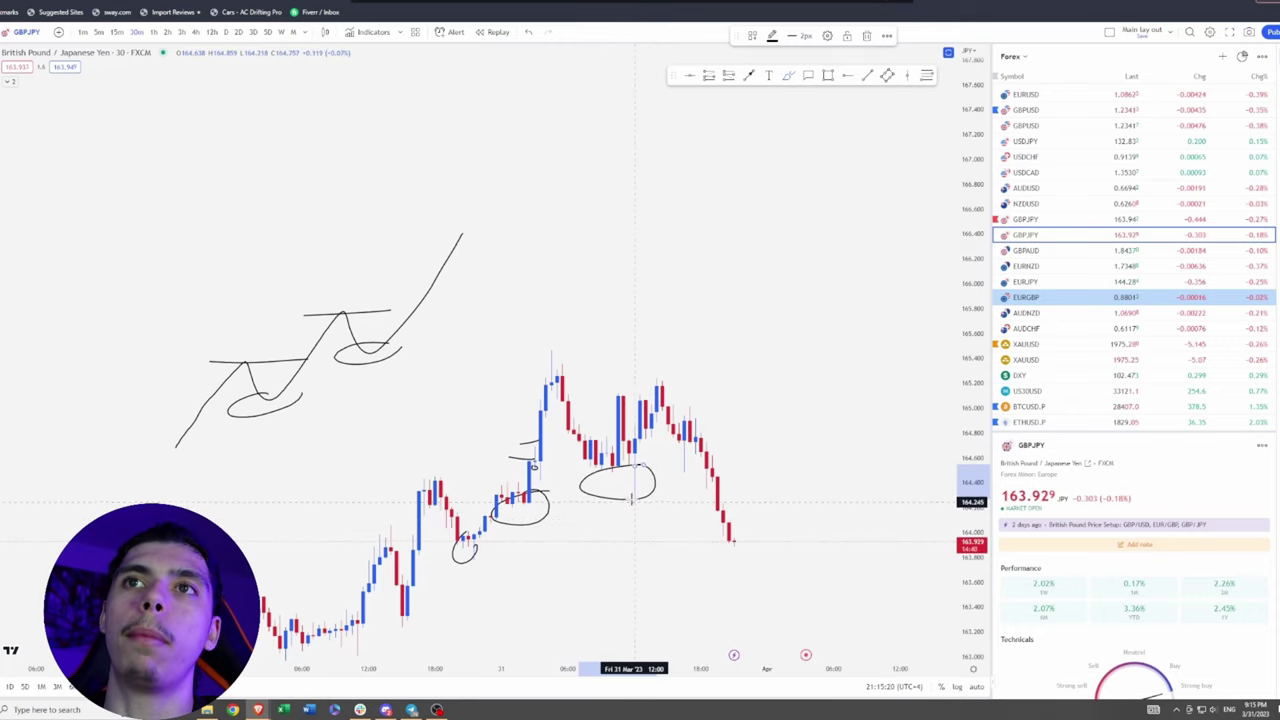
left_click_drag(214, 423, 264, 391)
mouse_move(383, 343)
left_mouse_down()
mouse_move(380, 374)
mouse_move(402, 357)
left_mouse_up()
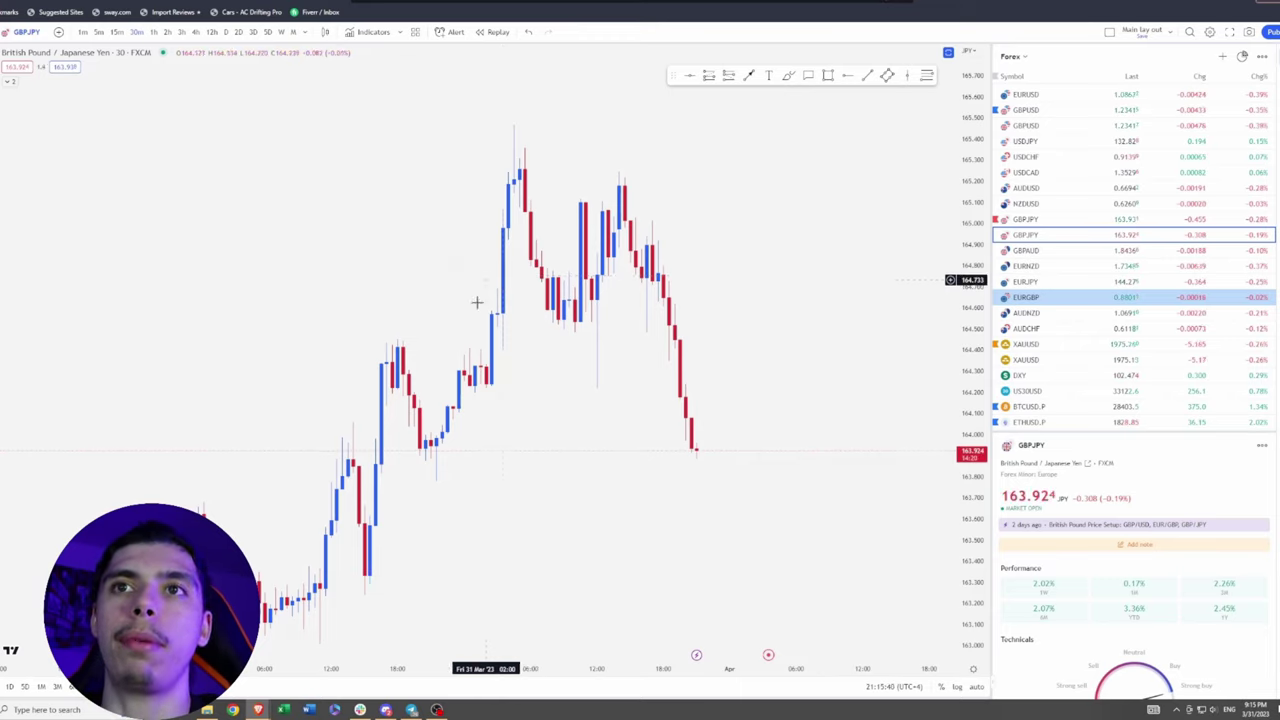
Step: Brush circles on the 30 March rally's upper wicks with a rising and a falling arrow beside them, and undo the strokes
left_click(3, 57)
left_click_drag(150, 330, 220, 168)
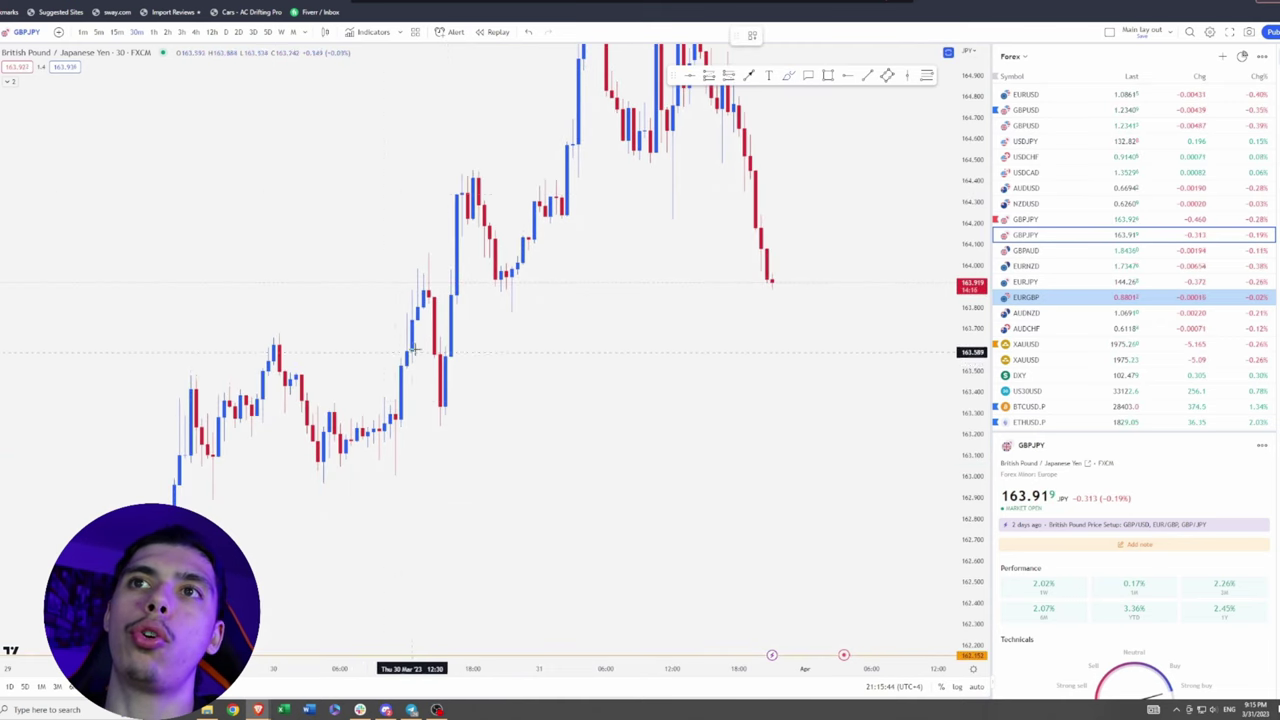
left_click_drag(407, 320, 409, 354)
mouse_move(398, 287)
left_mouse_down()
mouse_move(412, 302)
mouse_move(418, 278)
mouse_move(410, 312)
left_mouse_up()
mouse_move(328, 365)
left_mouse_down()
mouse_move(343, 337)
mouse_move(338, 258)
left_mouse_up()
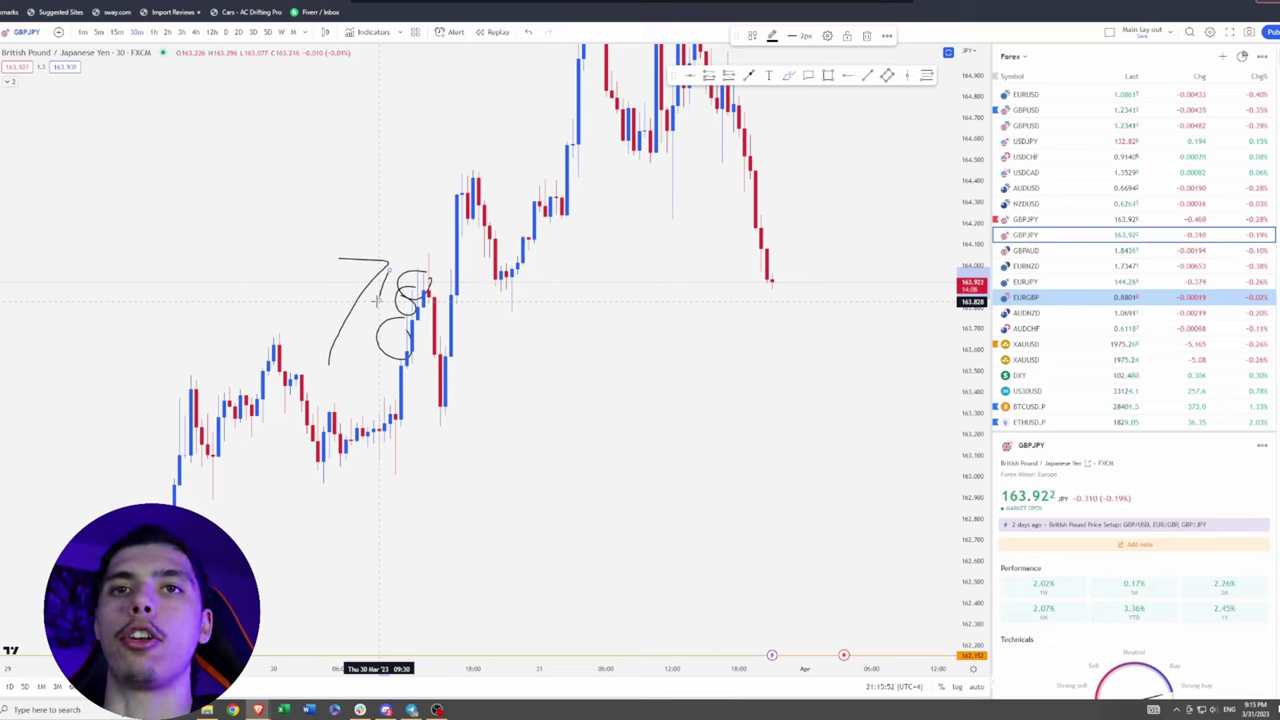
mouse_move(412, 348)
left_mouse_down()
mouse_move(422, 390)
mouse_move(410, 432)
mouse_move(440, 448)
left_mouse_up()
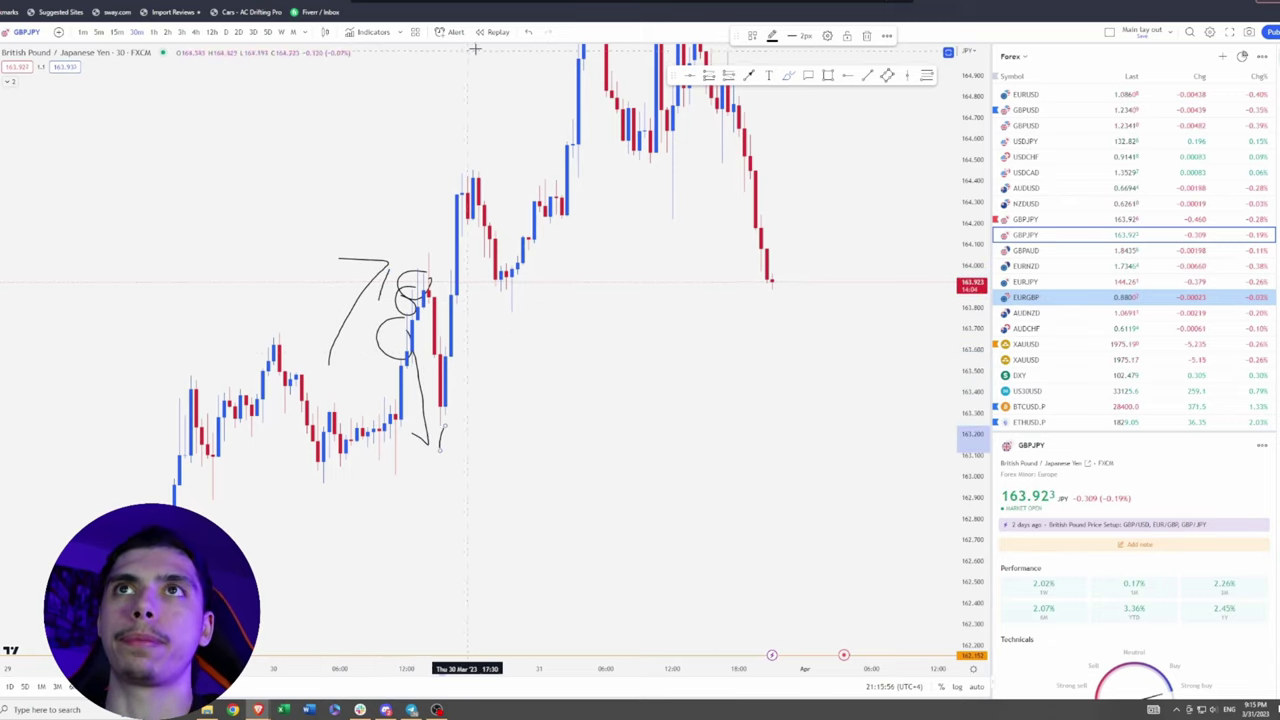
left_click(528, 34)
left_click(528, 34)
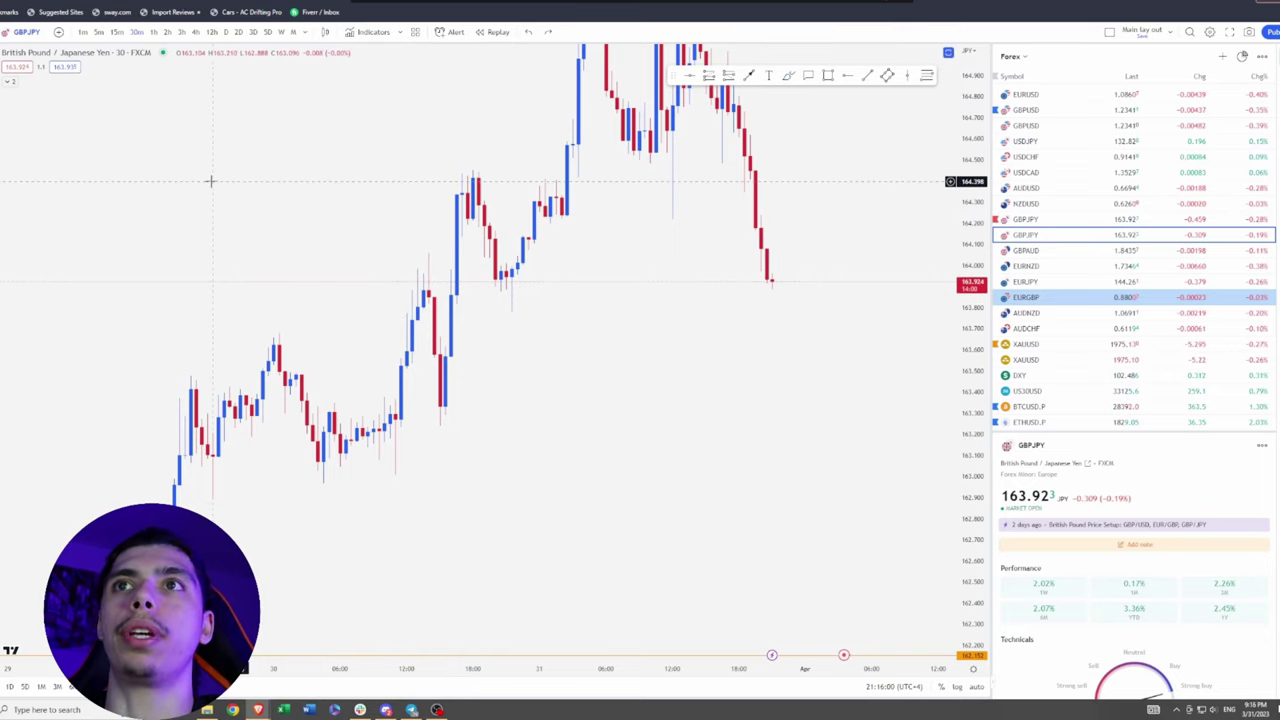
Step: Circle the four consolidation areas along the 30–31 March uptrend, and undo the circles
left_click_drag(228, 250, 171, 275)
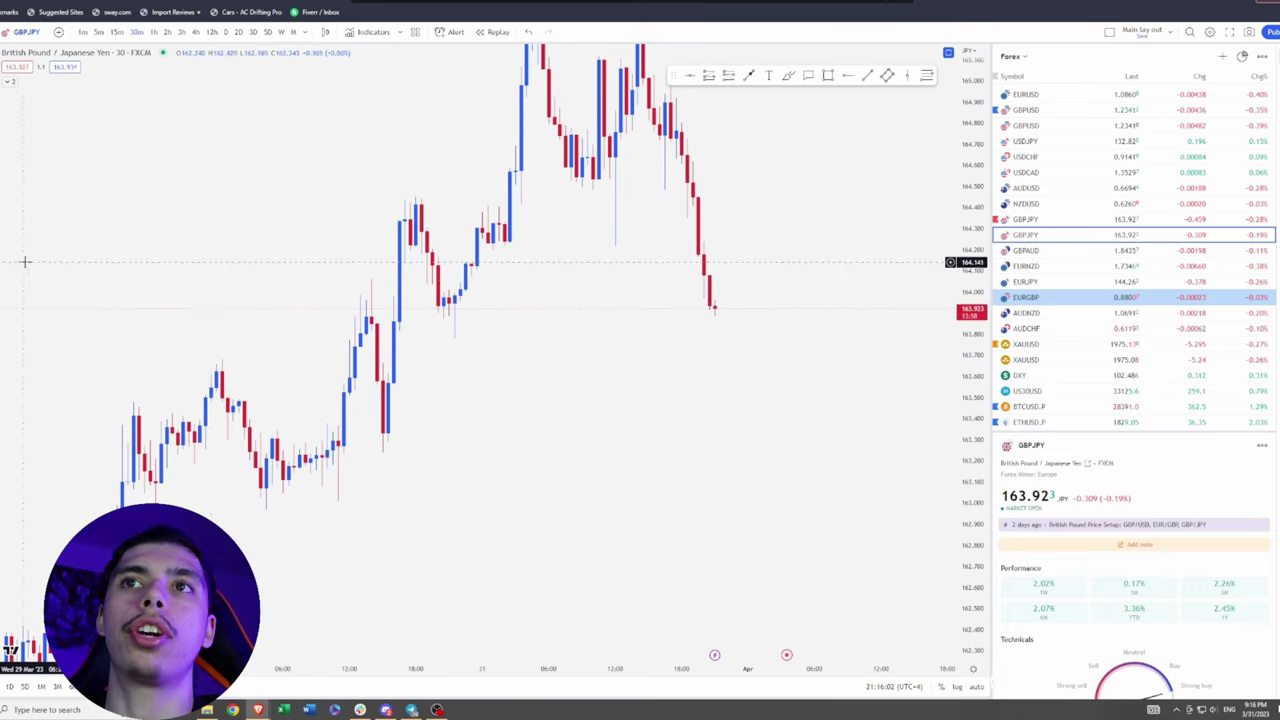
left_click_drag(348, 436, 351, 417)
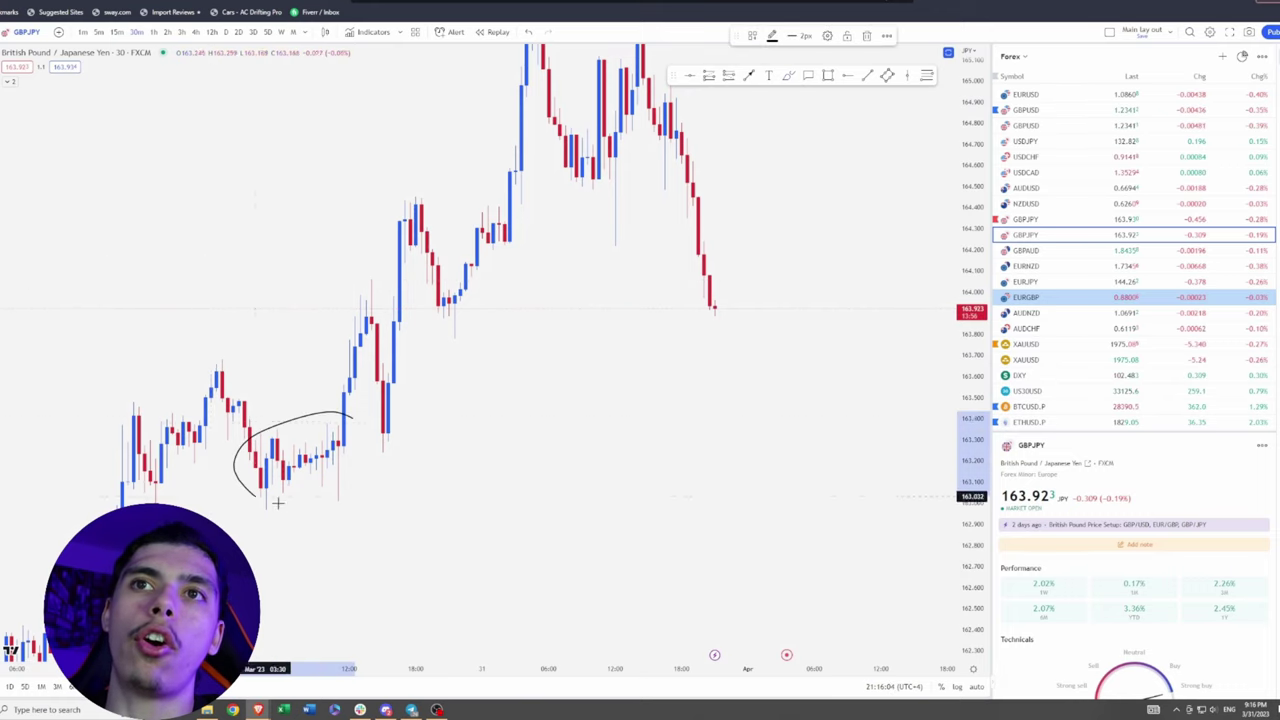
left_click_drag(205, 412, 200, 410)
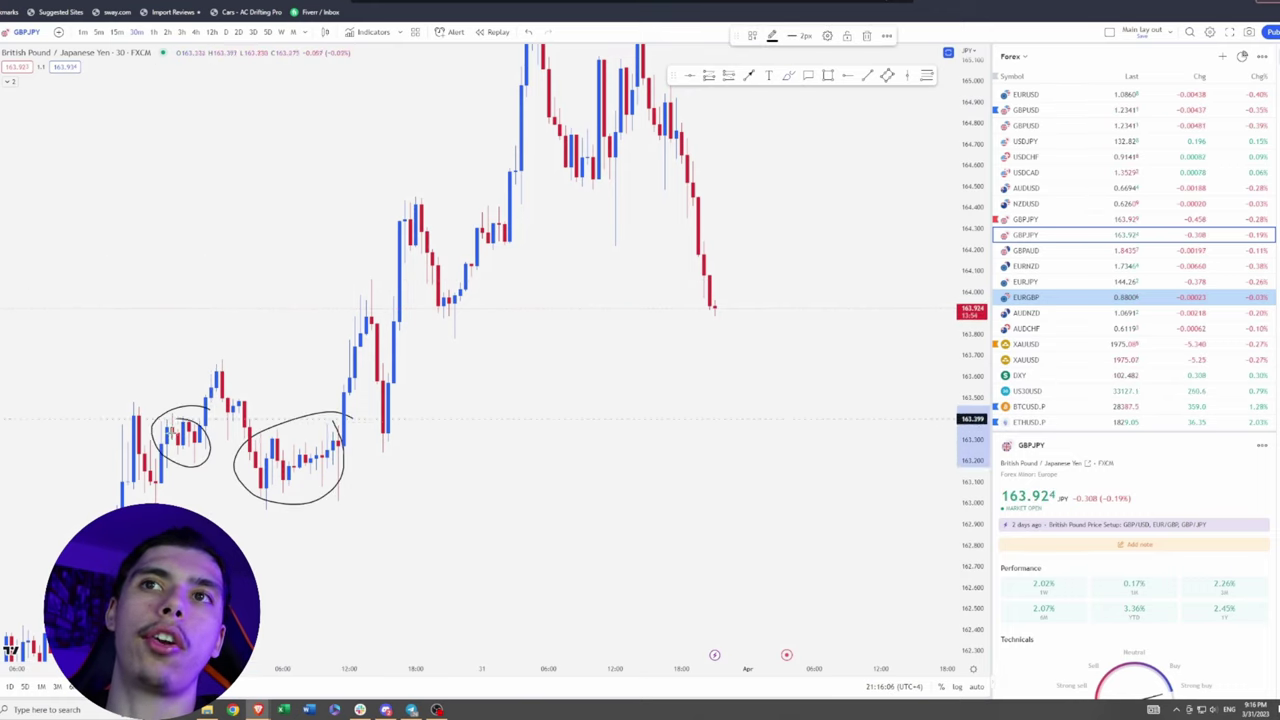
mouse_move(465, 285)
left_mouse_down()
mouse_move(410, 315)
mouse_move(465, 290)
left_mouse_up()
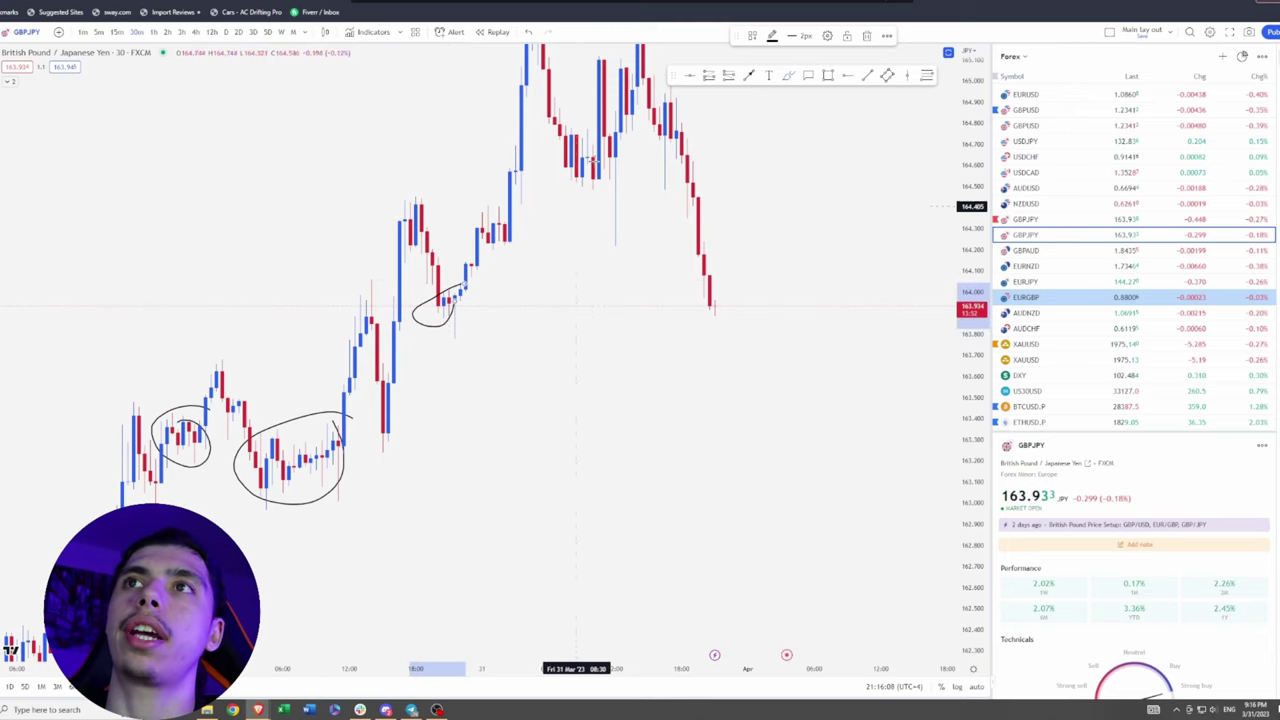
left_click_drag(592, 128, 596, 170)
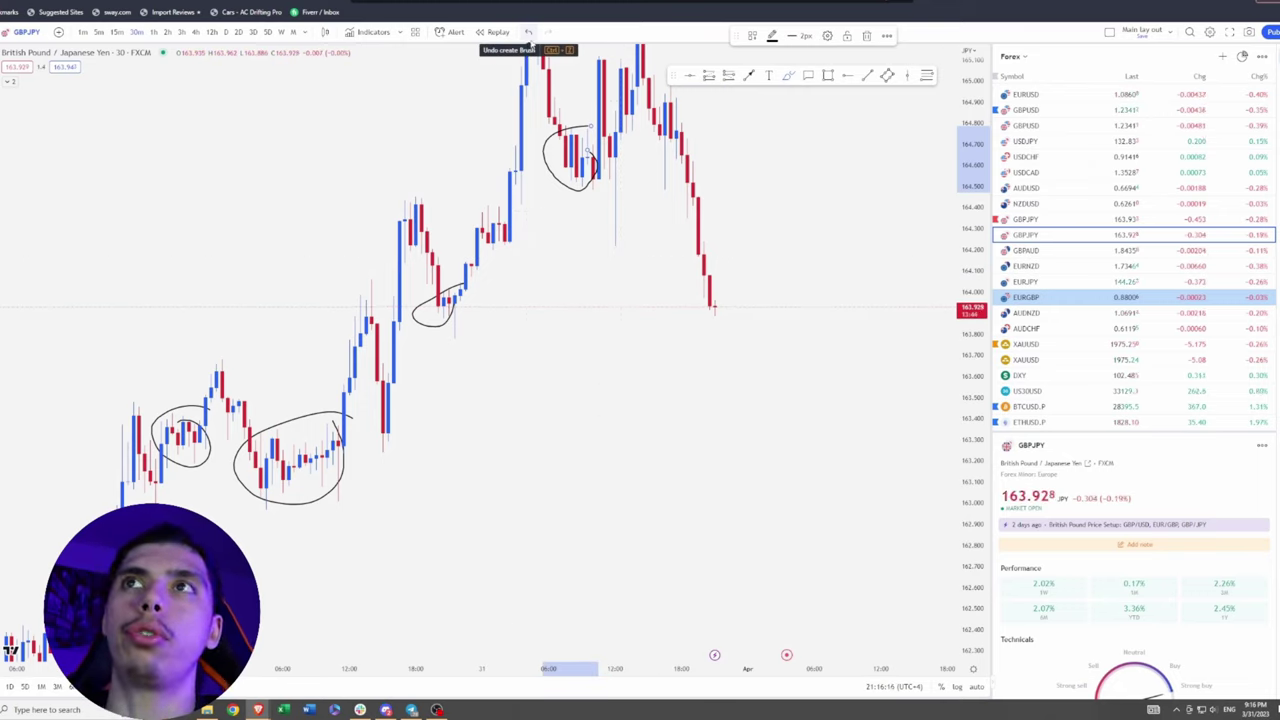
left_click(529, 32)
left_click(529, 33)
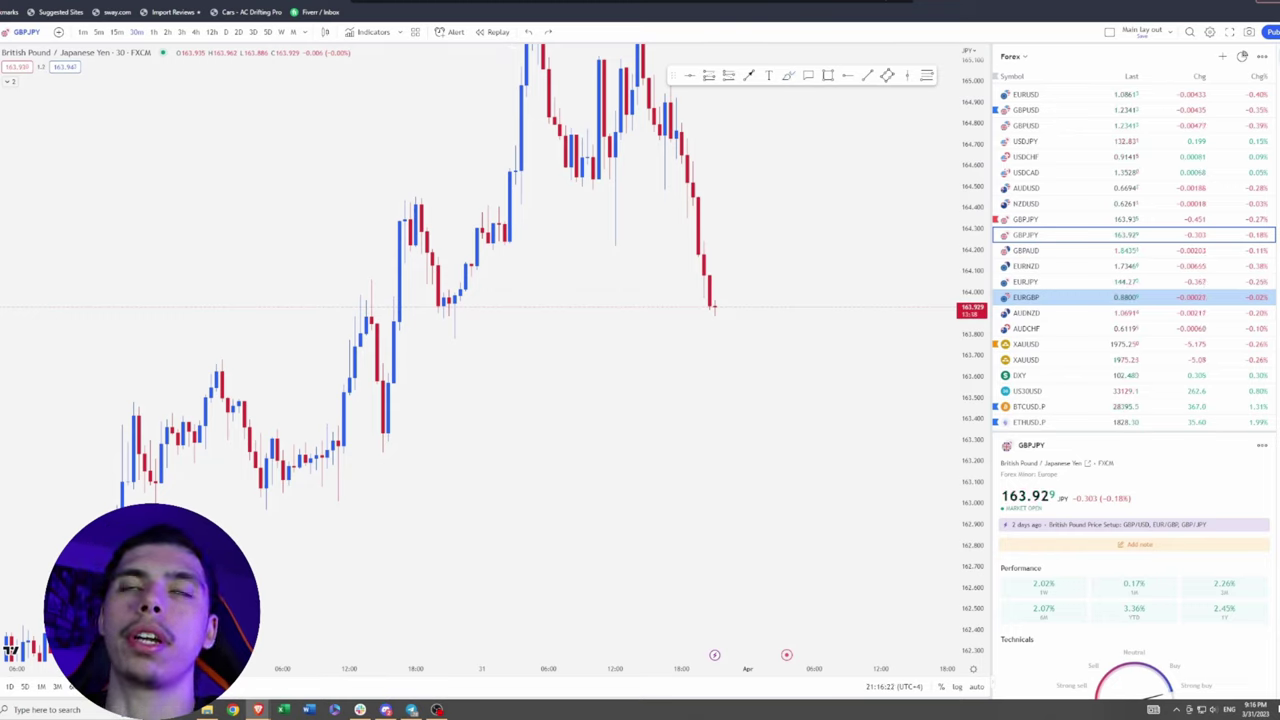
Step: Show the hidden Sessions indicator on the chart and collapse the indicator list
left_click(8, 84)
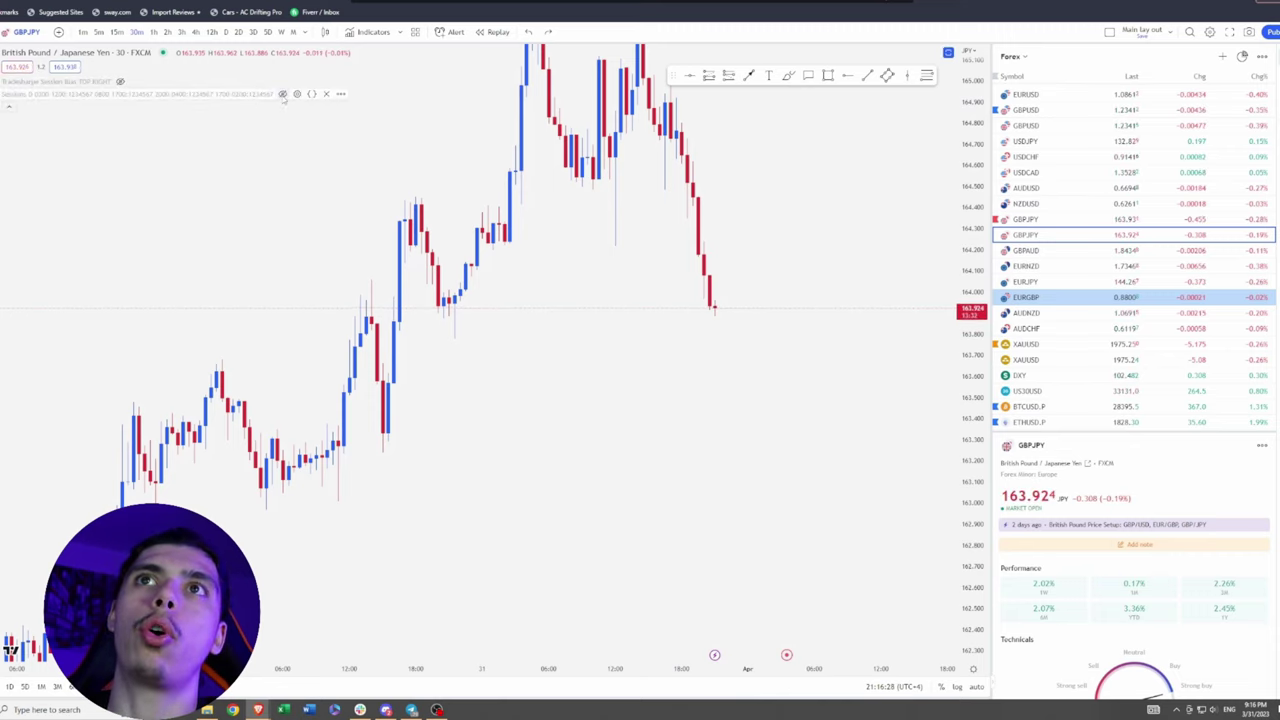
left_click(283, 94)
left_click(2, 57)
scroll(708, 204, "up", 6)
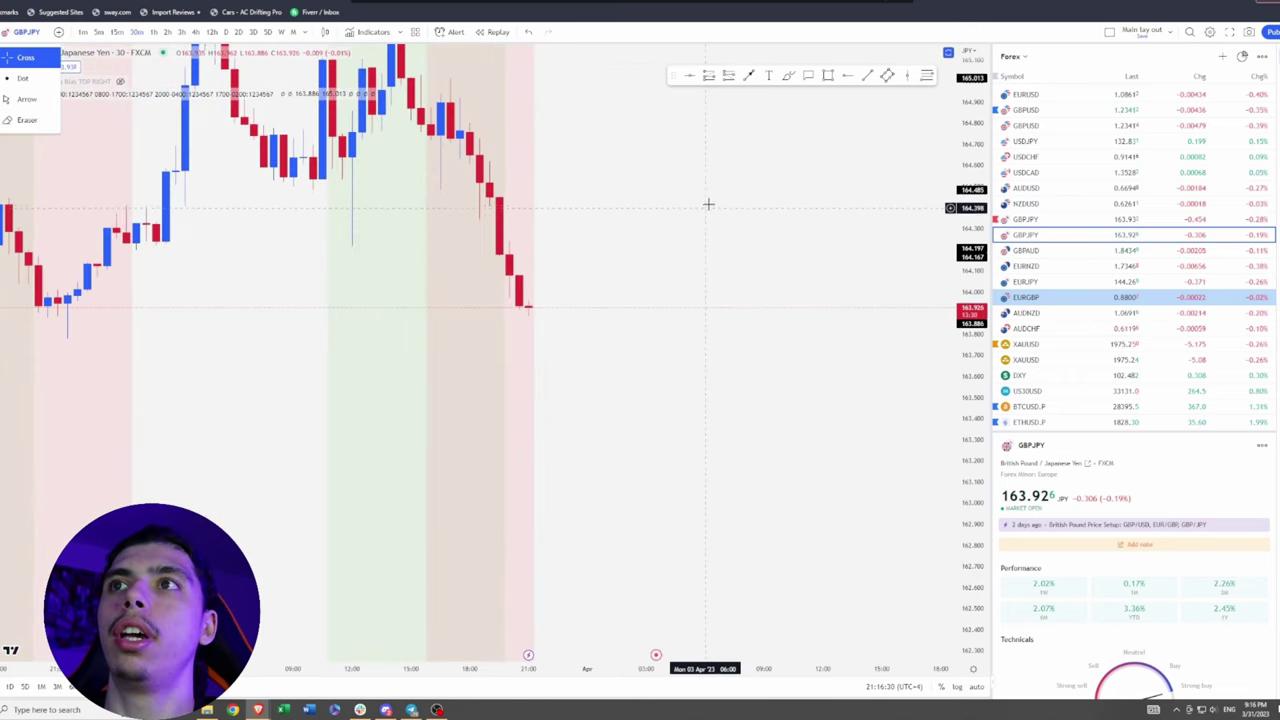
left_click_drag(738, 208, 860, 381)
left_click(9, 106)
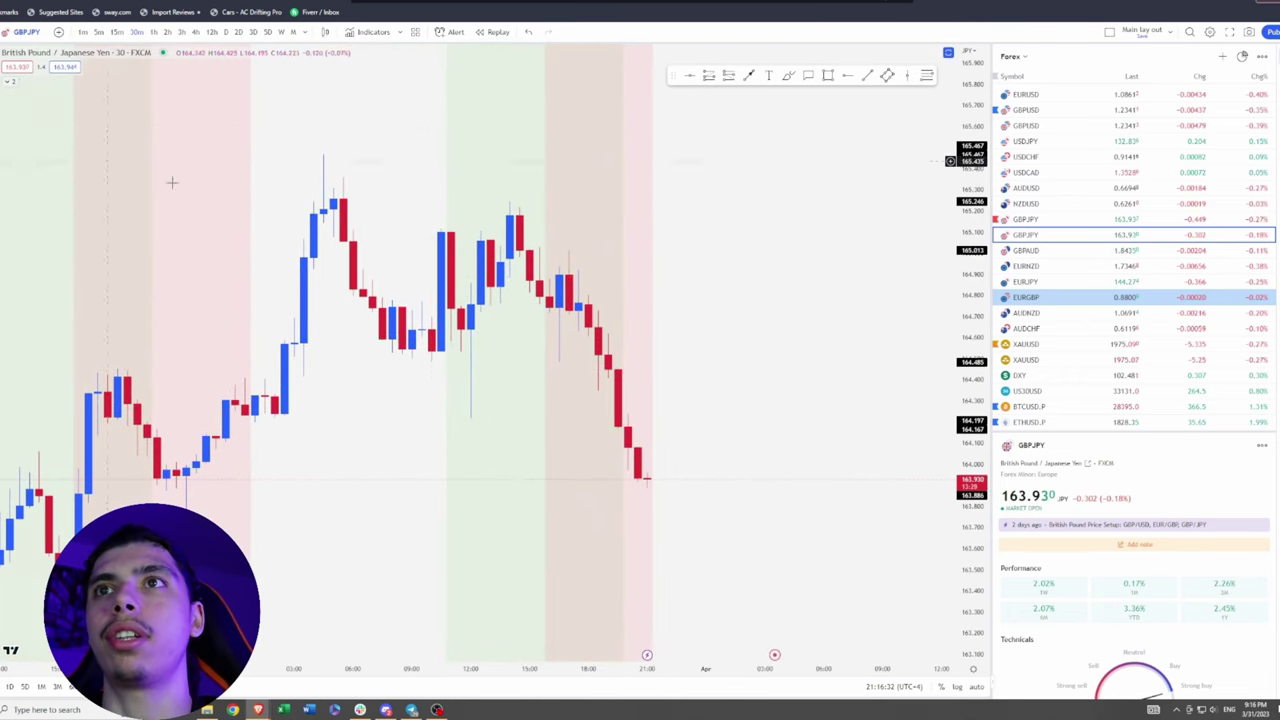
Step: Brush a small arrow beside the 31 March 12:00 candle and a large circle around the green session's candles, undoing each
scroll(420, 220, "down", 2)
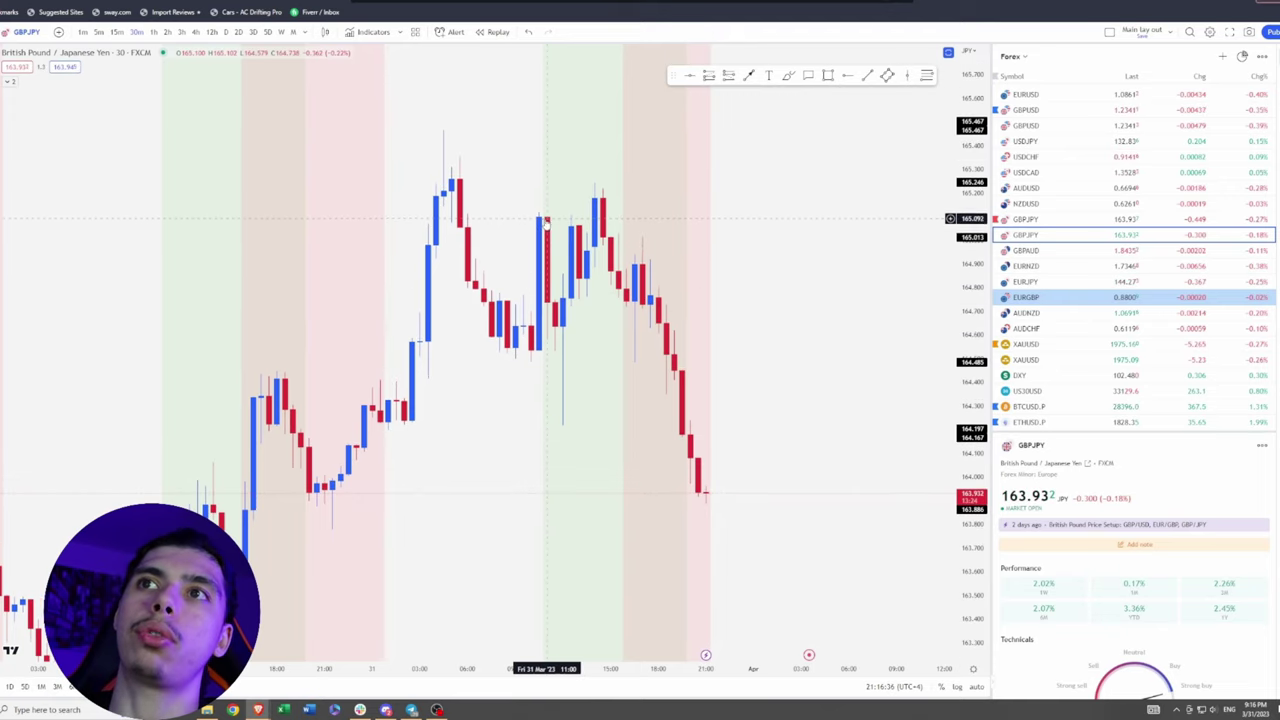
left_click_drag(546, 222, 375, 224)
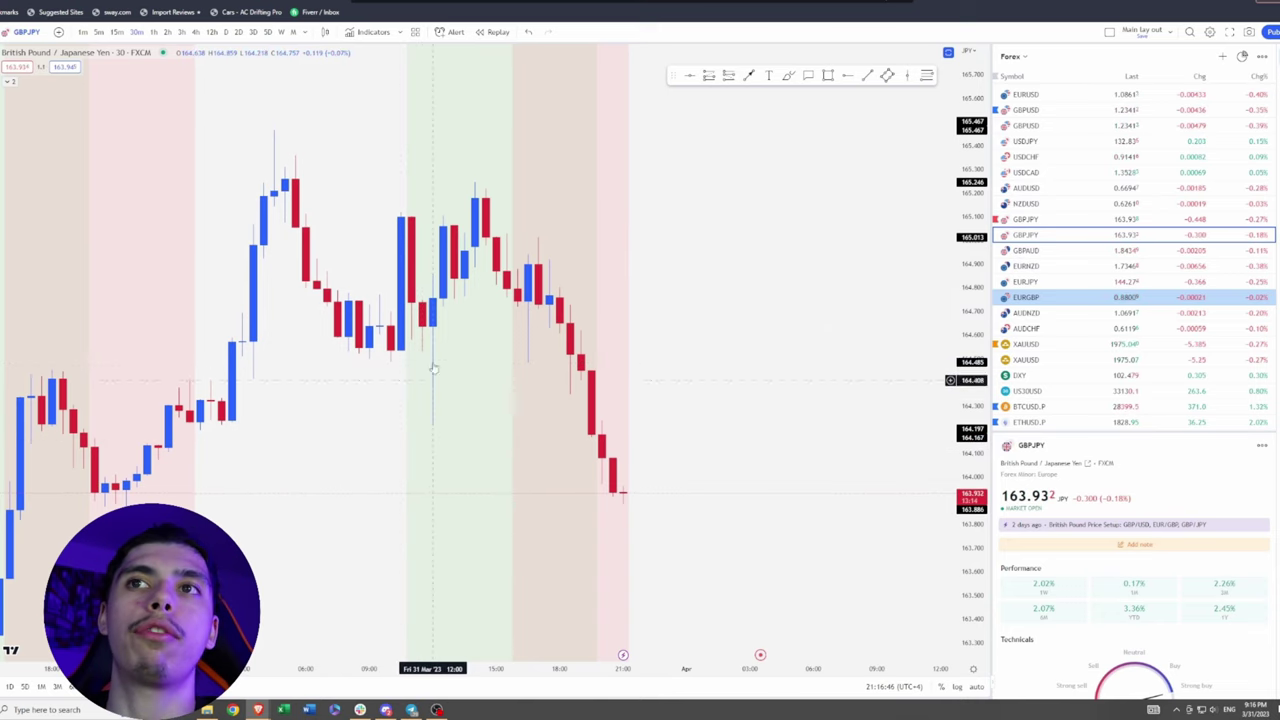
left_click_drag(242, 430, 257, 425)
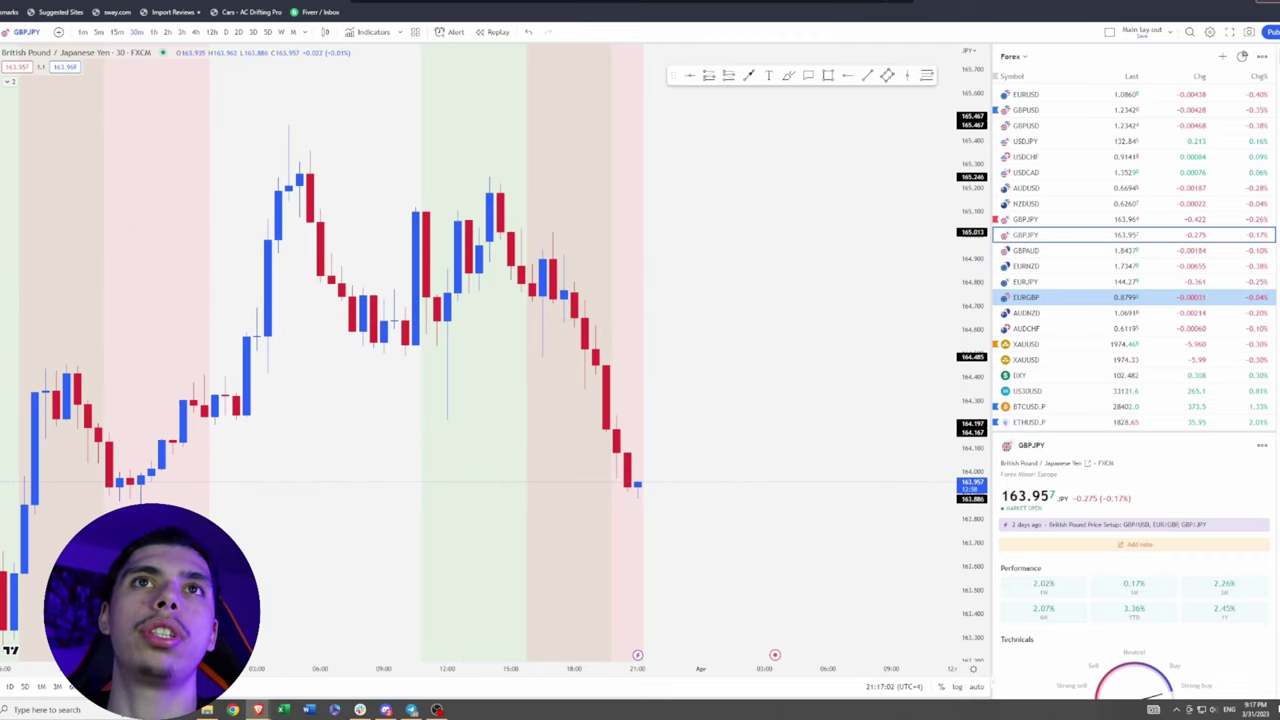
mouse_move(437, 291)
left_mouse_down()
mouse_move(457, 283)
mouse_move(437, 273)
mouse_move(463, 268)
mouse_move(437, 269)
left_mouse_up()
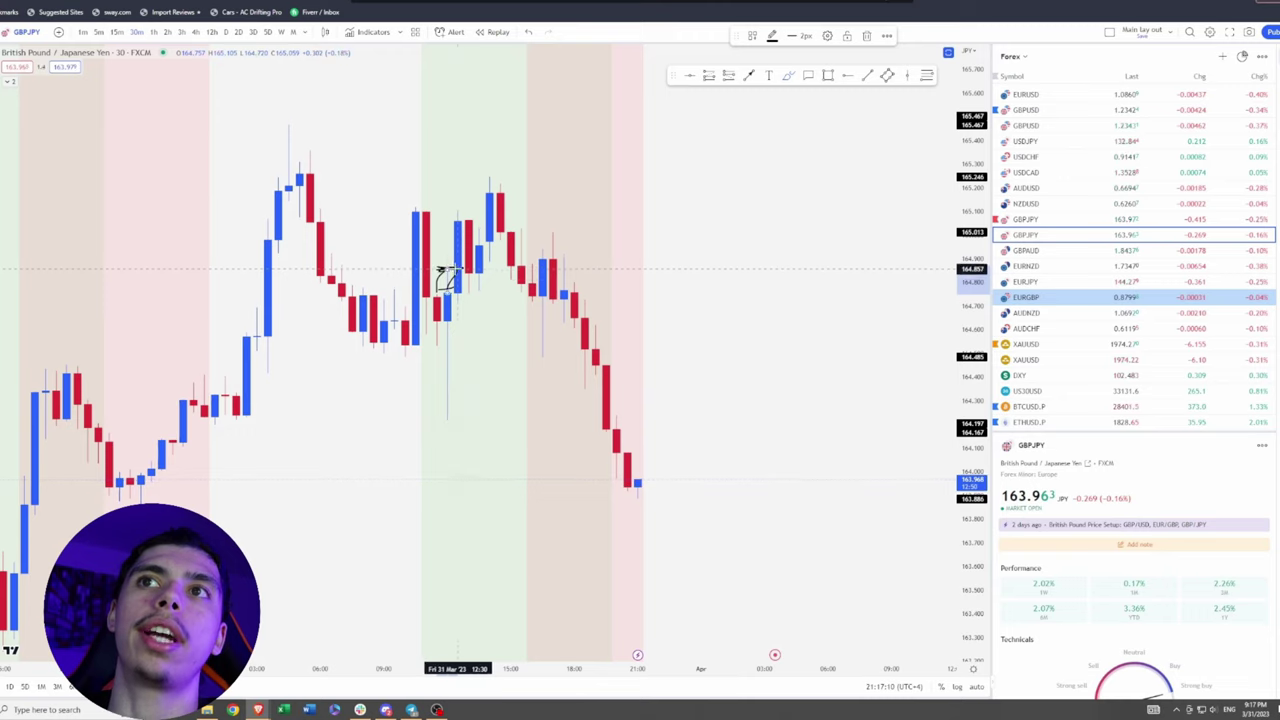
left_click(526, 36)
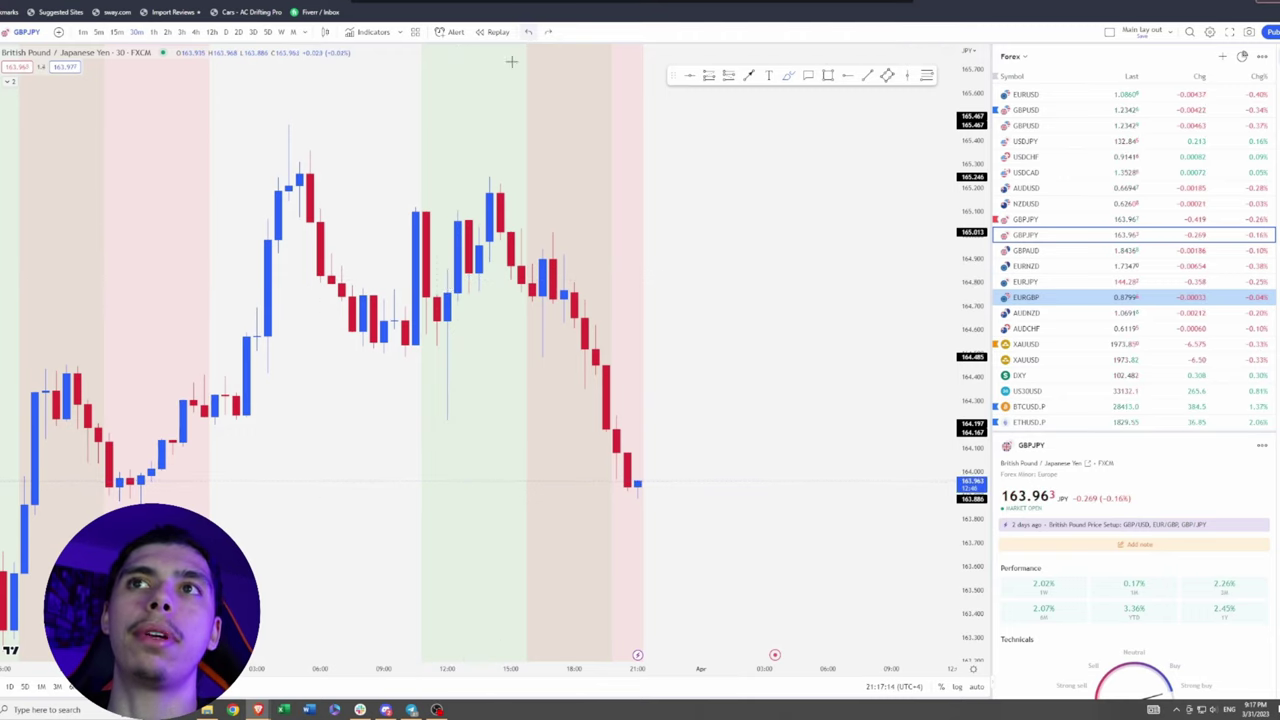
left_click_drag(465, 131, 457, 170)
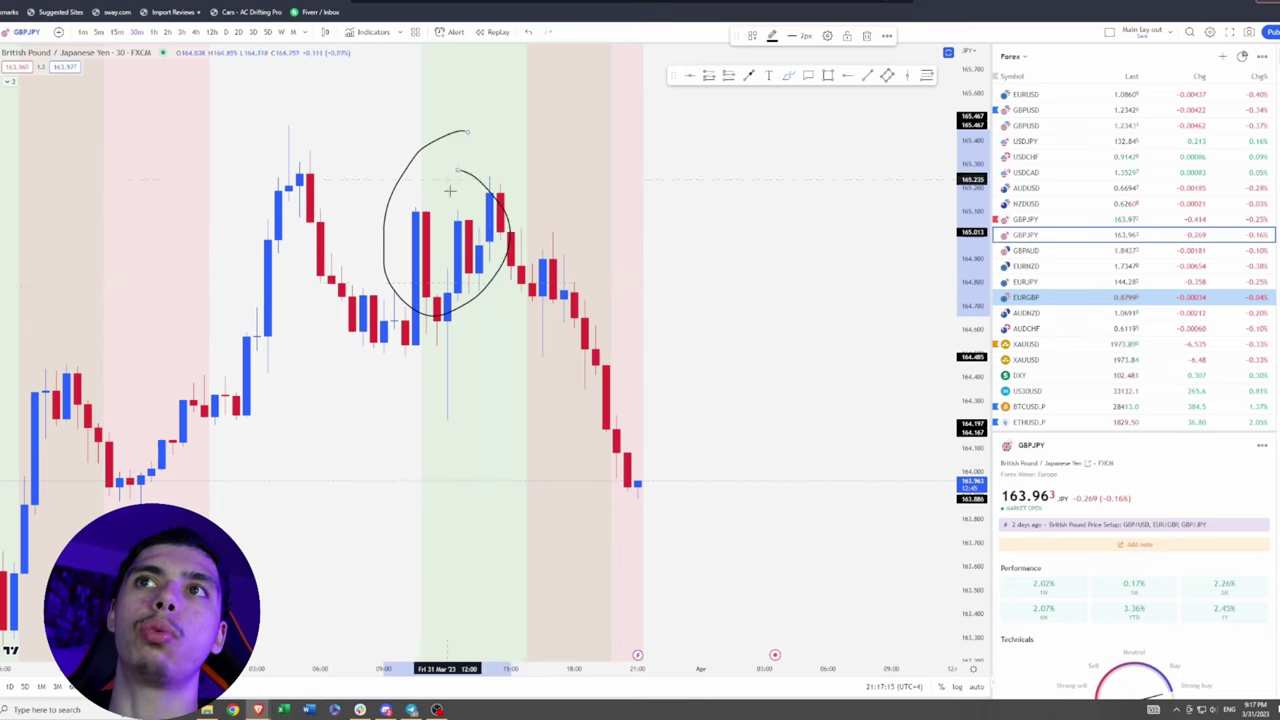
left_click(527, 32)
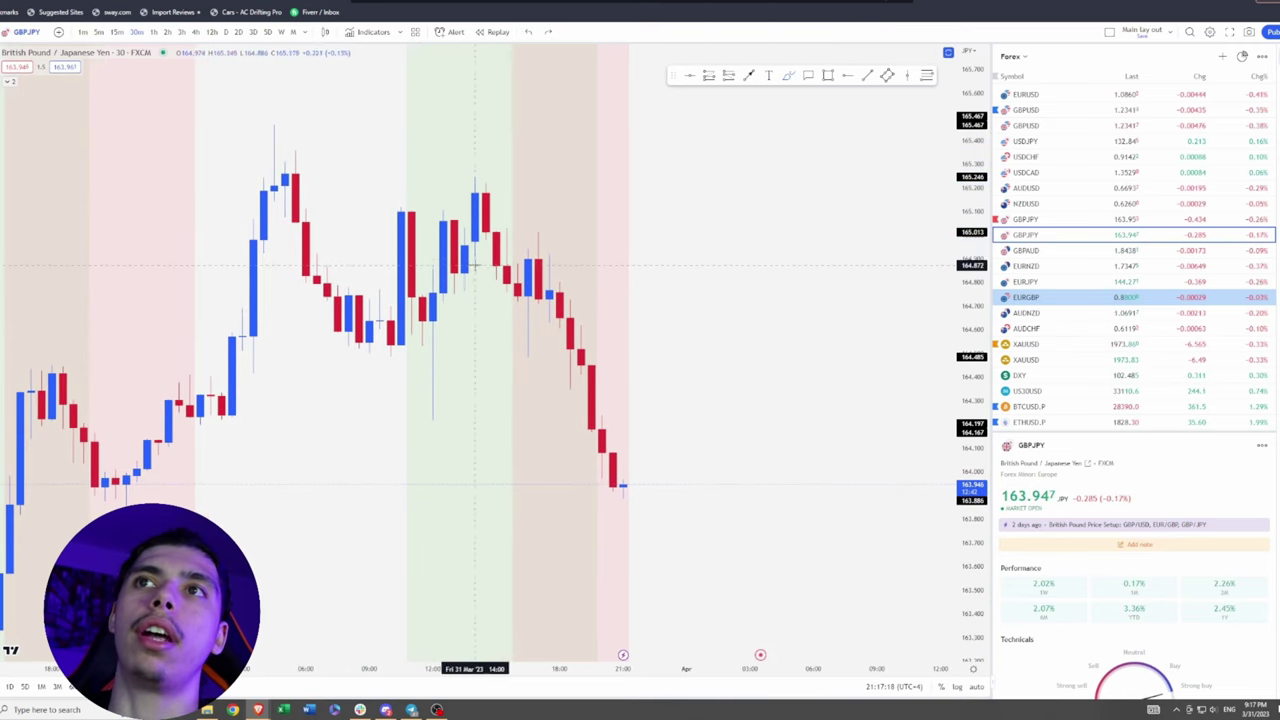
Step: Circle the 31 March candles around the change from the green session, trace the decline after them, and undo both strokes
mouse_move(518, 196)
left_mouse_down()
mouse_move(557, 262)
mouse_move(535, 198)
mouse_move(516, 194)
left_mouse_up()
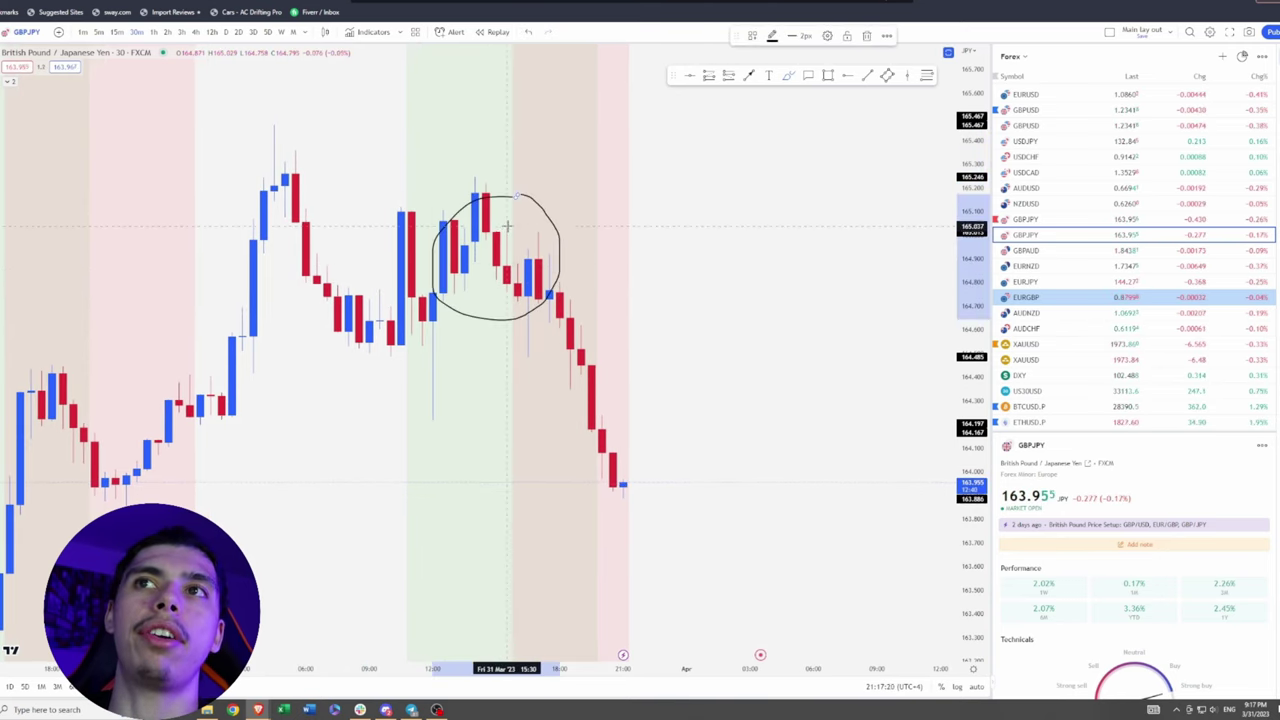
left_click_drag(558, 298, 622, 515)
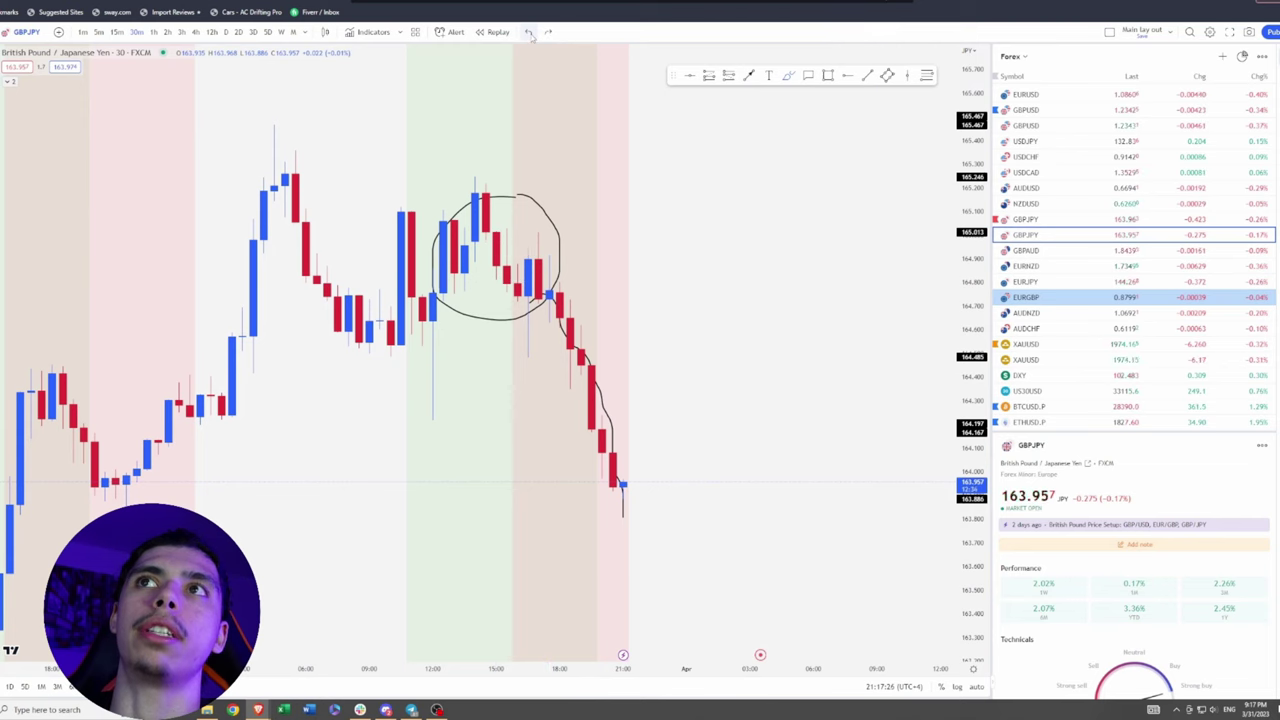
key("ctrl+z")
key("ctrl+z")
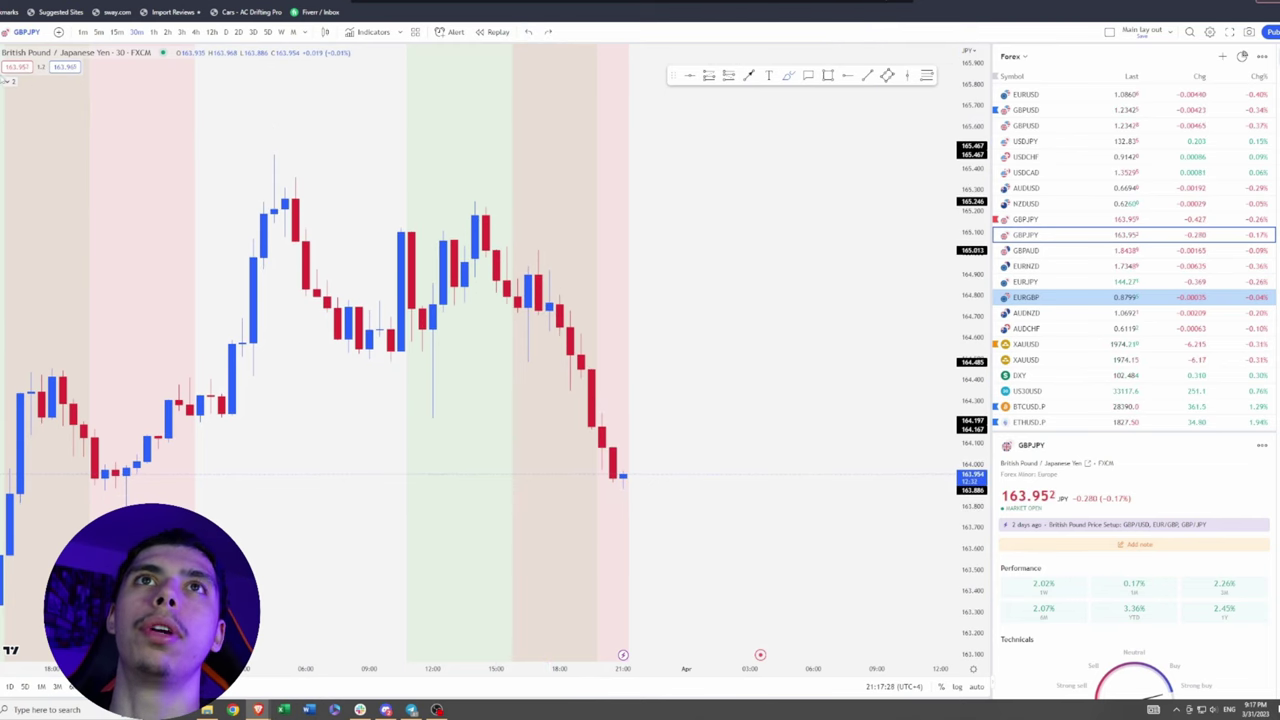
Step: Circle the 30 March consolidation and its breakout candles, and mark the rally's upper wicks with short horizontal strokes
left_click_drag(263, 160, 753, 88)
left_click_drag(731, 434, 733, 322)
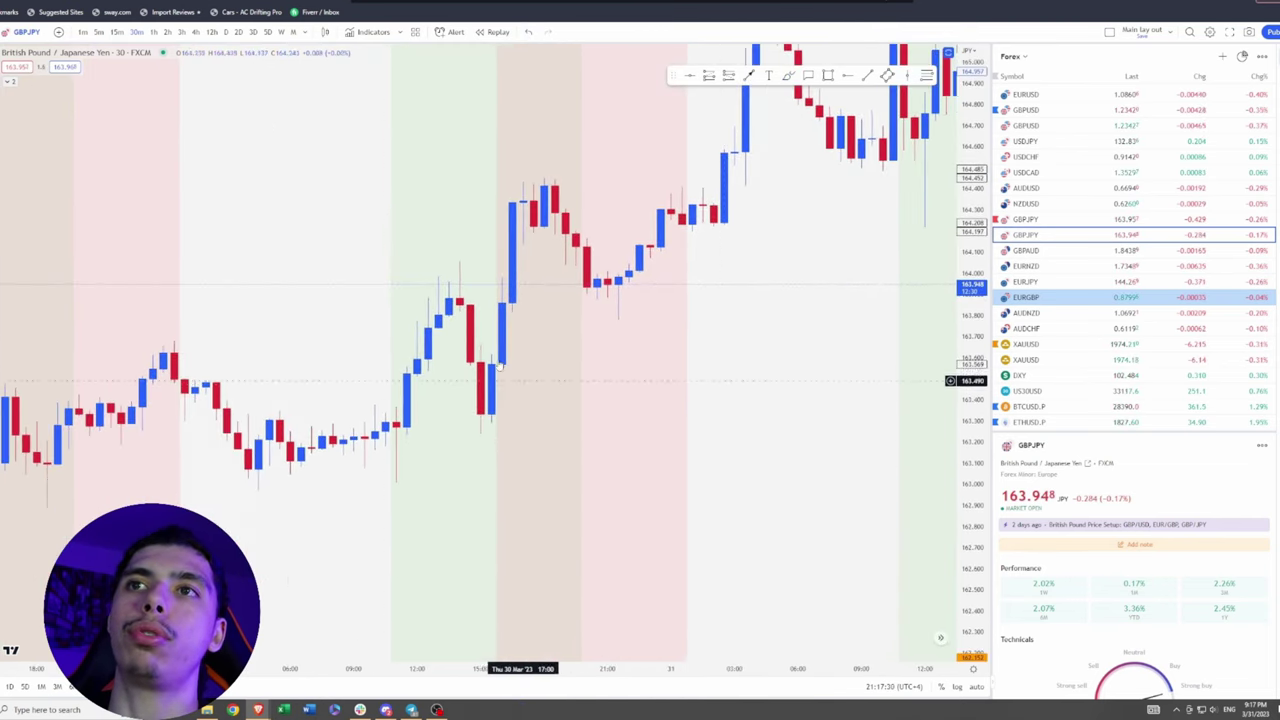
left_click_drag(283, 382, 291, 350)
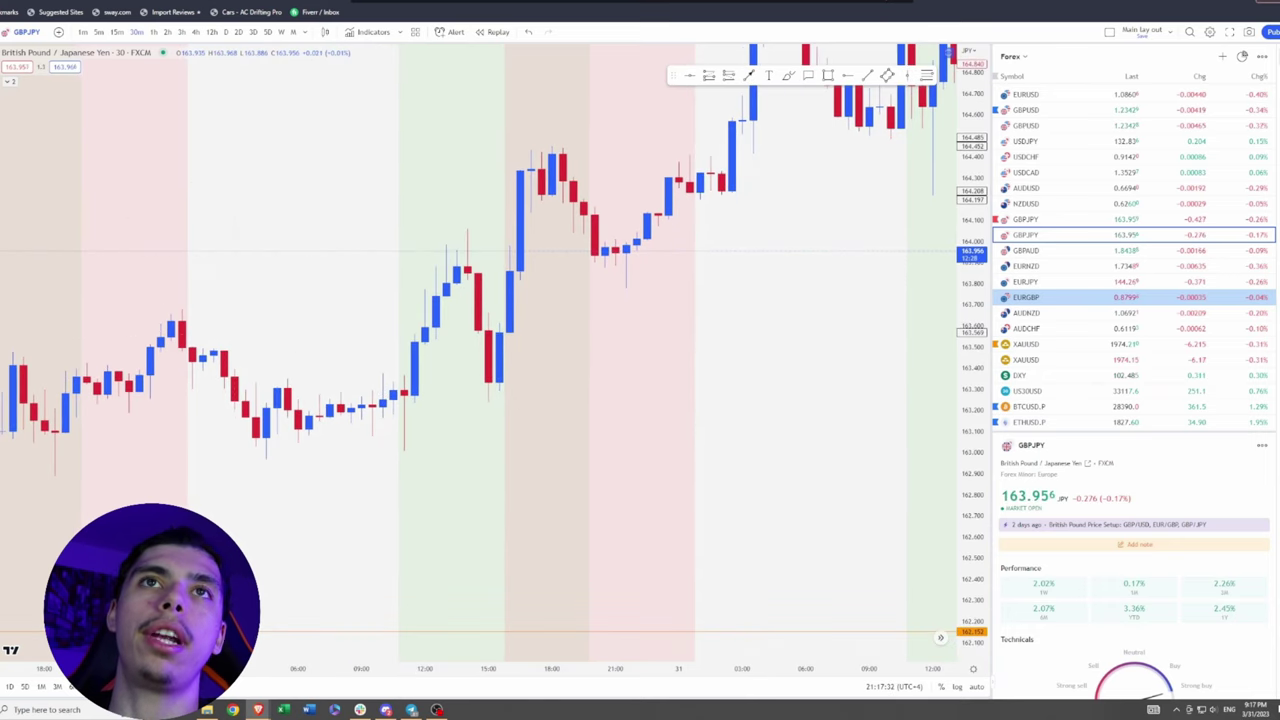
mouse_move(233, 388)
left_mouse_down()
mouse_move(372, 376)
mouse_move(403, 394)
mouse_move(238, 395)
left_mouse_up()
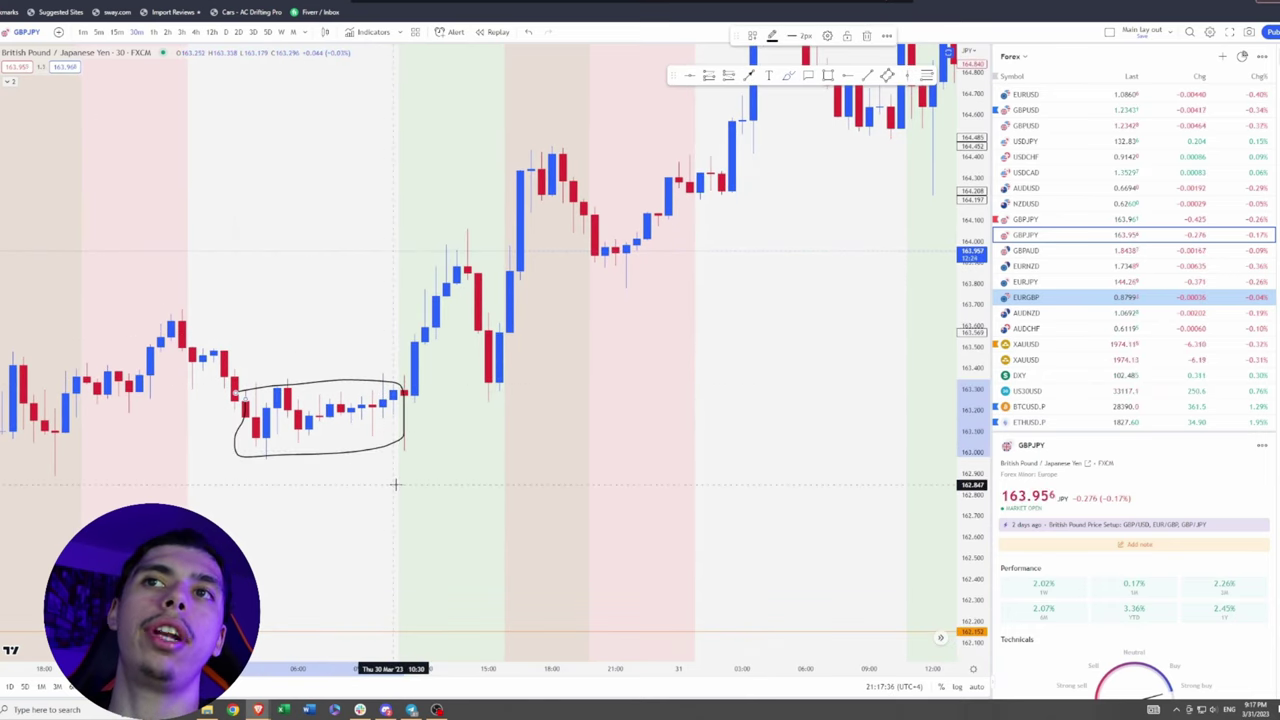
mouse_move(383, 368)
left_mouse_down()
mouse_move(434, 385)
mouse_move(414, 312)
mouse_move(446, 261)
left_mouse_up()
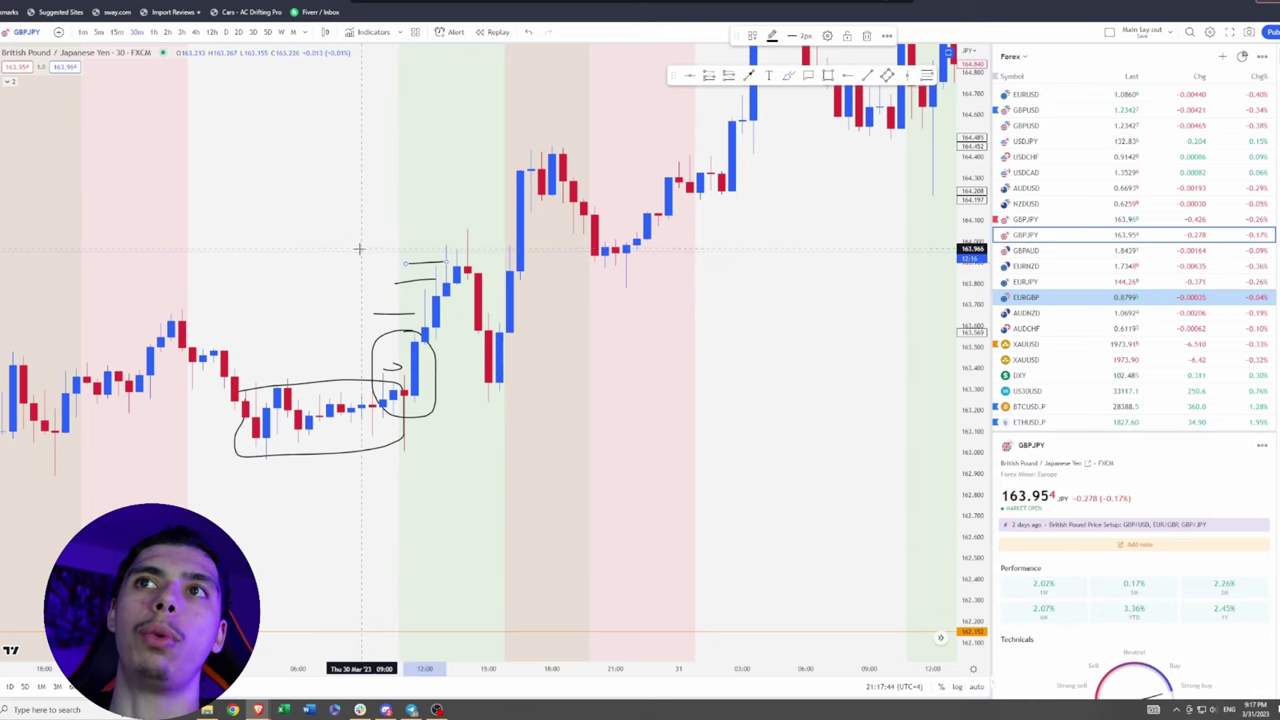
scroll(300, 285, "down", 3)
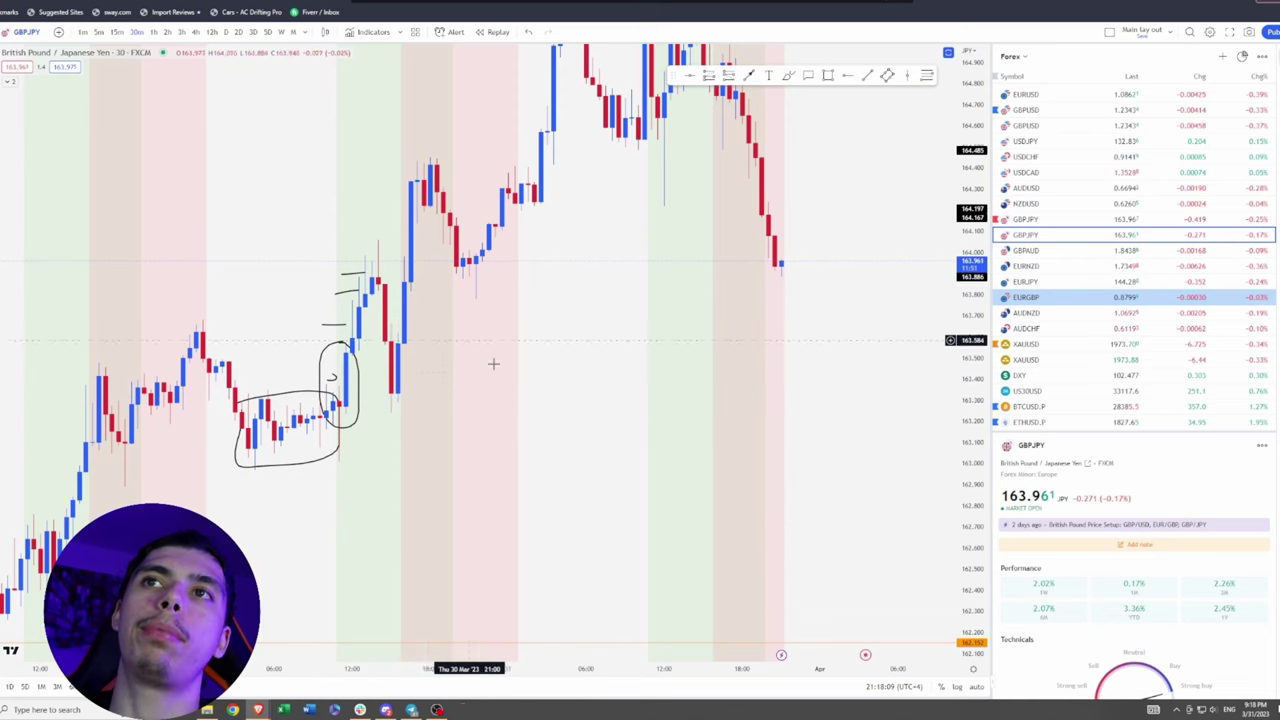
Step: Circle the 29 March candles with the long upper wick just before the green session
left_click_drag(626, 371, 686, 357)
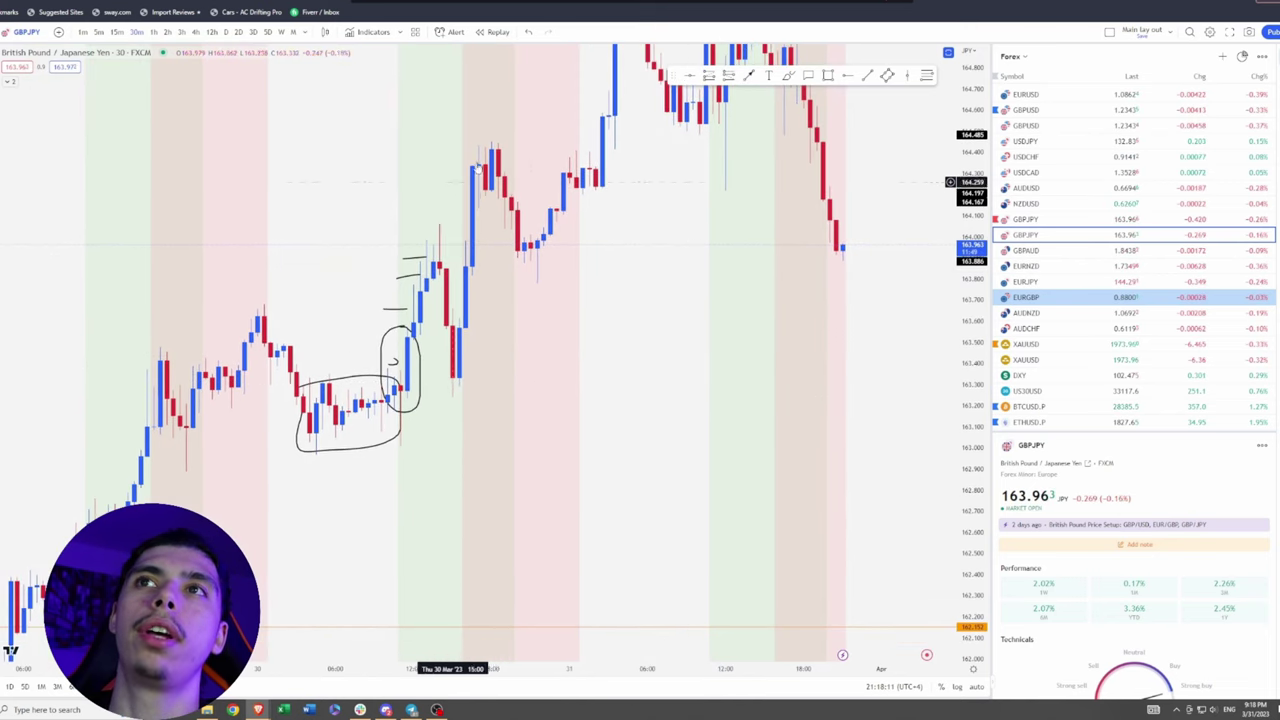
left_click_drag(295, 335, 800, 306)
scroll(783, 363, "up", 3)
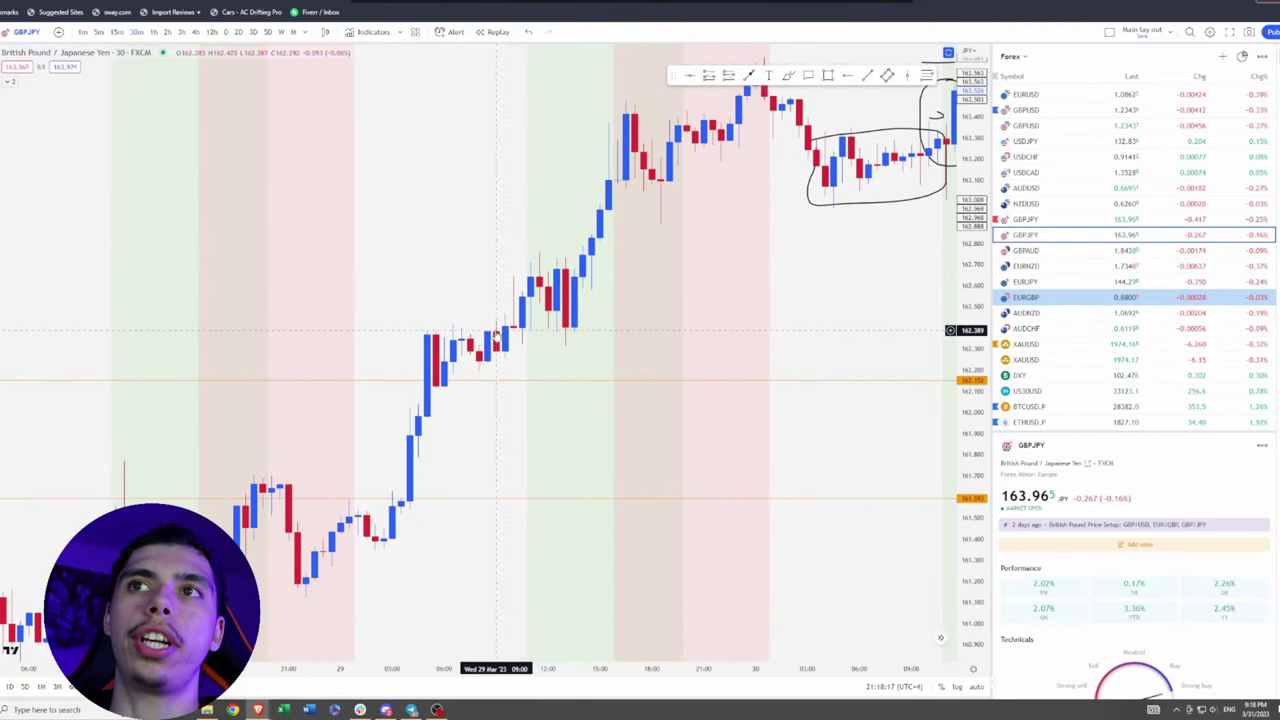
scroll(691, 357, "up", 5)
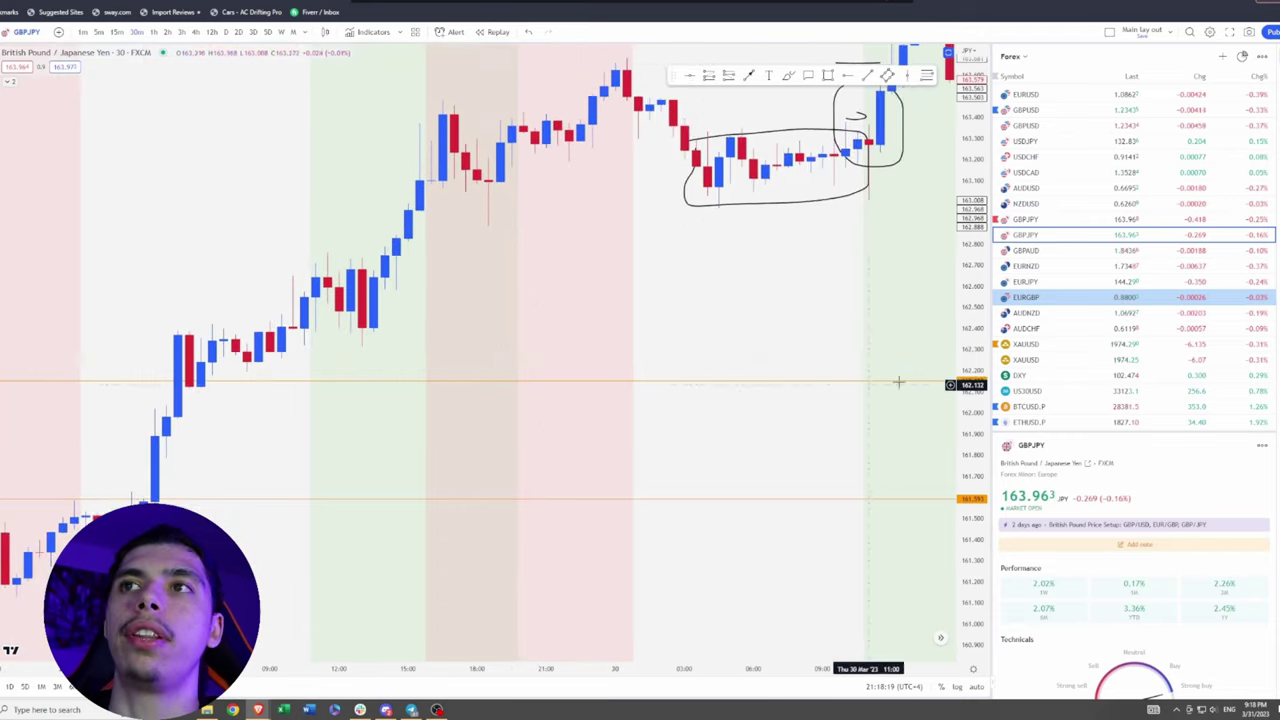
left_click_drag(968, 368, 944, 200)
left_click_drag(157, 274, 253, 306)
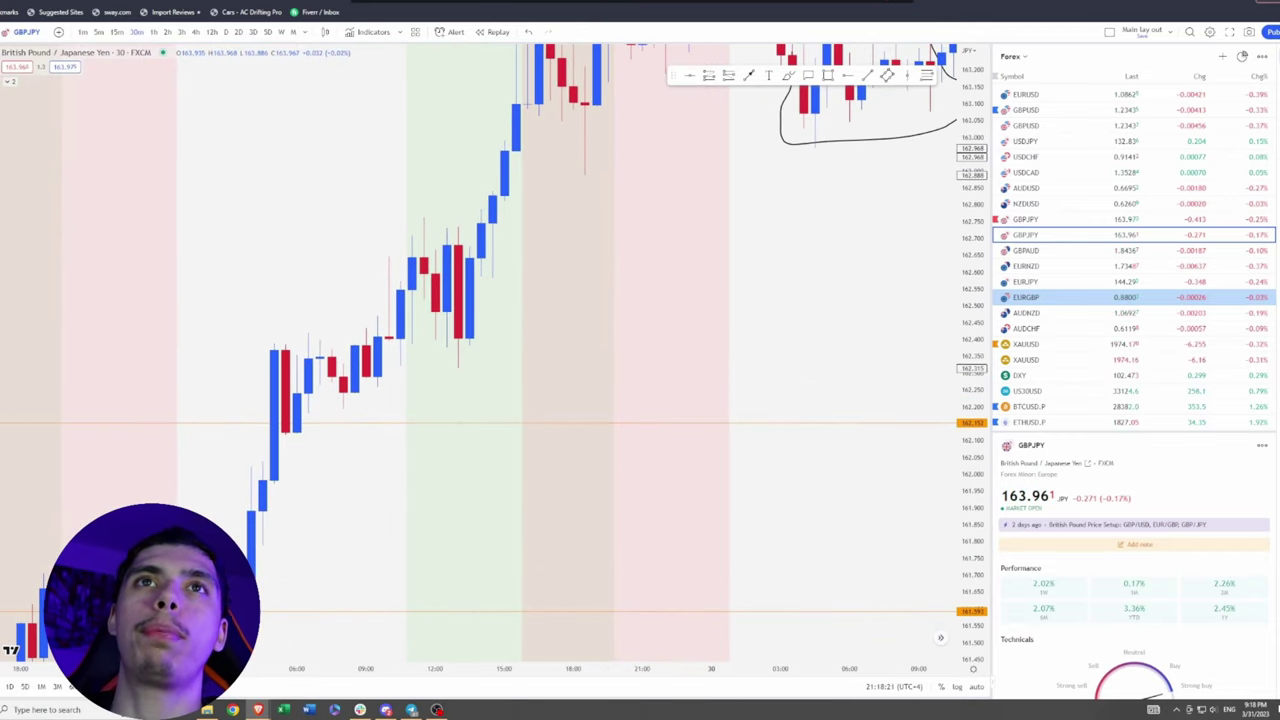
mouse_move(398, 248)
left_mouse_down()
mouse_move(352, 322)
mouse_move(395, 335)
mouse_move(400, 295)
left_mouse_up()
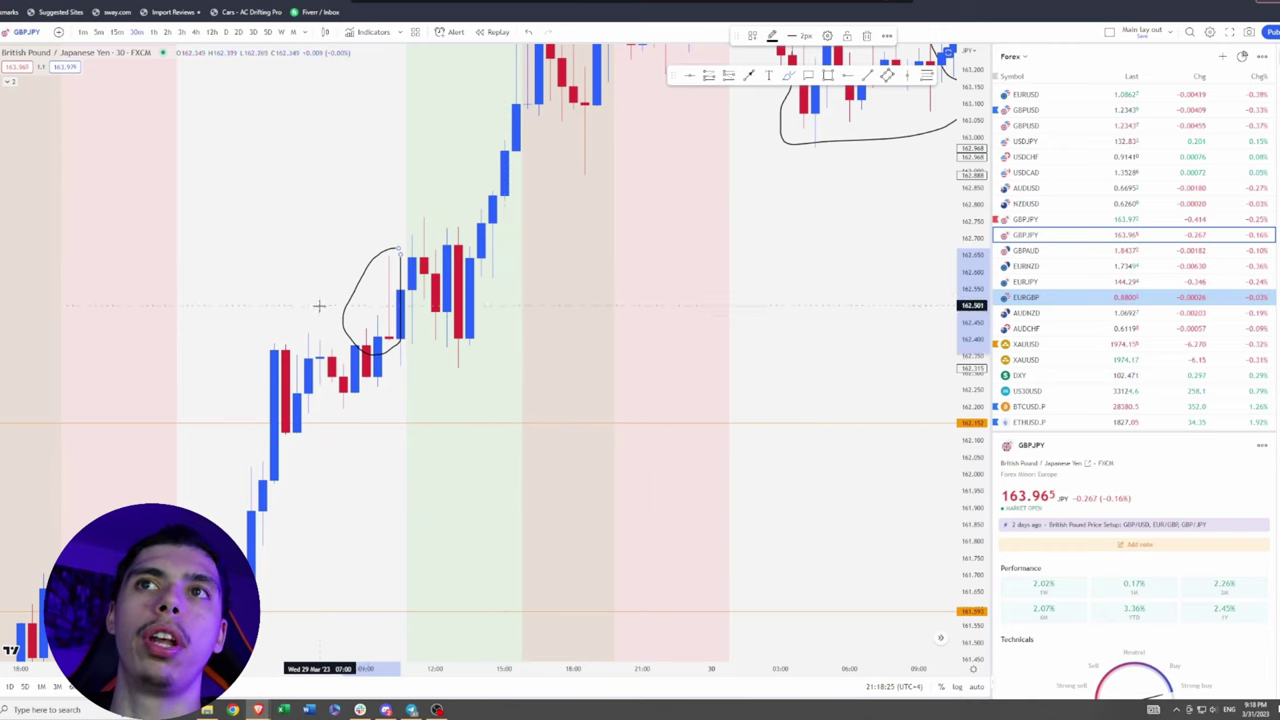
left_click_drag(319, 306, 386, 313)
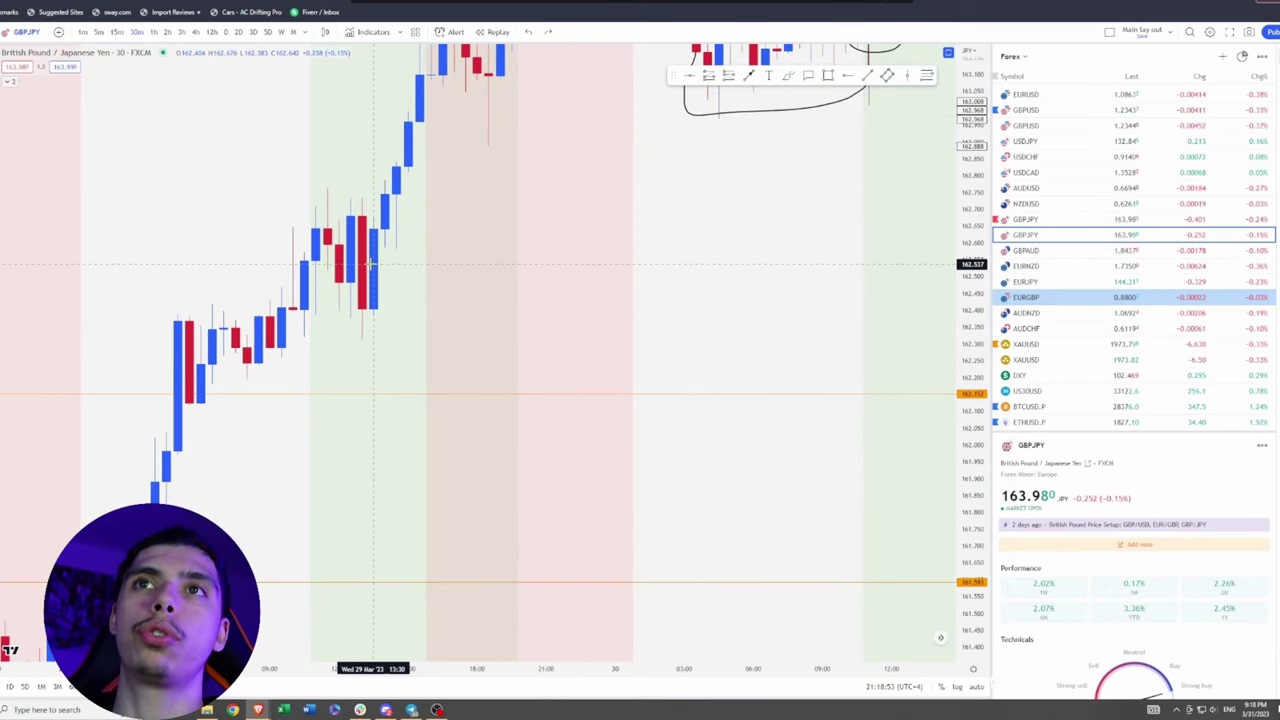
Step: Mark the upper wicks around the start of the 29 March green session with two short strokes, and undo both
scroll(371, 264, "down", 1)
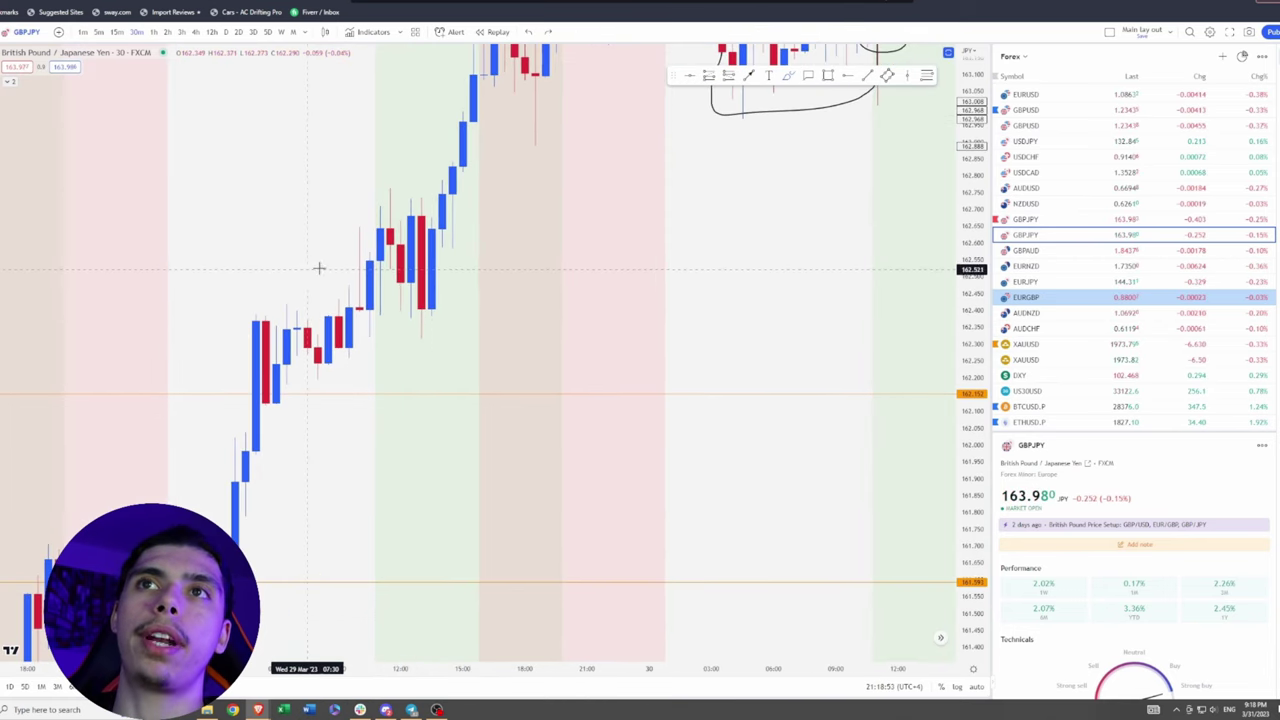
left_click_drag(340, 251, 390, 249)
left_click_drag(360, 235, 440, 216)
left_click(529, 32)
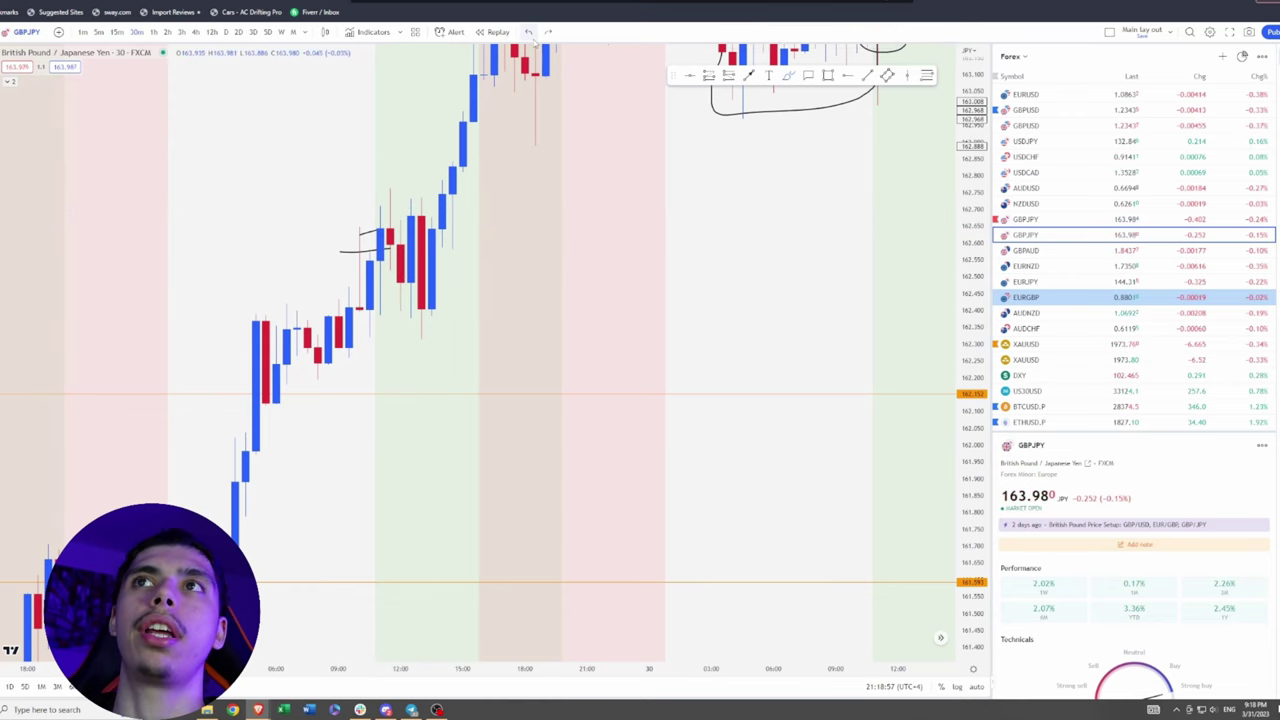
left_click(530, 33)
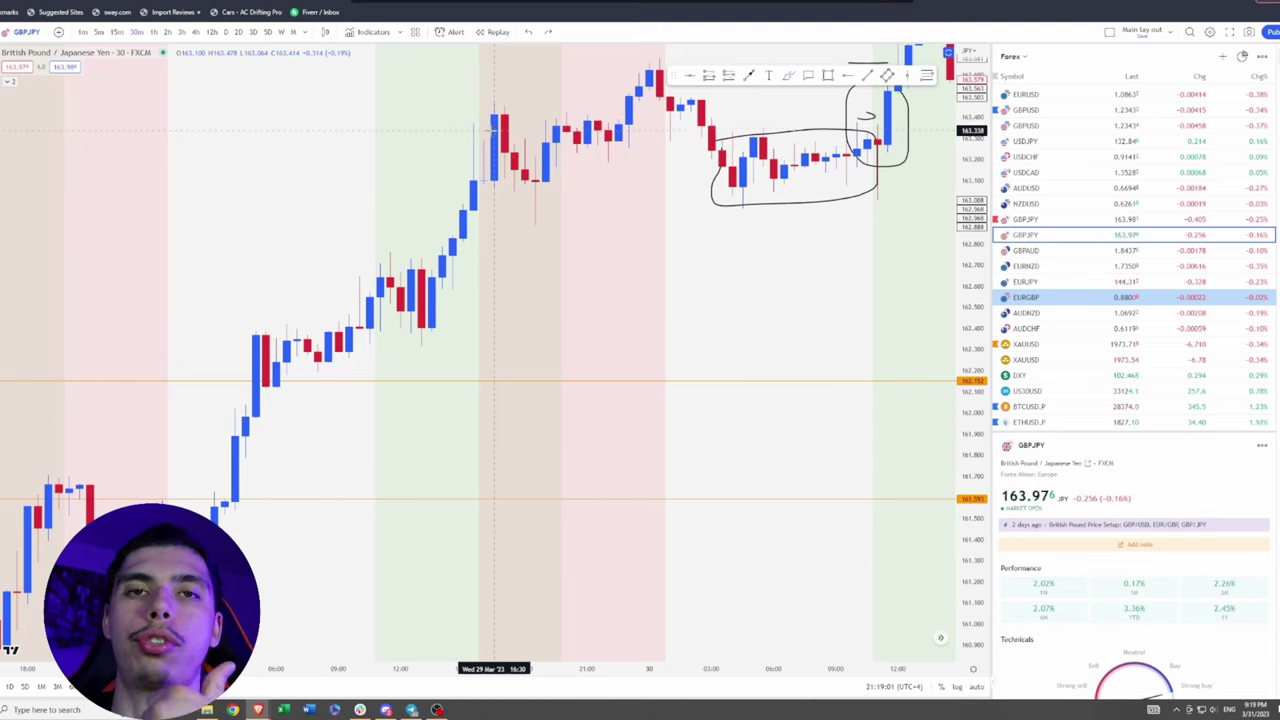
Step: Trace the 29 March green-session rally, circle the pullback wicks after it, and undo the strokes
mouse_move(370, 341)
left_mouse_down()
mouse_move(417, 212)
mouse_move(431, 230)
left_mouse_up()
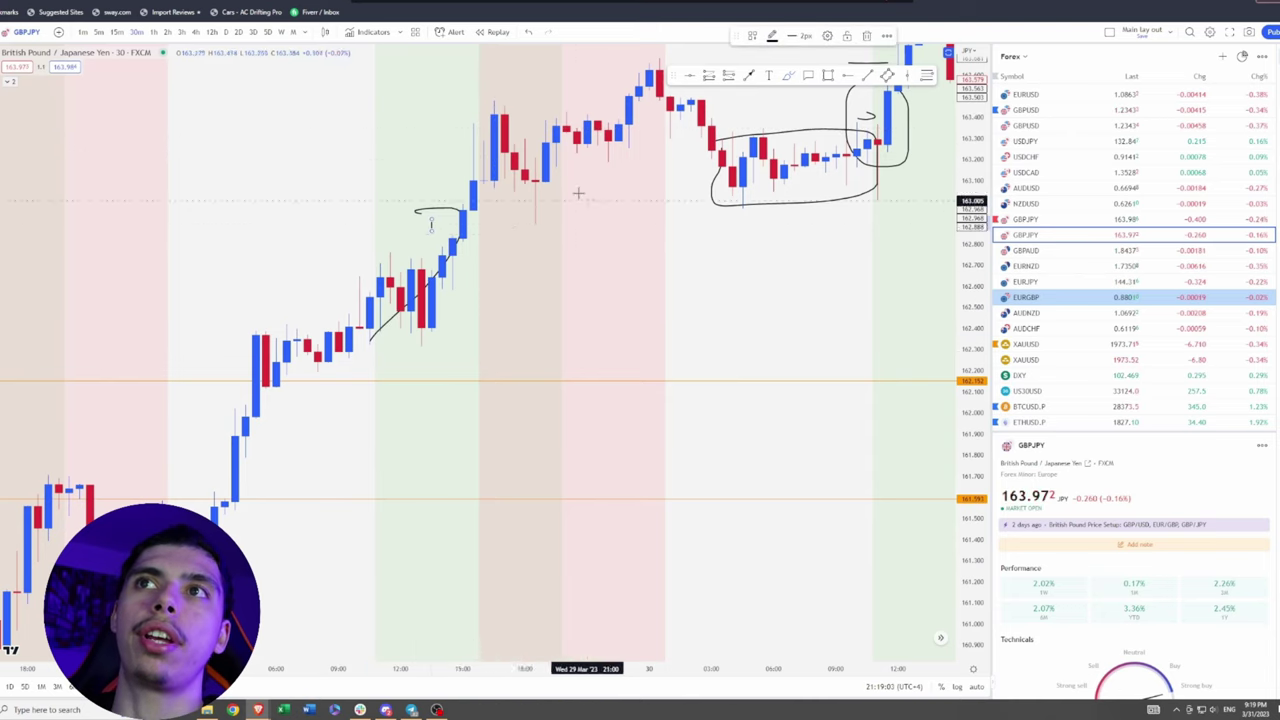
left_click_drag(562, 188, 566, 192)
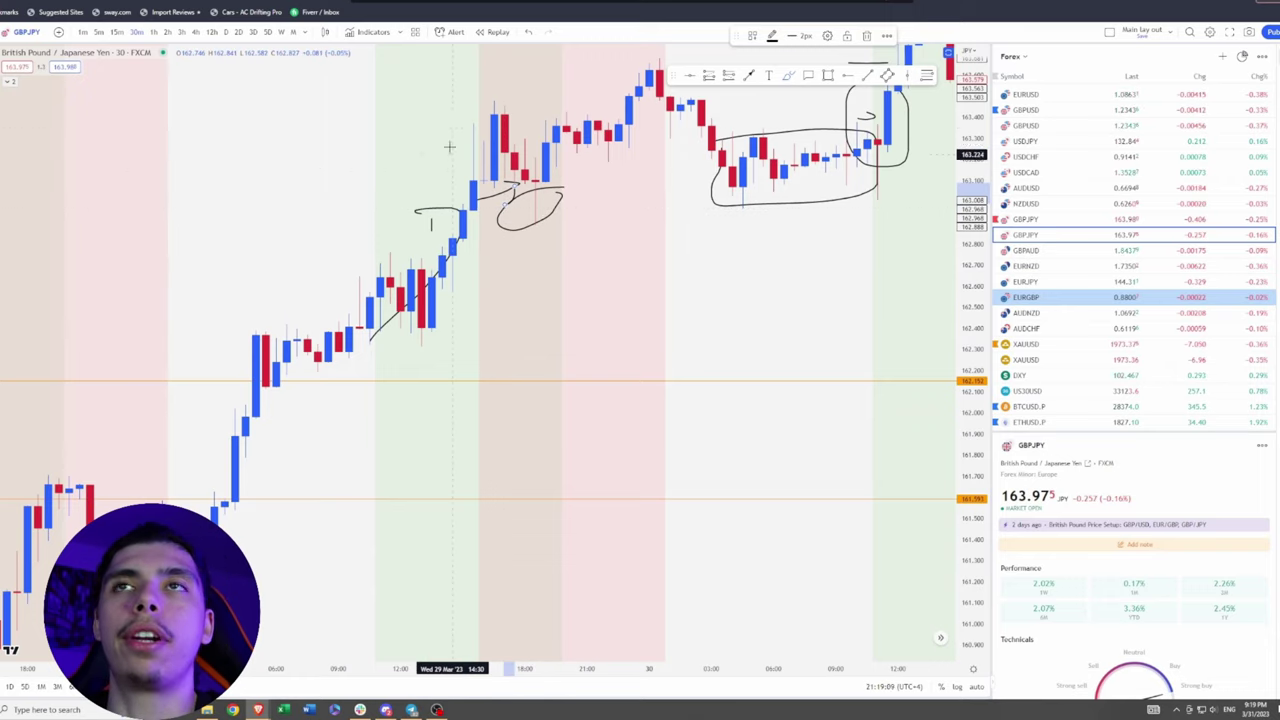
left_click(529, 33)
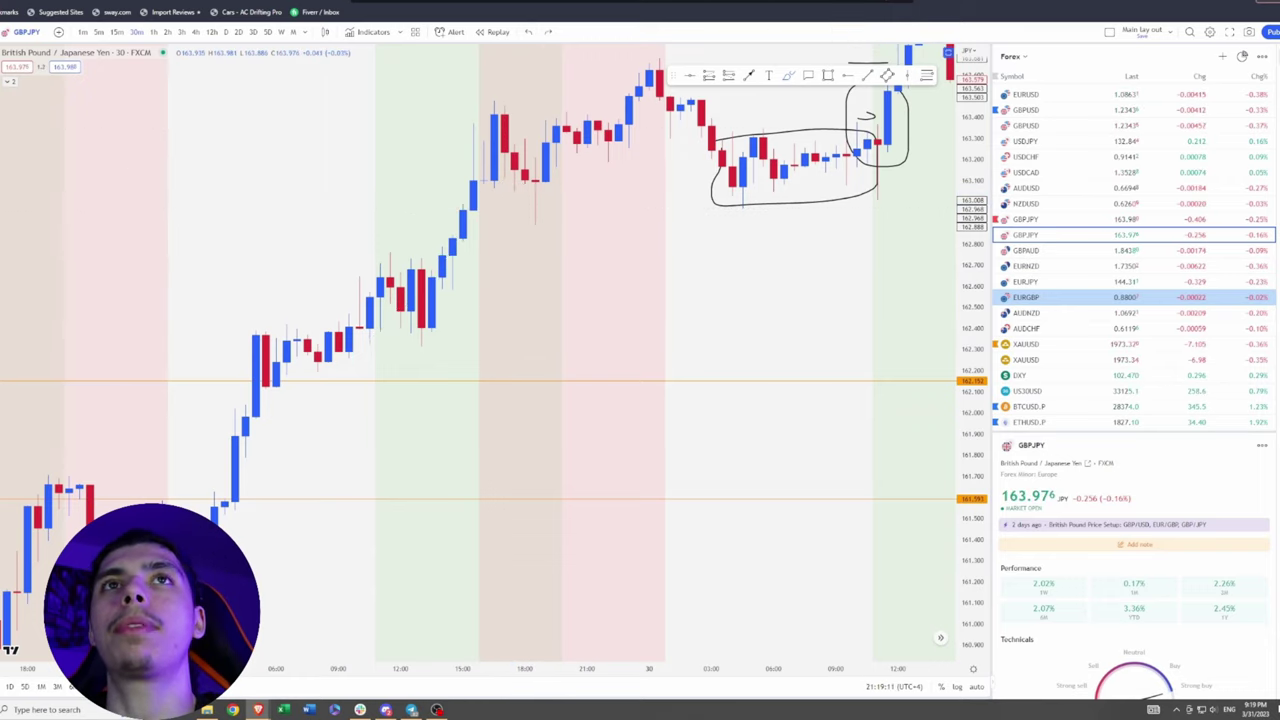
Step: Remove all drawings from the GBPJPY chart
left_click_drag(709, 250, 478, 385)
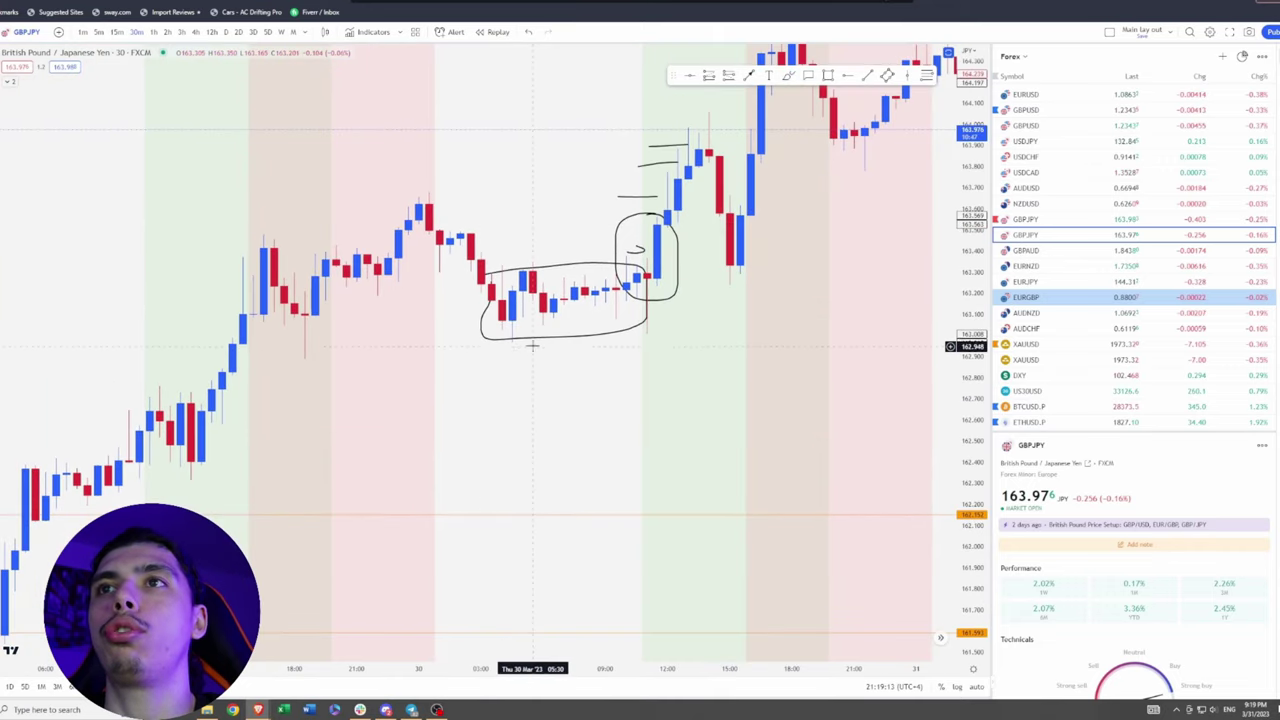
right_click(528, 193)
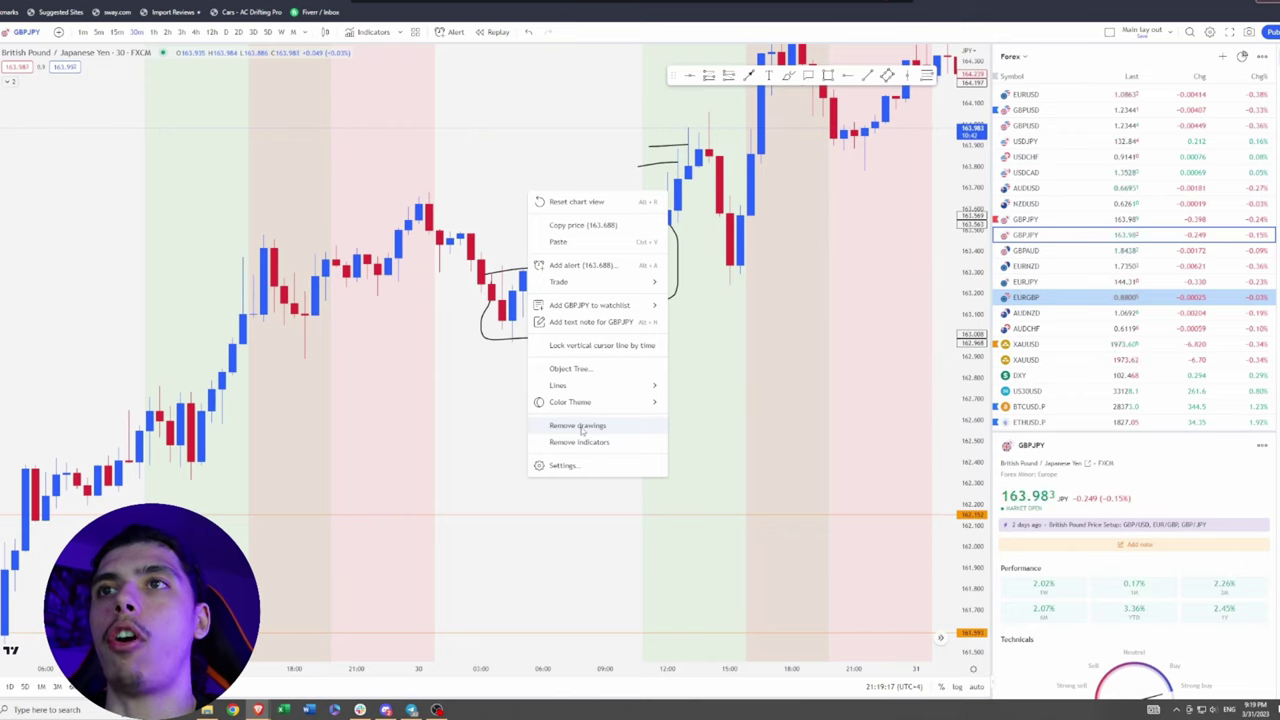
left_click(582, 430)
left_click_drag(584, 417, 427, 478)
left_click_drag(840, 316, 736, 356)
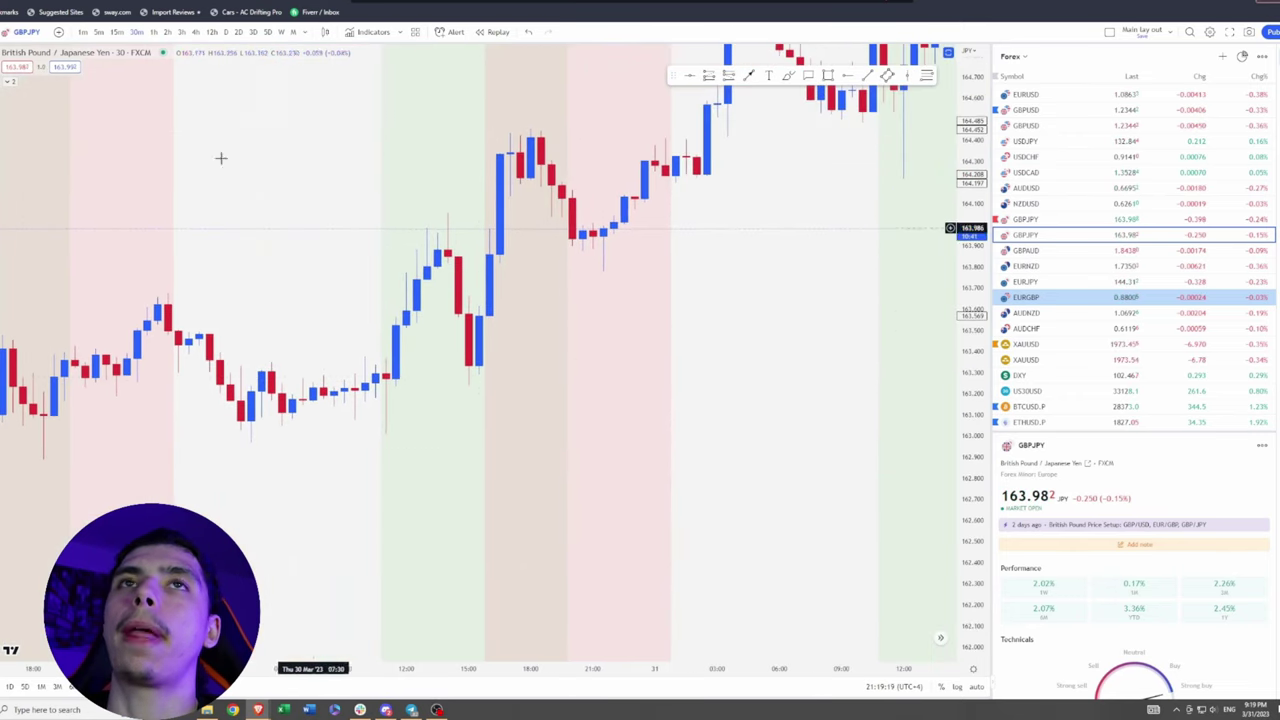
Step: Hide the Sessions indicator and switch the GBPJPY chart to the daily timeframe
left_click(7, 82)
left_click(283, 95)
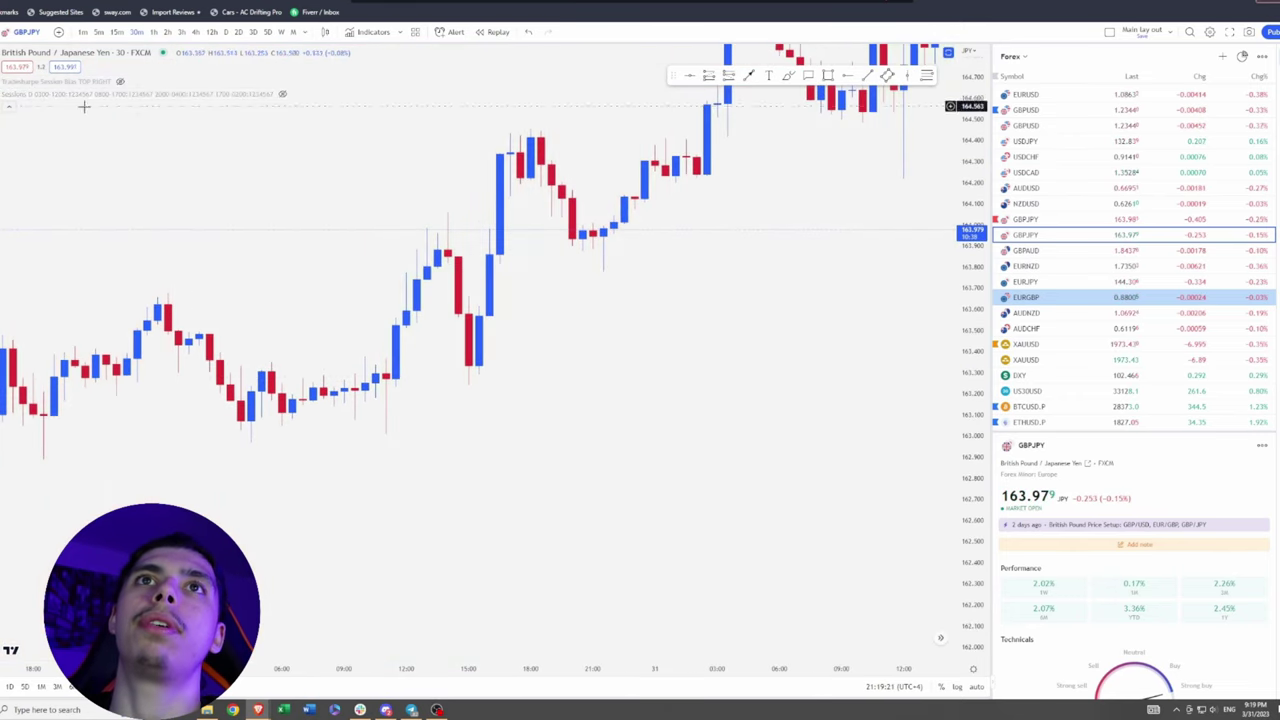
left_click(227, 32)
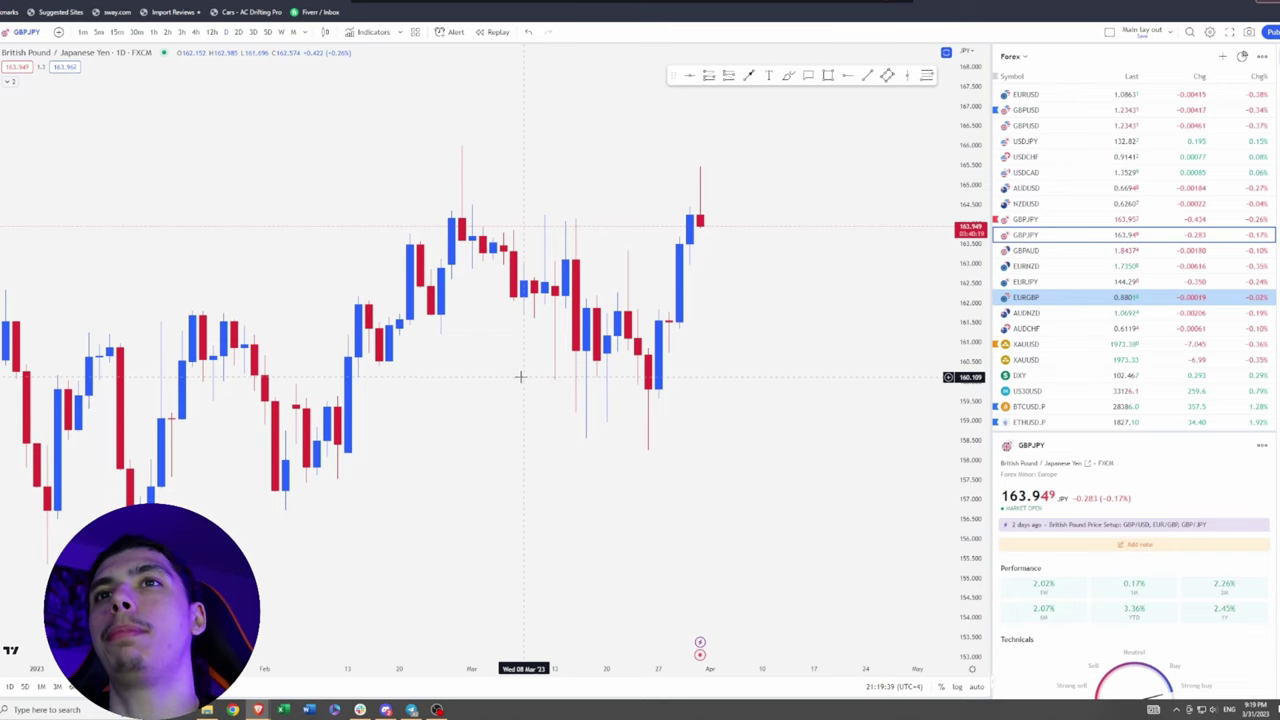
Step: Measure the upper wick of the 13 February daily candle, and clear the measurement
left_click_drag(451, 420, 686, 415)
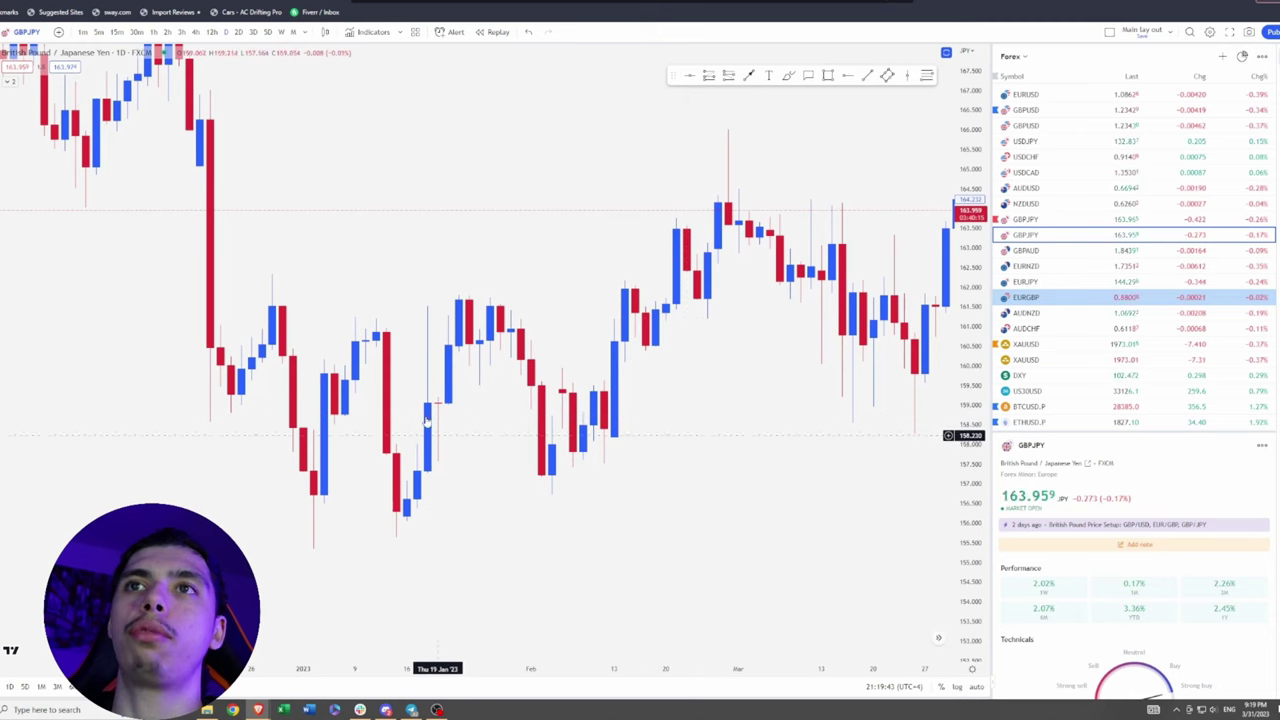
scroll(395, 415, "up", 2)
left_click_drag(394, 448, 473, 424)
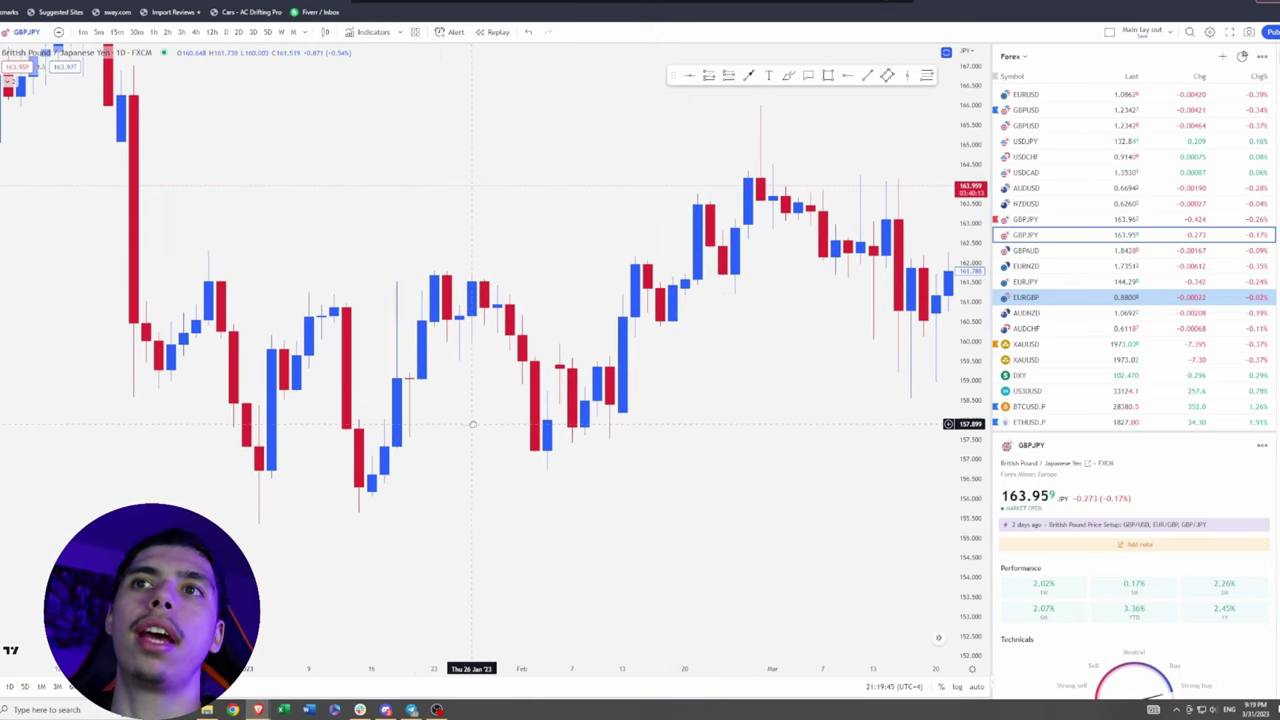
scroll(603, 346, "up", 2)
left_click_drag(603, 346, 523, 372)
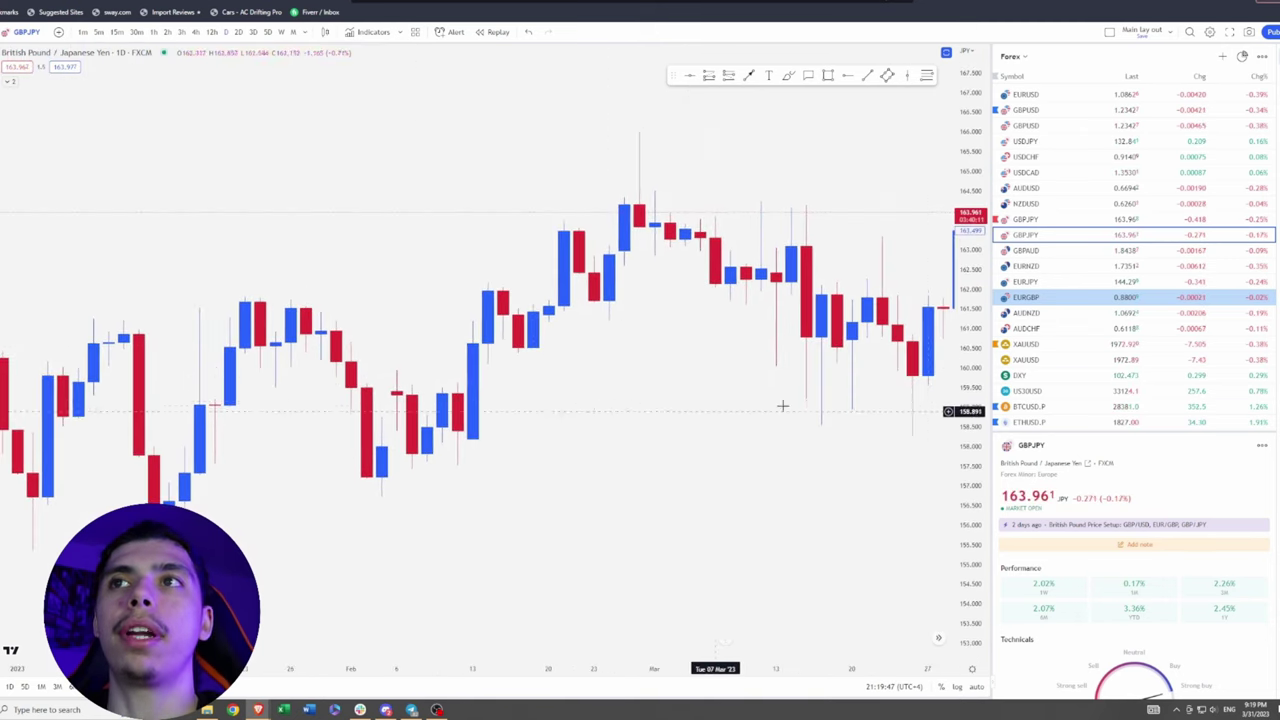
scroll(500, 371, "up", 3)
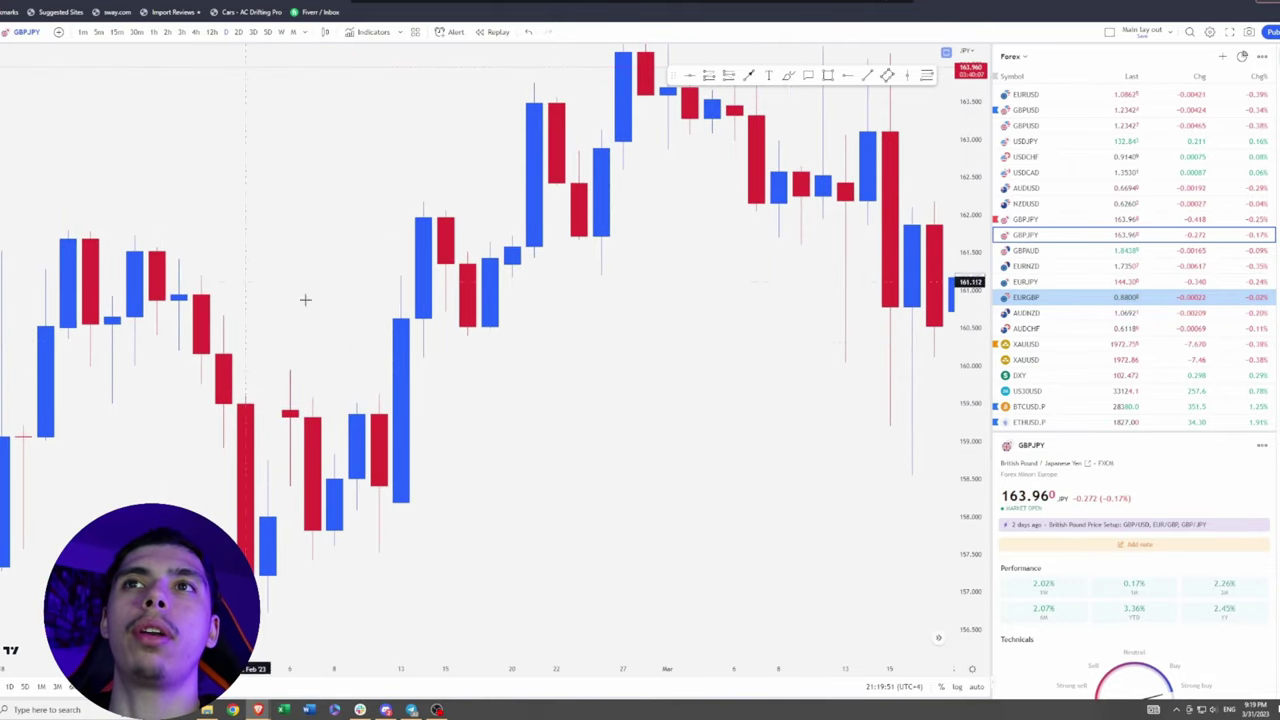
left_click(400, 318, "shift")
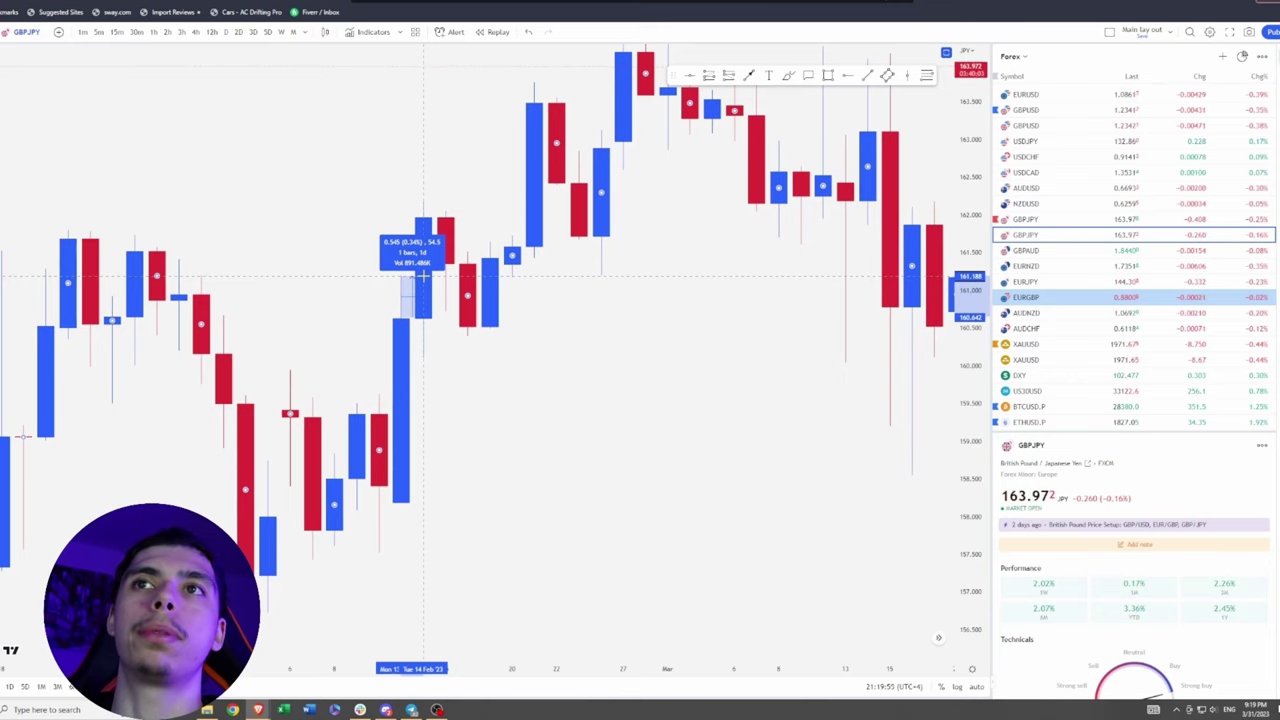
left_click(497, 375)
Step: Place a horizontal line at about 160.83 along the mid-January daily candle tops, and remove it
scroll(490, 390, "up", 2)
left_click_drag(446, 402, 606, 414)
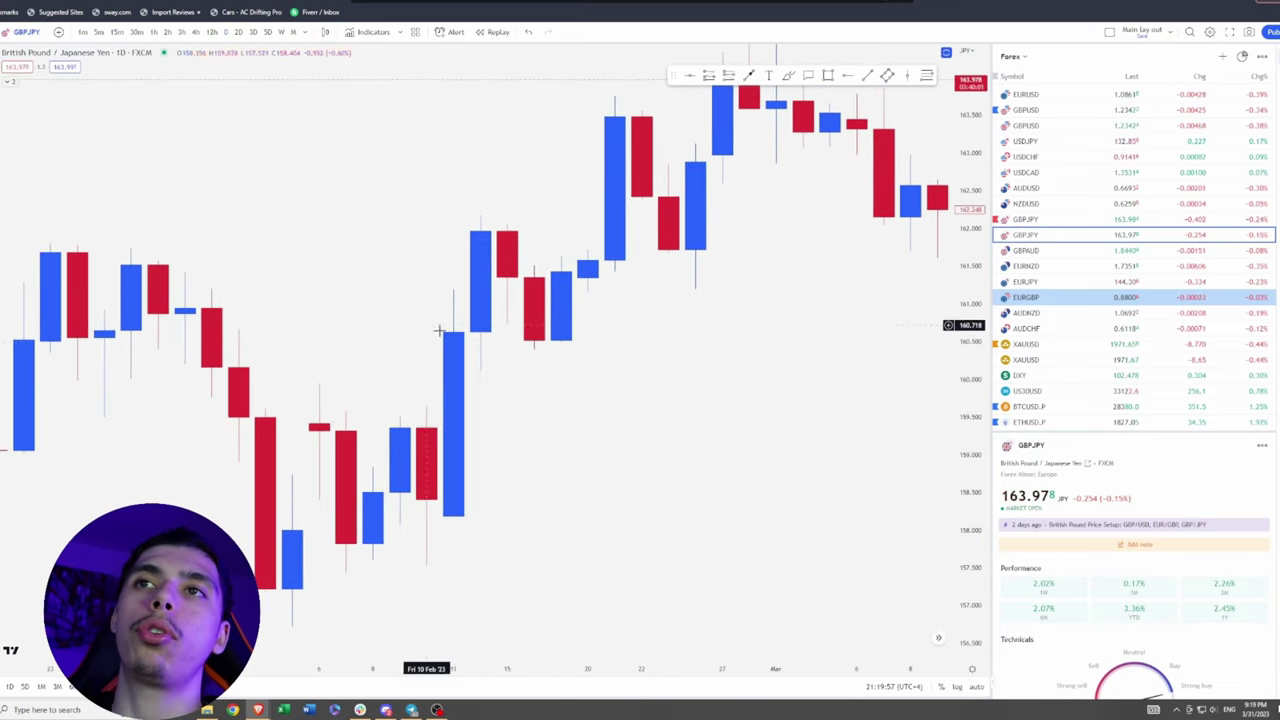
scroll(697, 357, "down", 1)
left_click_drag(966, 284, 966, 430)
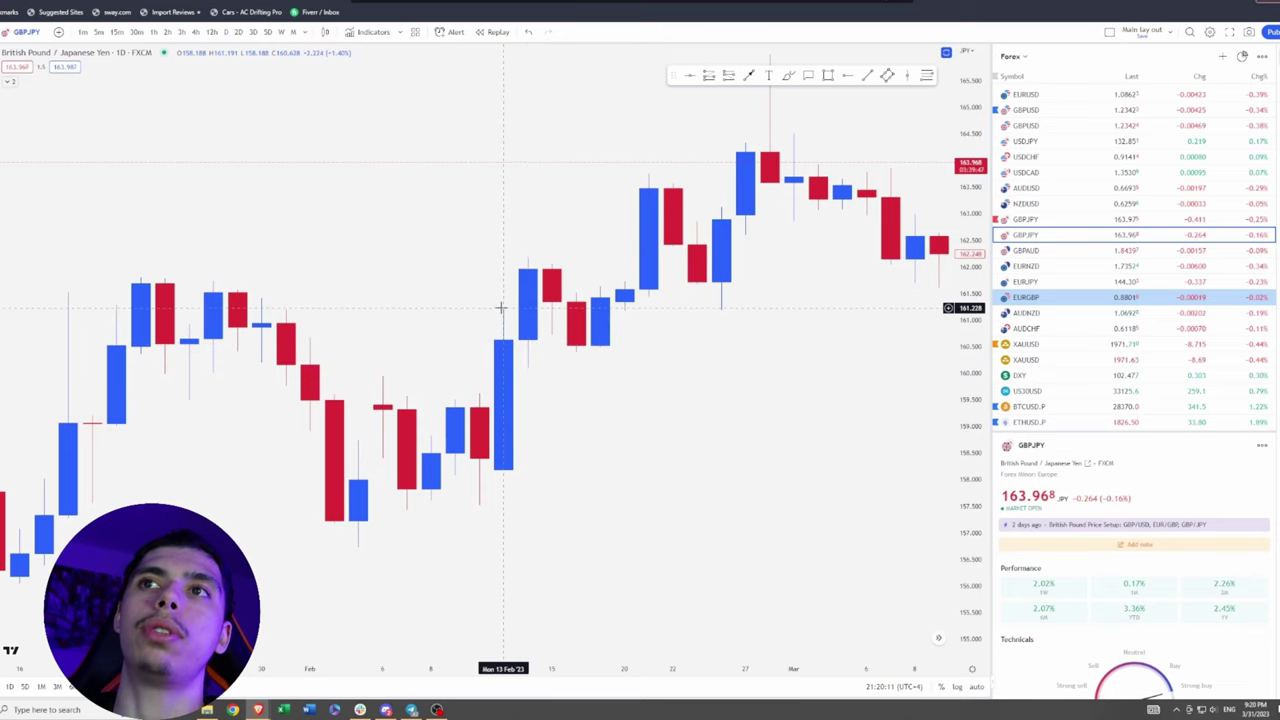
left_click_drag(409, 317, 794, 280)
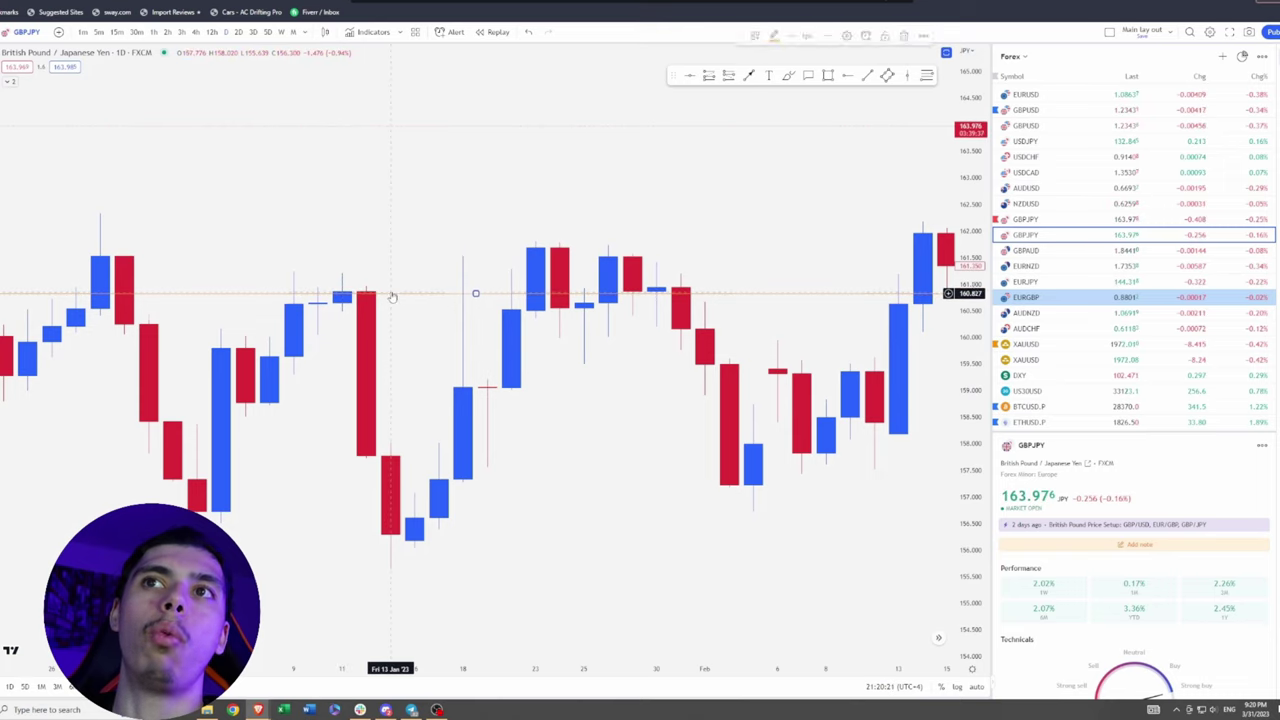
mouse_move(391, 294)
left_mouse_down()
mouse_move(457, 243)
mouse_move(451, 229)
mouse_move(469, 241)
left_mouse_up()
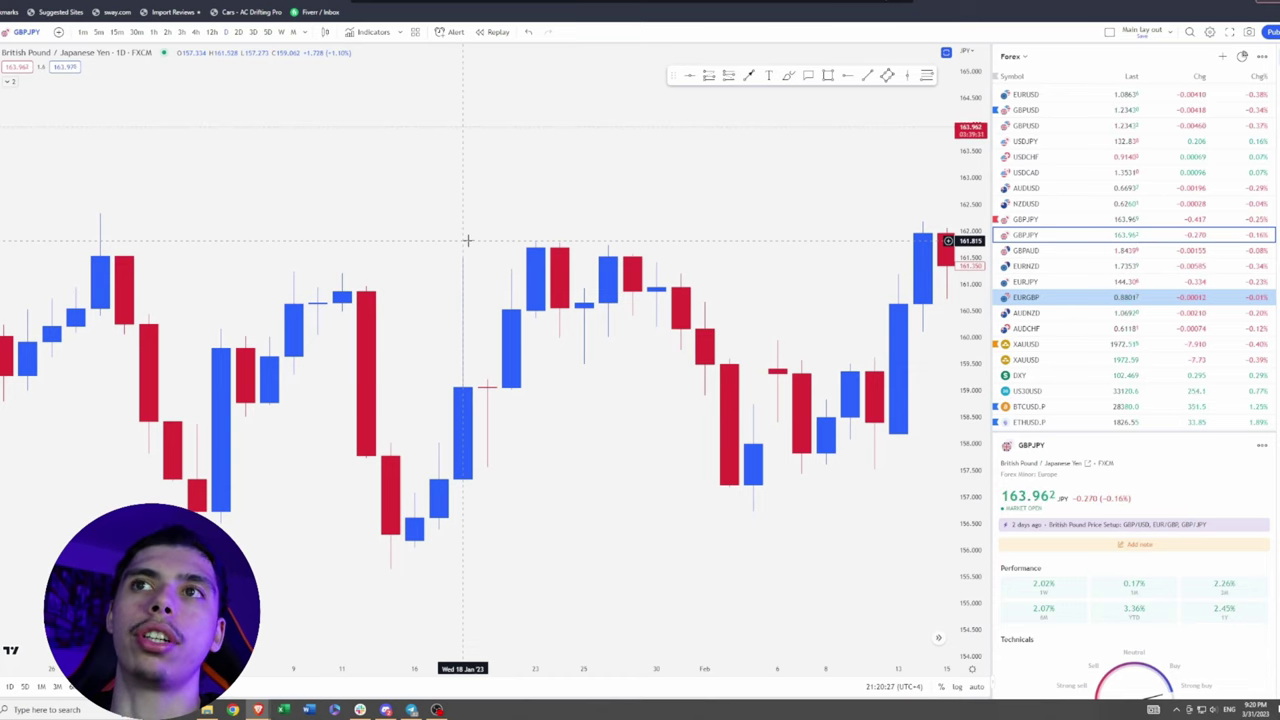
Step: Review the daily candles from January through to the latest one on 31 March
left_click_drag(515, 404, 451, 296)
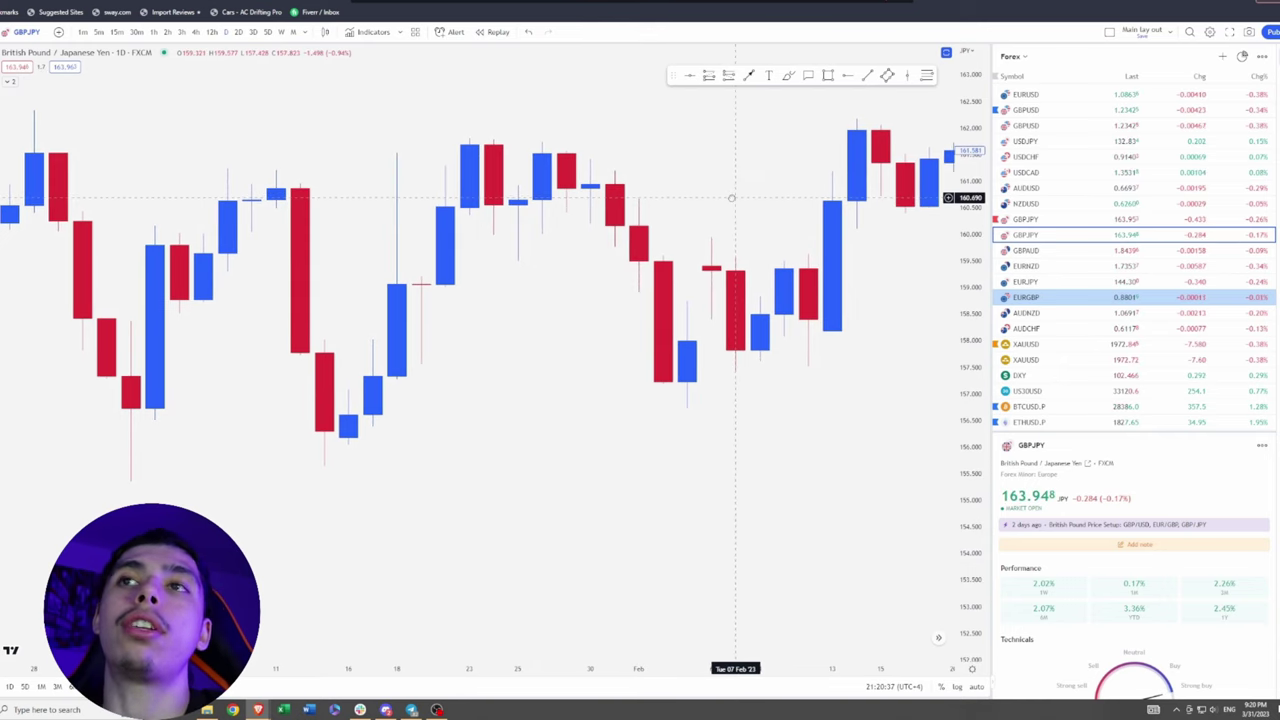
left_click_drag(732, 198, 354, 389)
left_click_drag(712, 409, 269, 526)
left_click_drag(731, 334, 568, 344)
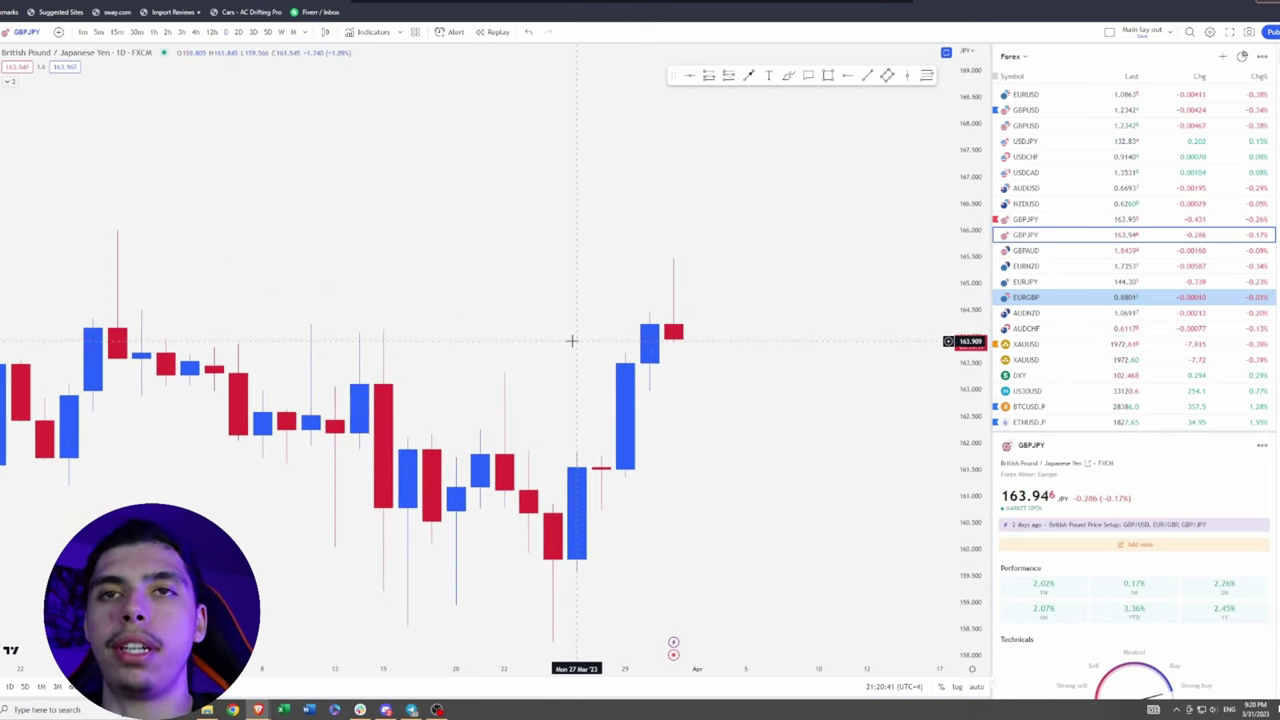